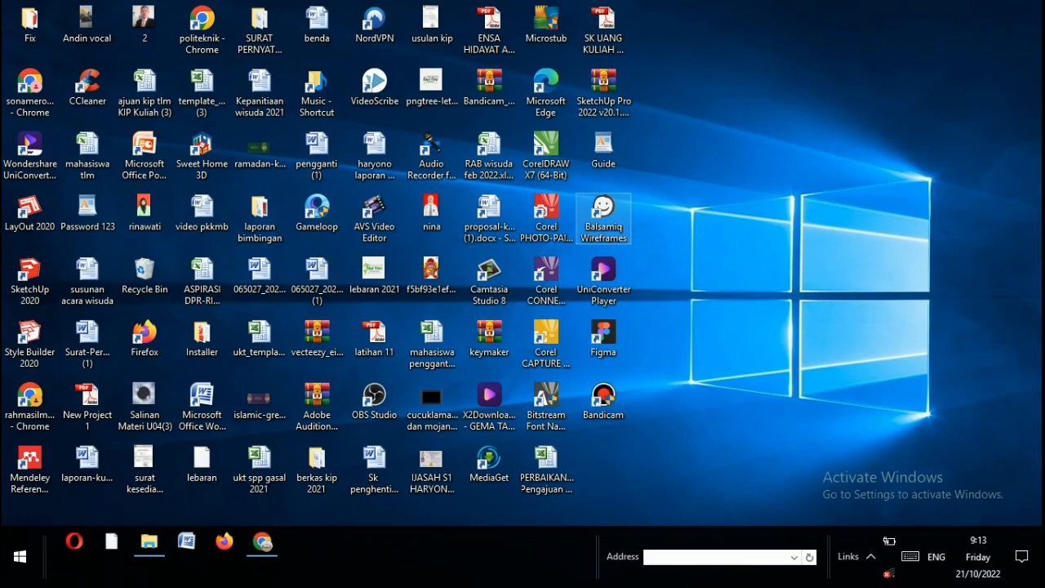
Launch Balsamiq Wireframes from the desktop and maximize its window.
double_click(603, 214)
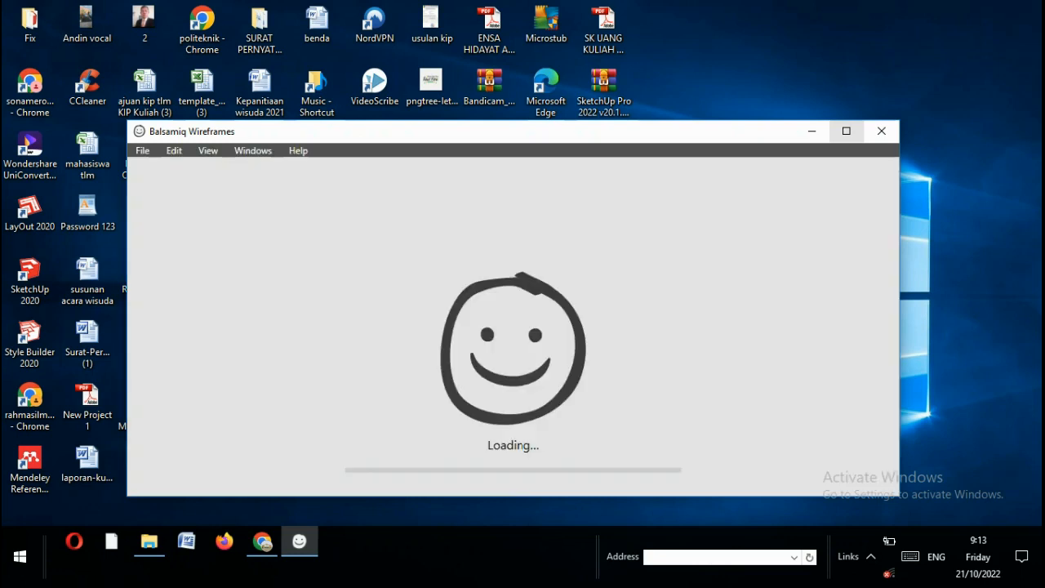
left_click(846, 131)
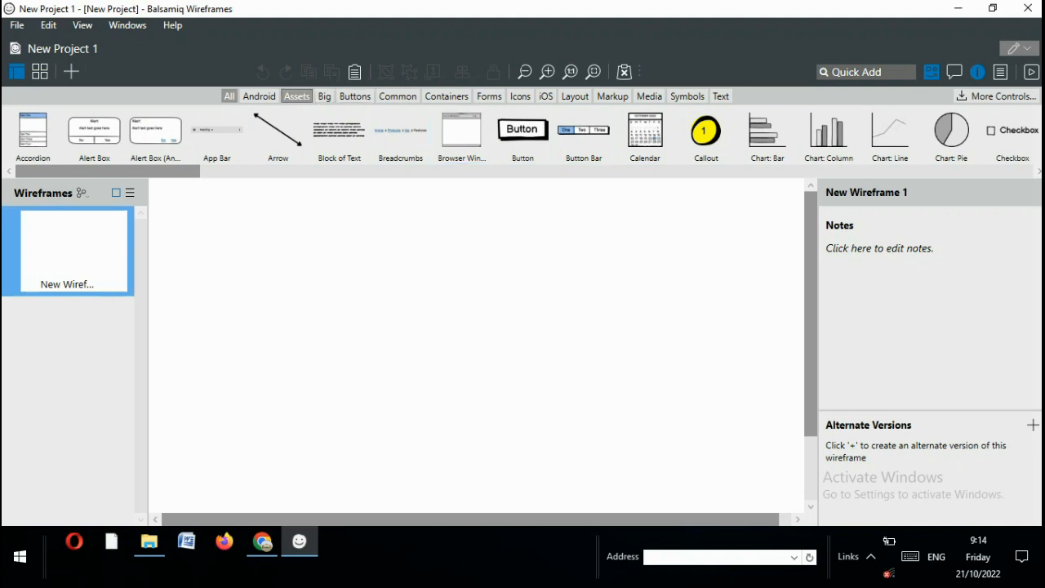
Add a Smartphone control from the Android category to the blank wireframe, and show all control categories again.
left_click(259, 96)
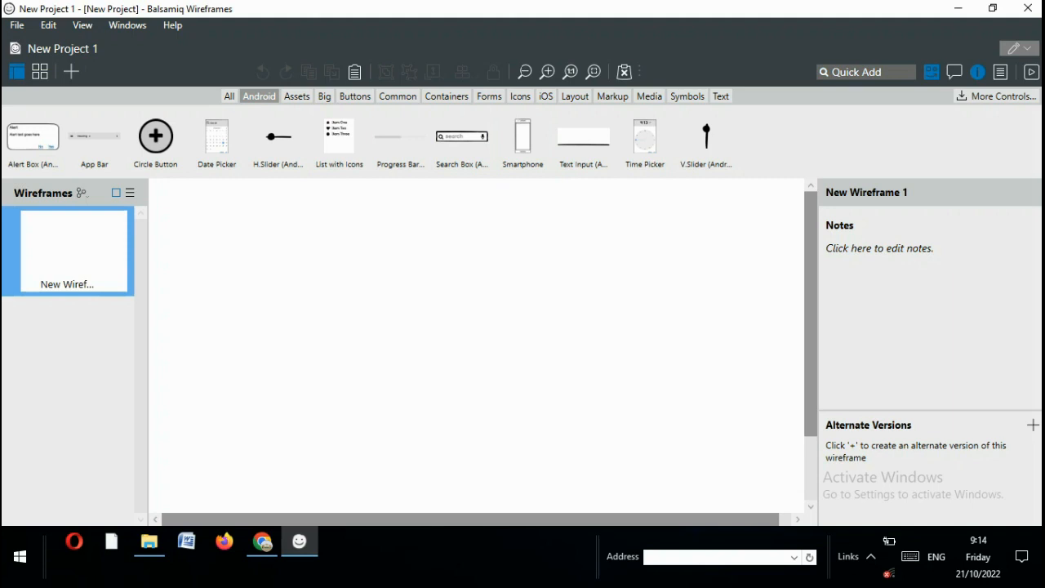
left_click(523, 143)
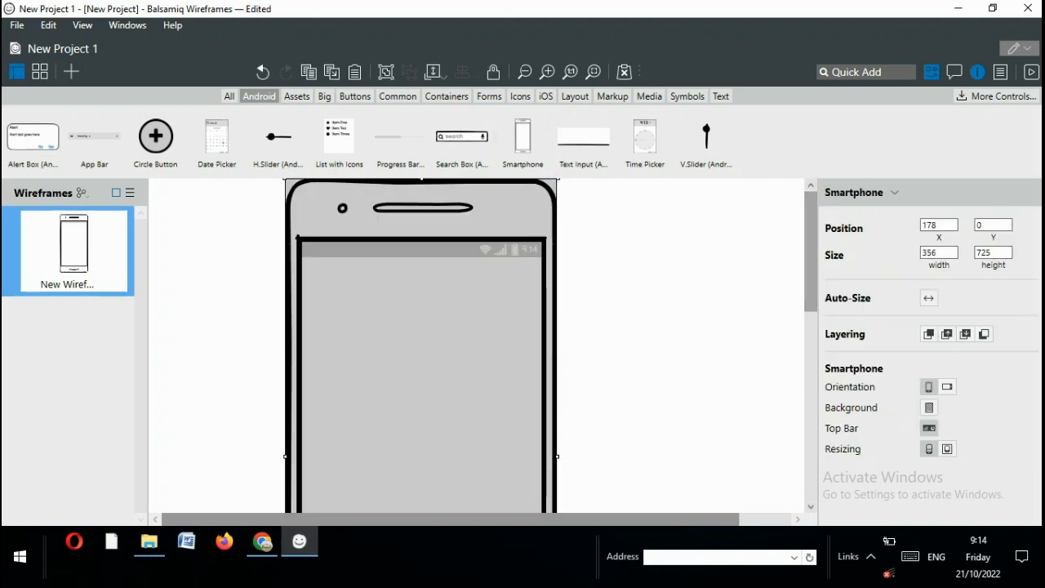
scroll(477, 343, "down", 3)
scroll(476, 343, "up", 3)
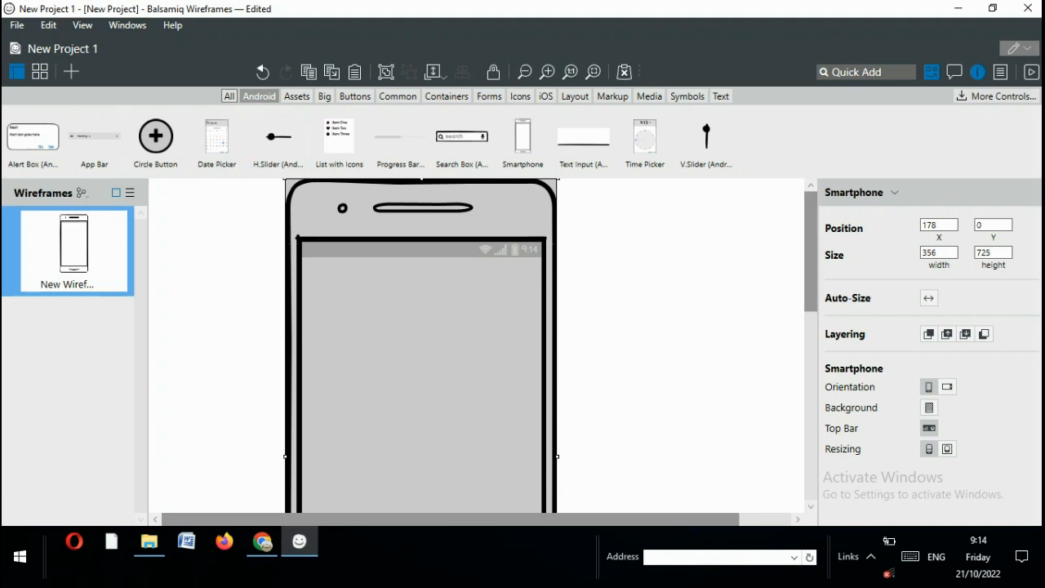
left_click(229, 95)
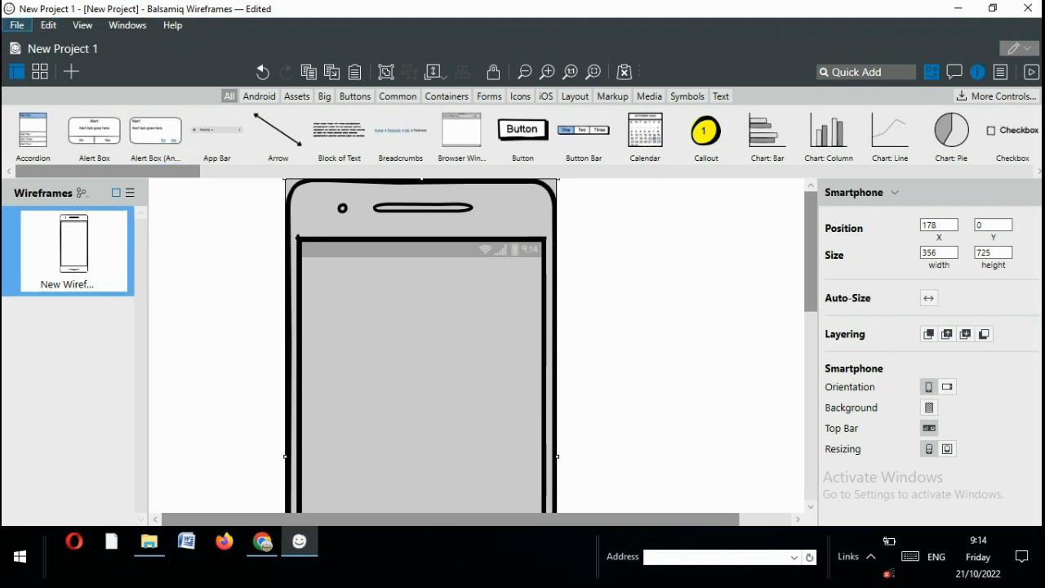
Open the recent project APLIKASI TAMBAL BAN.bmpr and maximize its window.
left_click(16, 24)
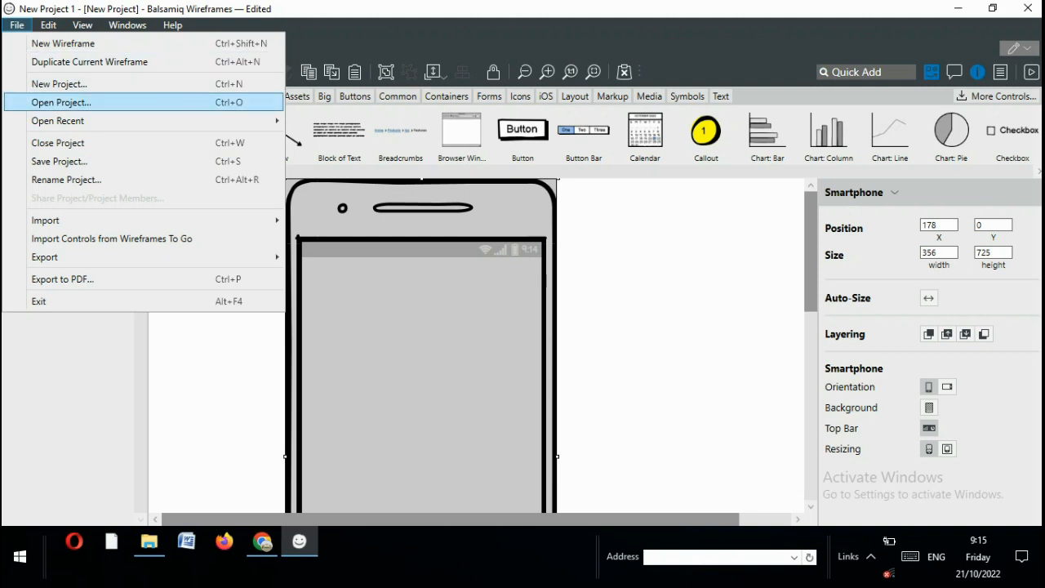
mouse_move(57, 120)
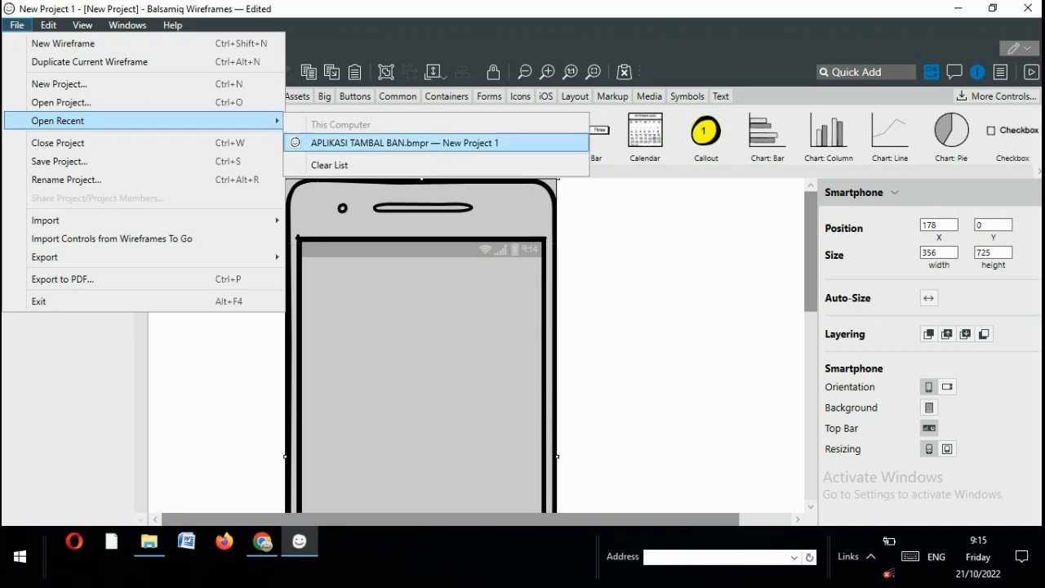
left_click(404, 143)
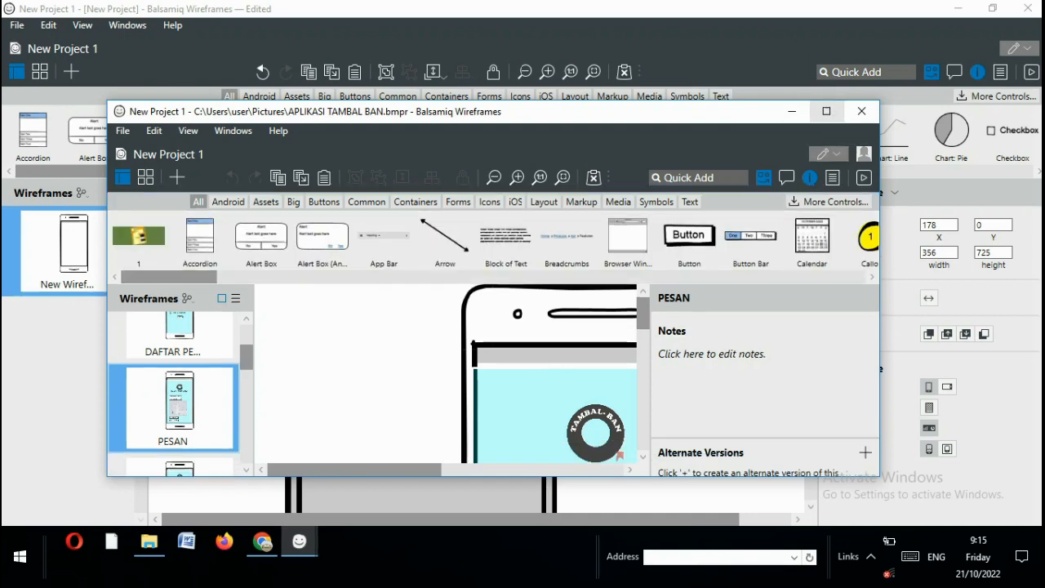
left_click(826, 111)
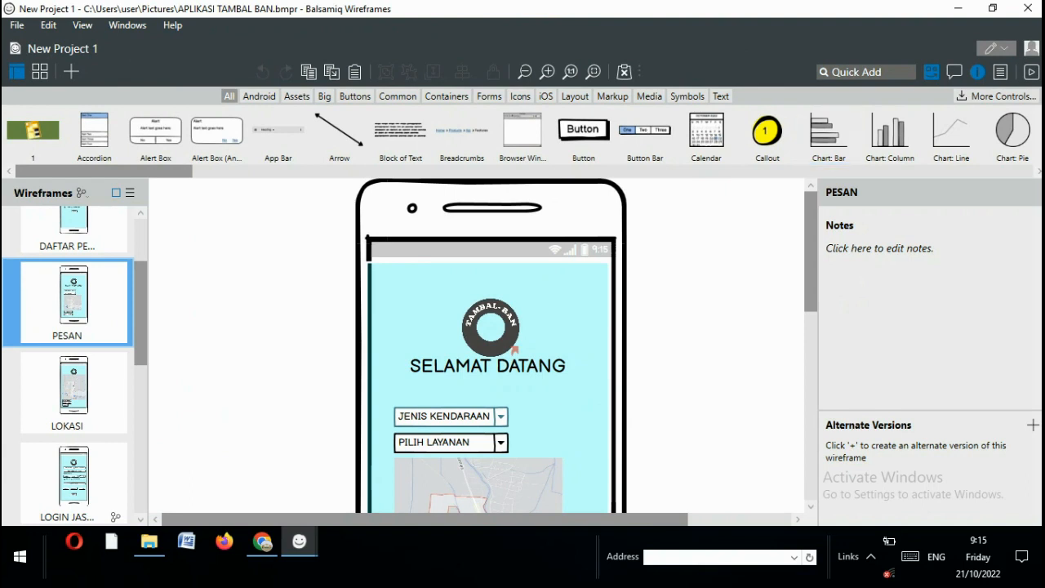
Examine the PESAN wireframe from its logo and heading through the combo boxes and map to the buttons.
scroll(490, 343, "down", 3)
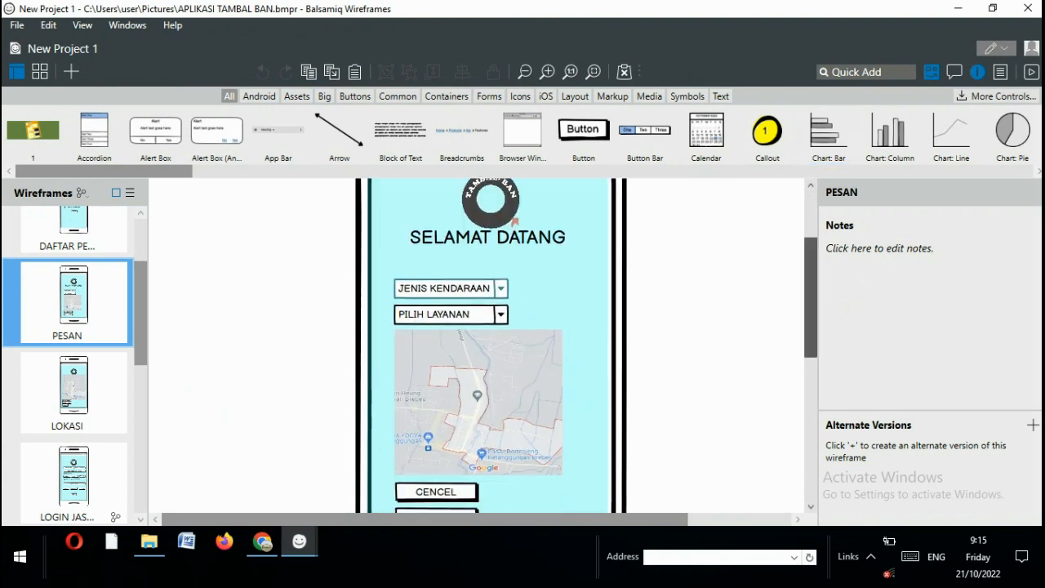
scroll(490, 343, "up", 3)
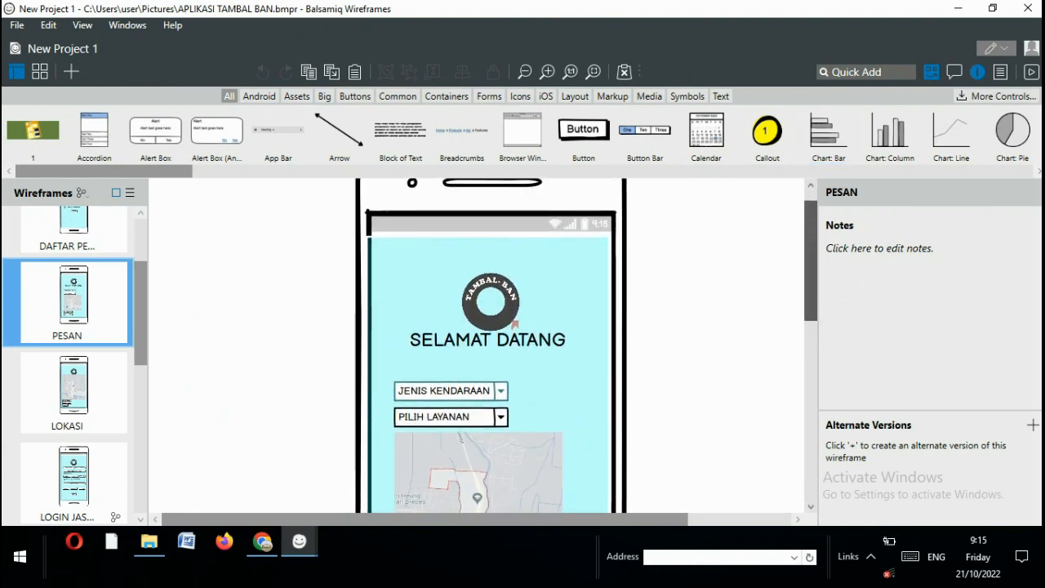
scroll(490, 343, "down", 1)
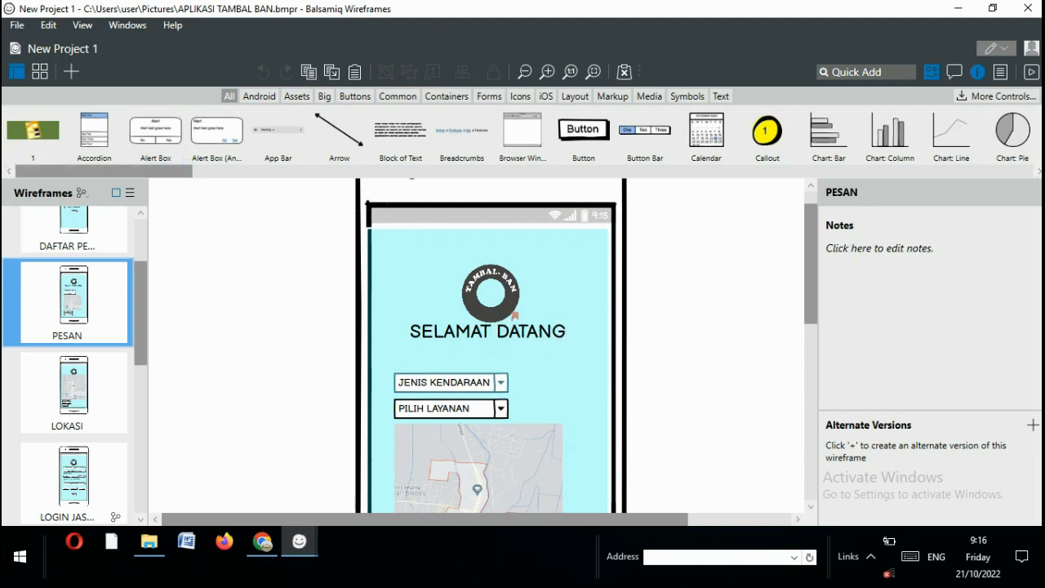
left_click(82, 25)
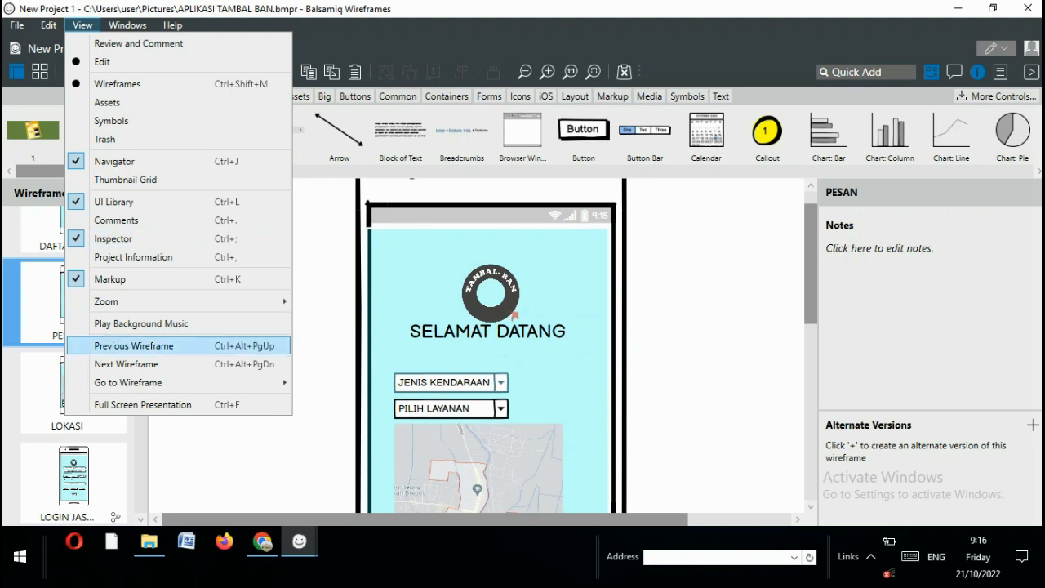
left_click(457, 383)
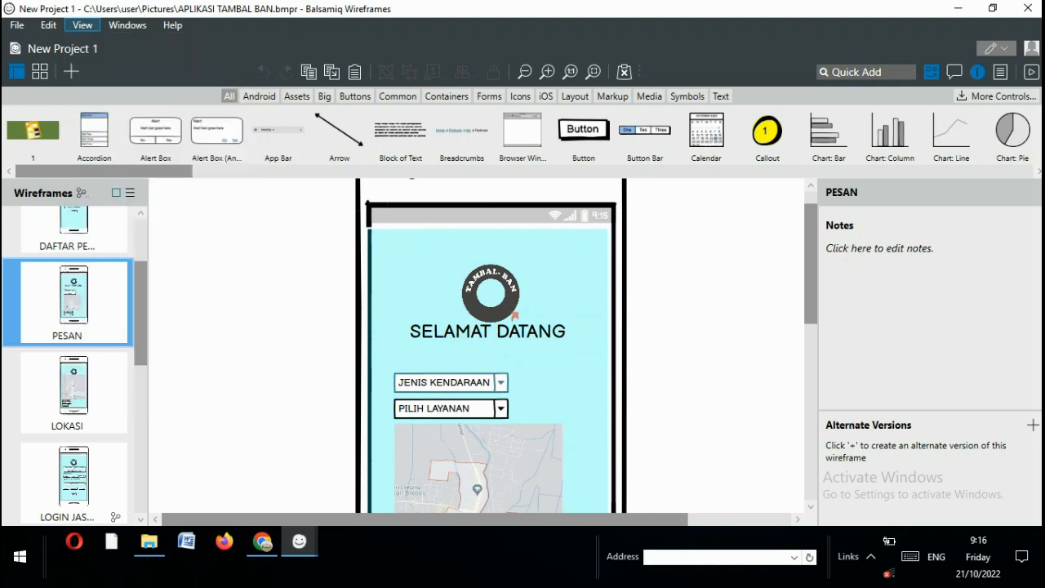
left_click(458, 383)
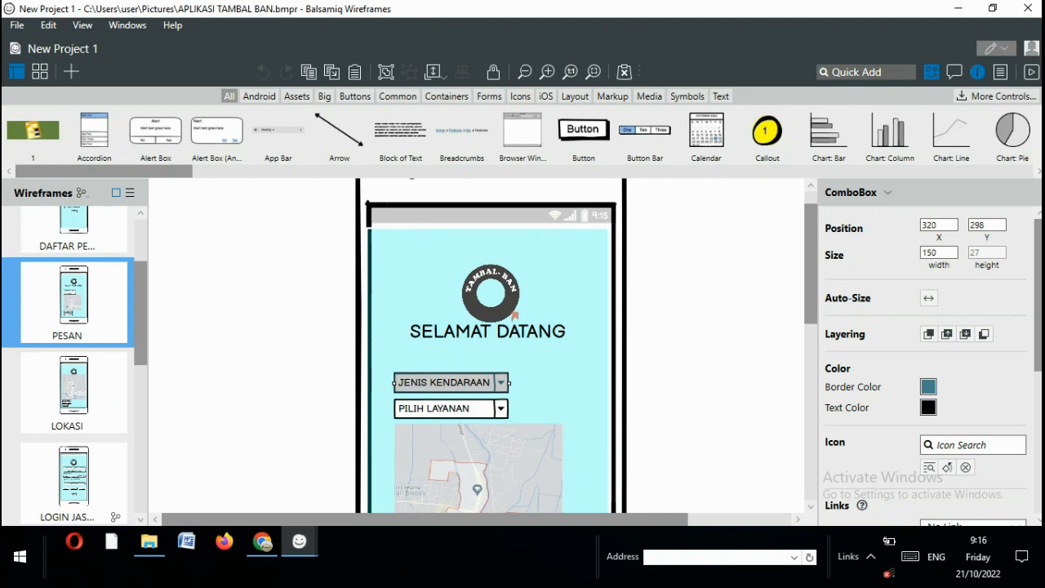
key("Escape")
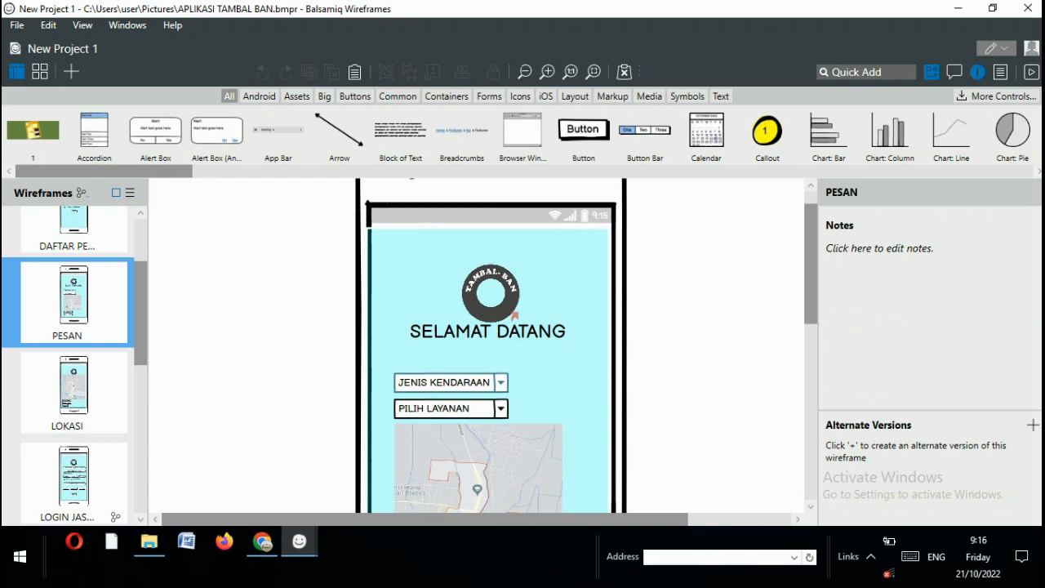
scroll(490, 343, "down", 5)
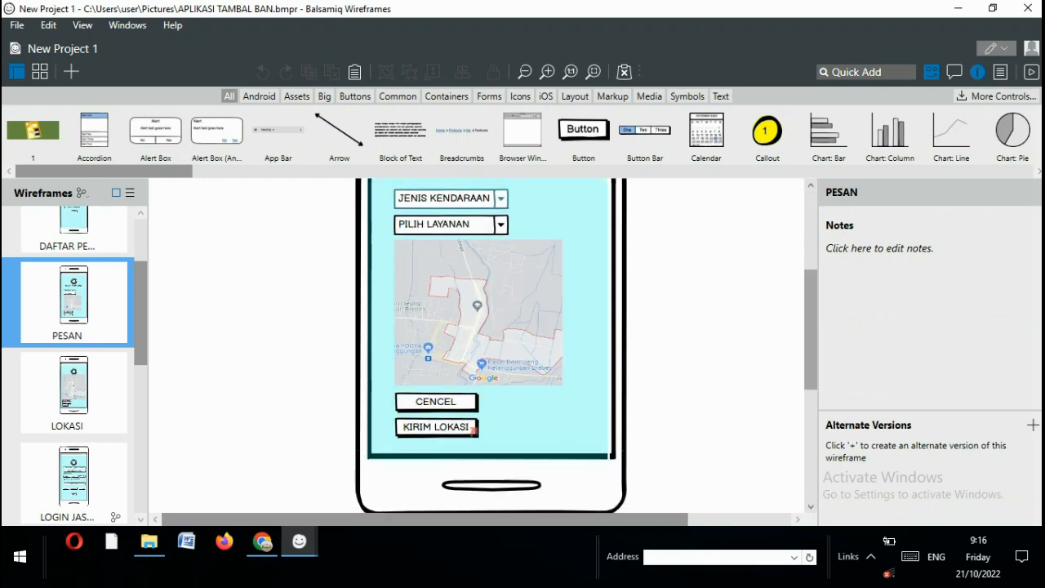
scroll(473, 431, "up", 2)
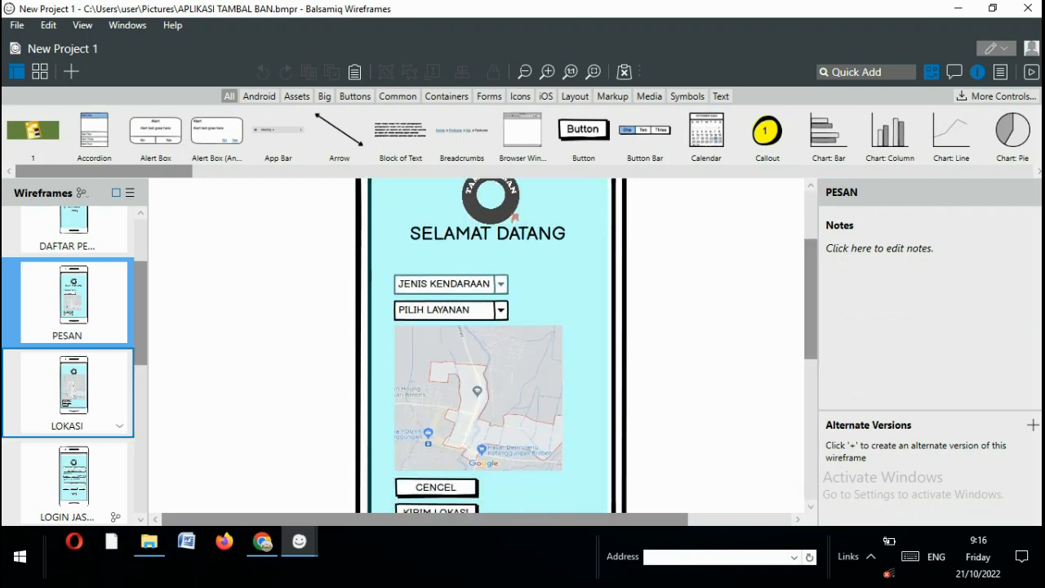
Examine the full layouts of the LOKASI and LOGIN JASA LAYANAN wireframes.
left_click(74, 392)
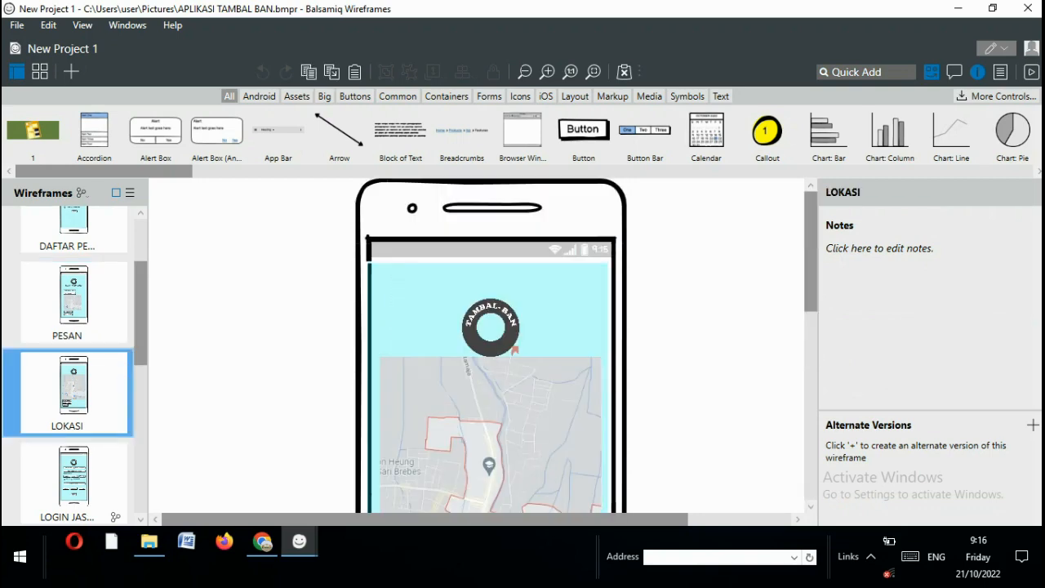
scroll(490, 346, "down", 3)
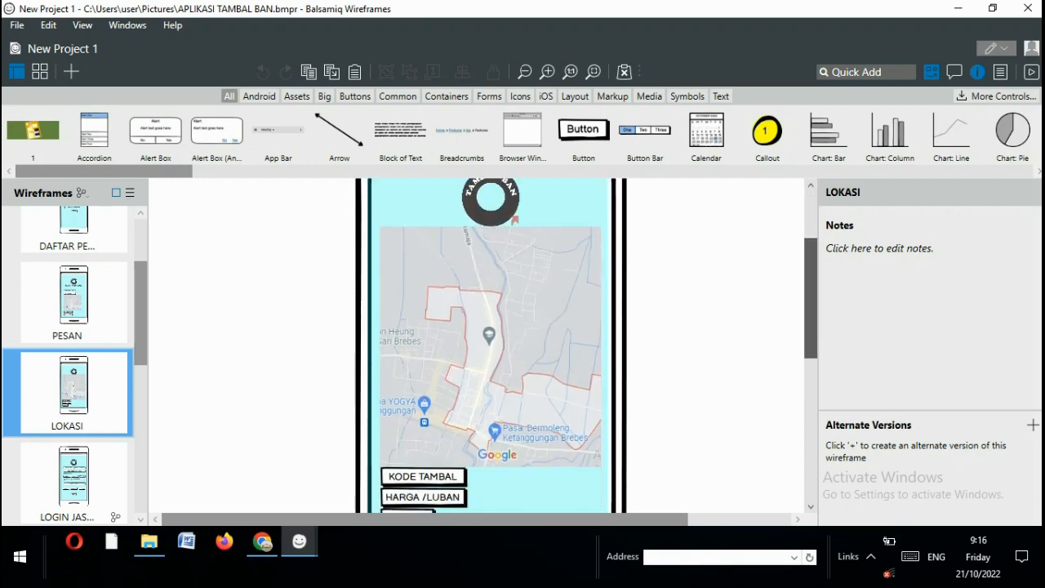
scroll(490, 347, "down", 1)
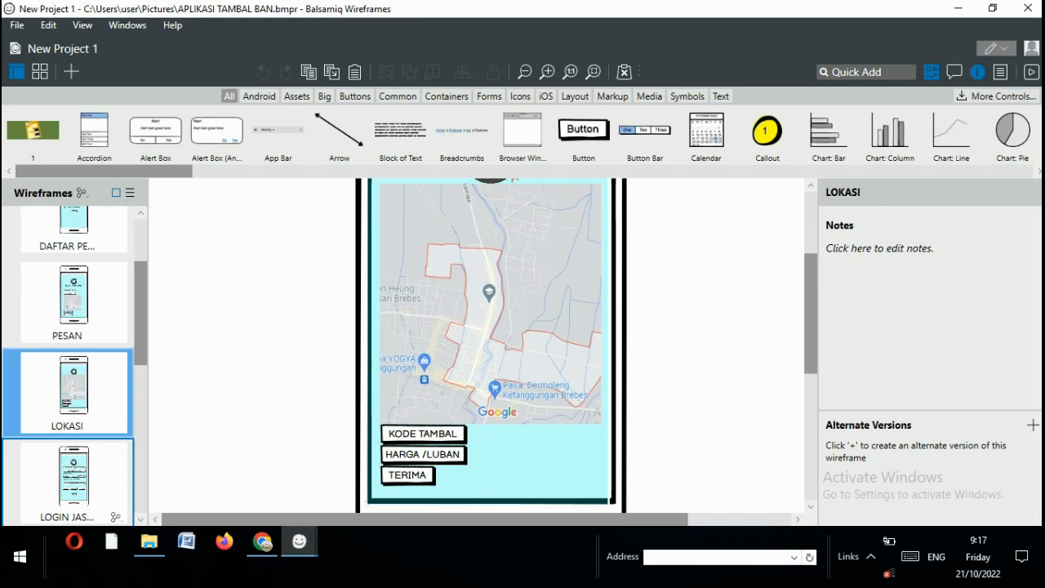
left_click(73, 480)
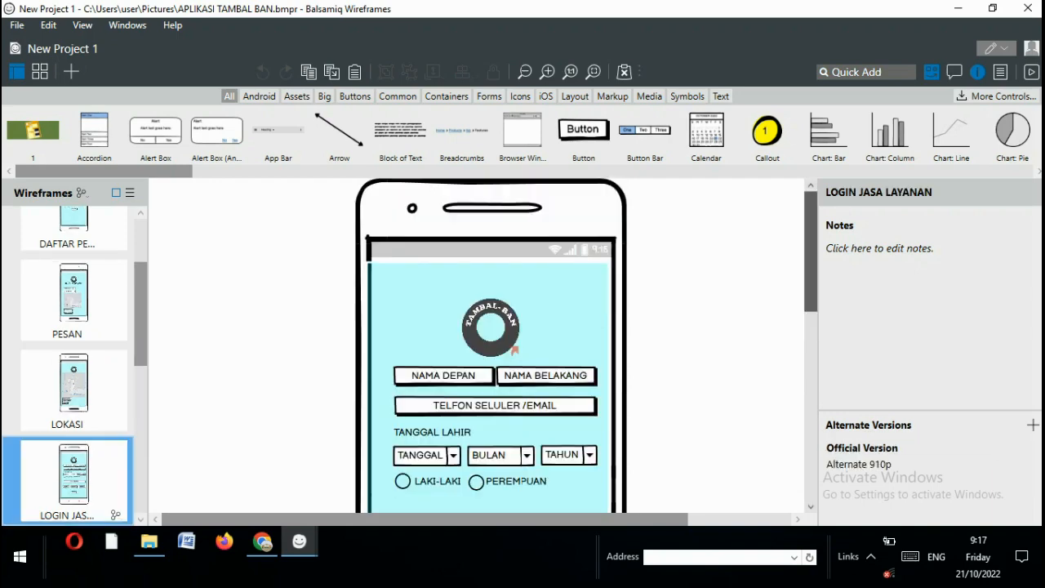
scroll(490, 343, "down", 3)
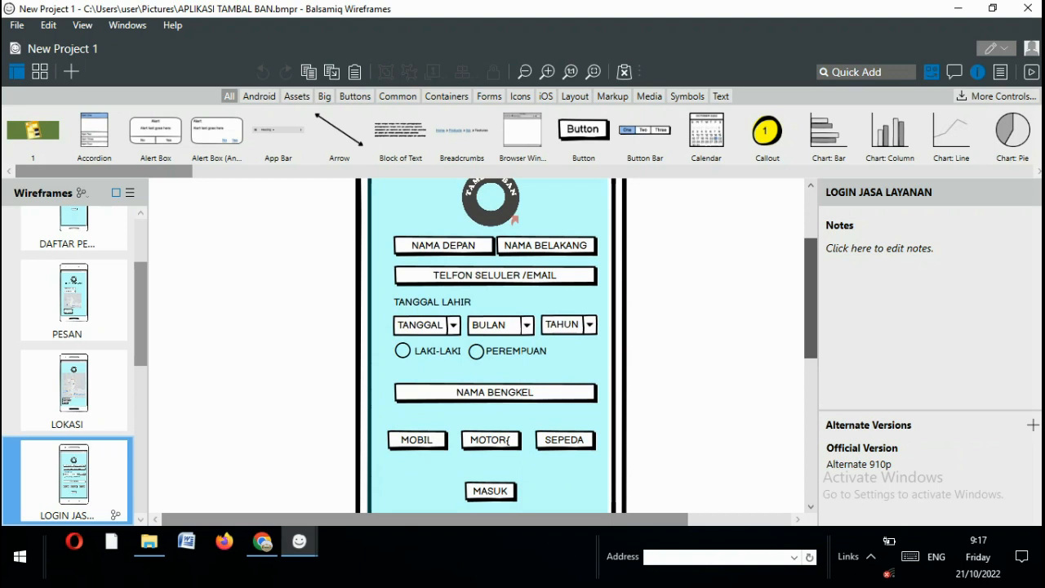
scroll(490, 343, "down", 2)
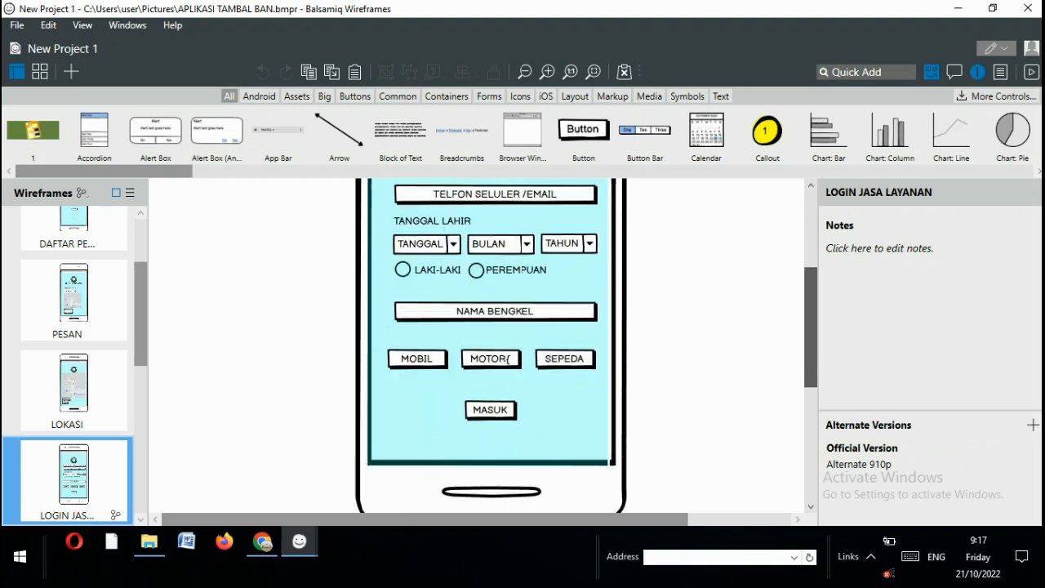
scroll(490, 343, "up", 3)
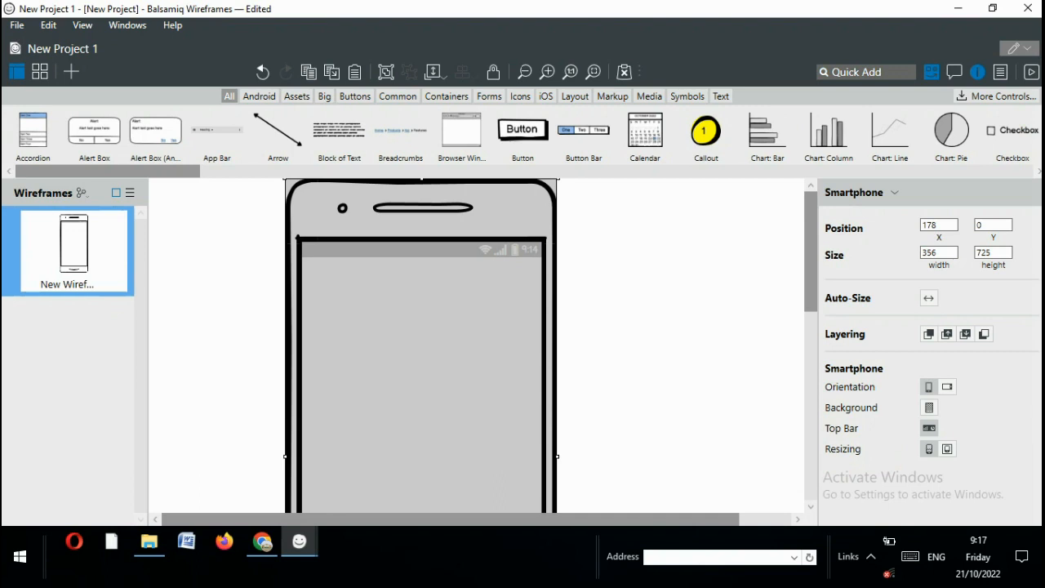
Move the smartphone in the new project's wireframe to about X 294, Y 28.
left_click_drag(421, 326, 510, 348)
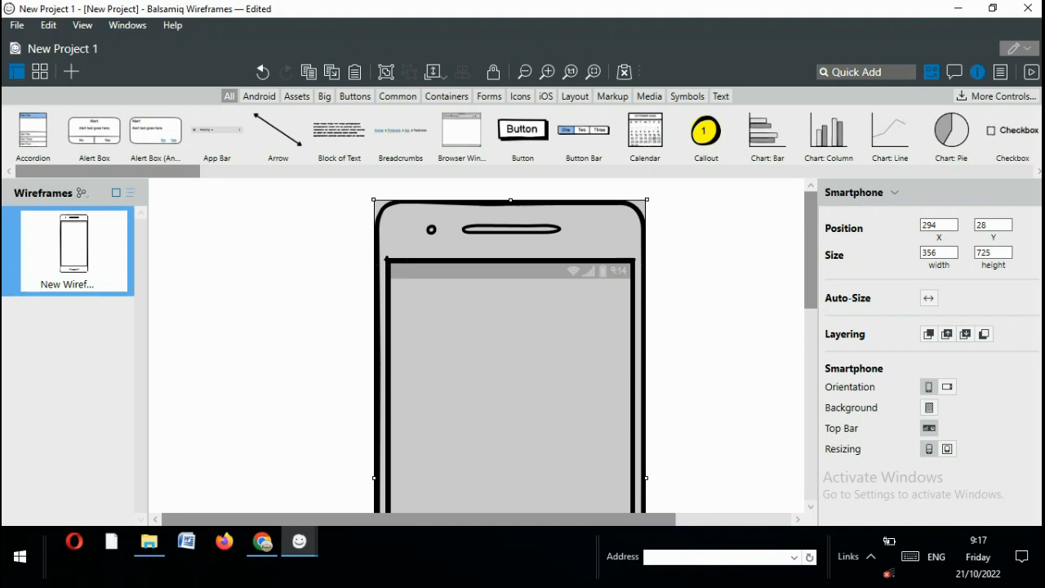
left_click(16, 25)
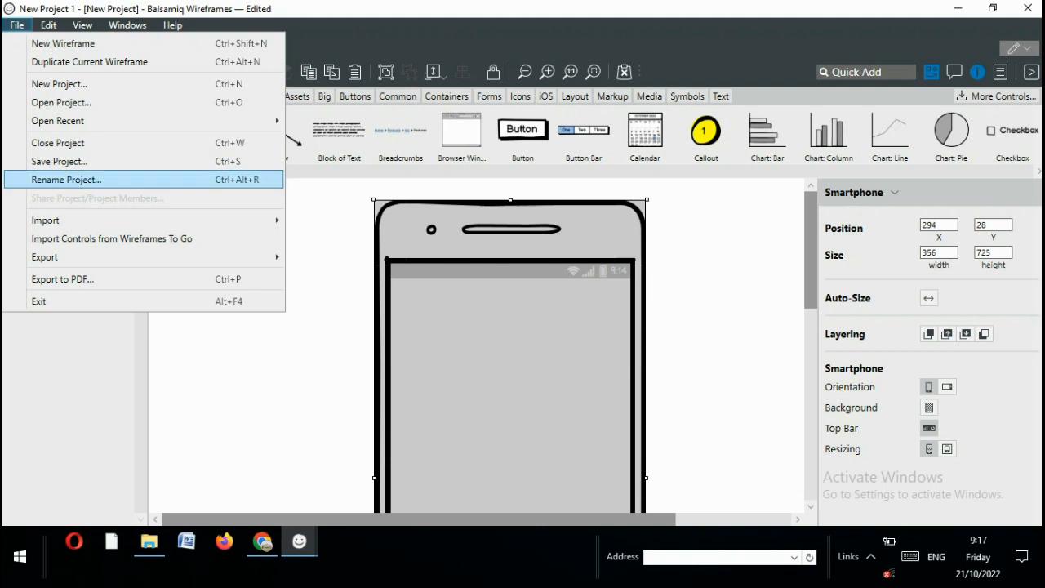
mouse_move(82, 220)
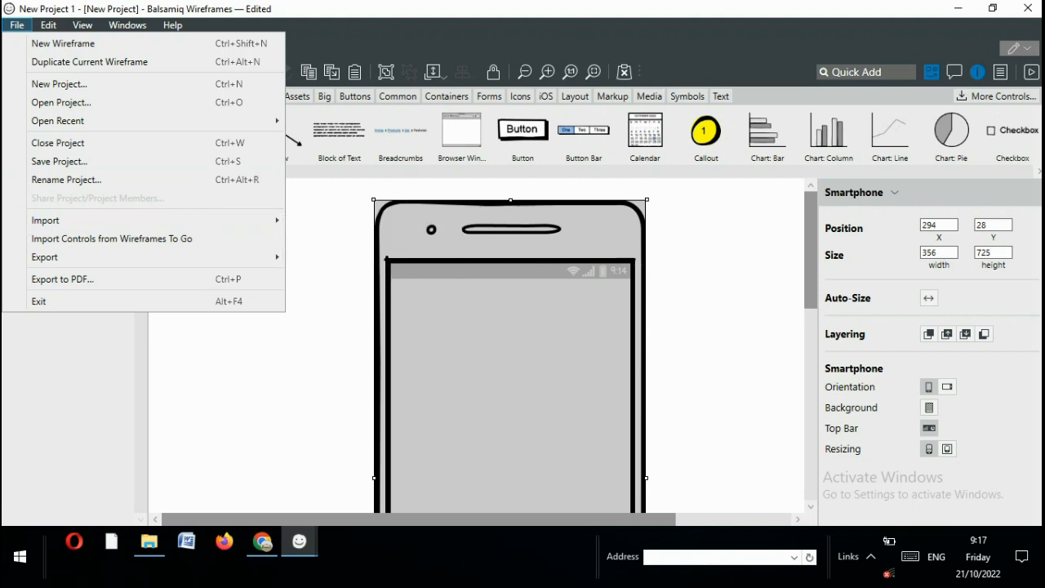
left_click(327, 343)
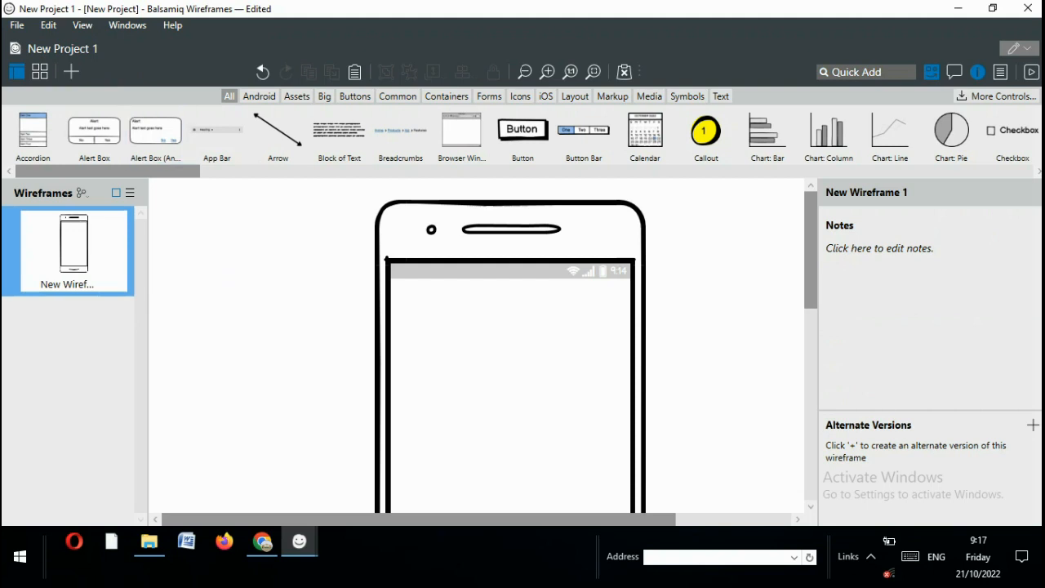
Switch to File Explorer and copy the TAMBAL BAN logo image from the Pictures folder.
left_click(149, 541)
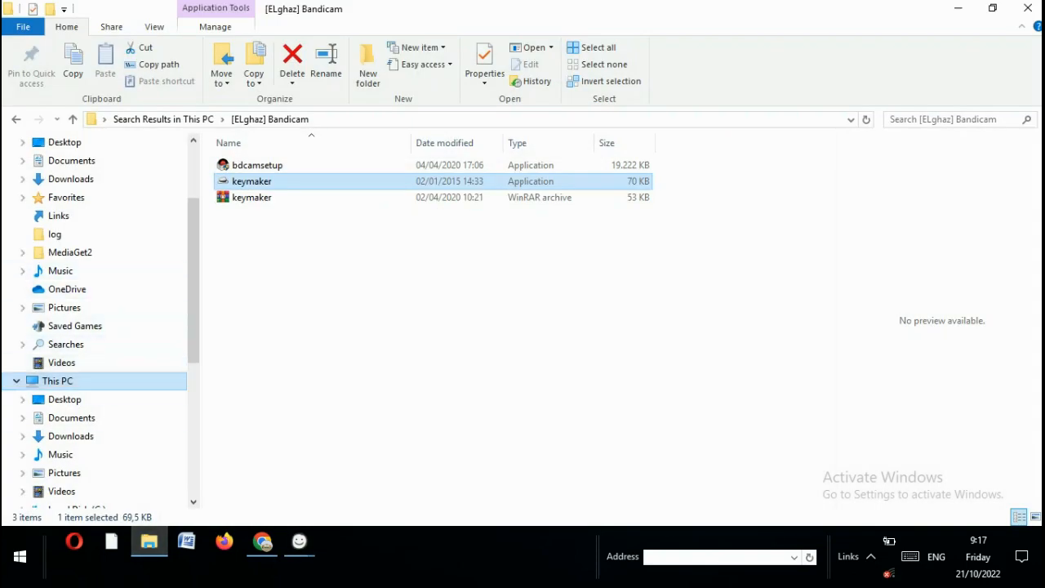
left_click(64, 307)
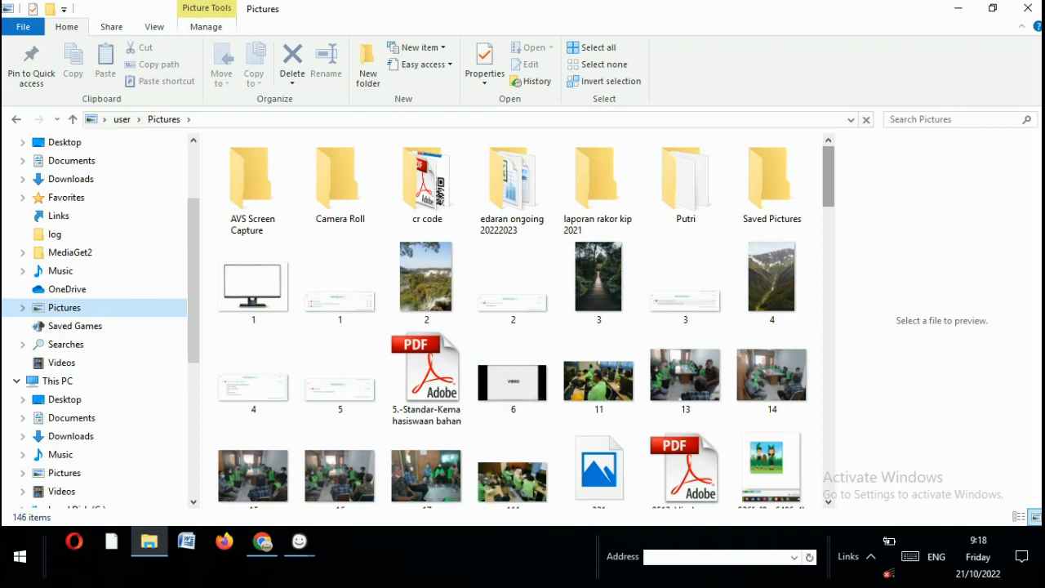
scroll(686, 188, "down", 1)
scroll(686, 187, "down", 4)
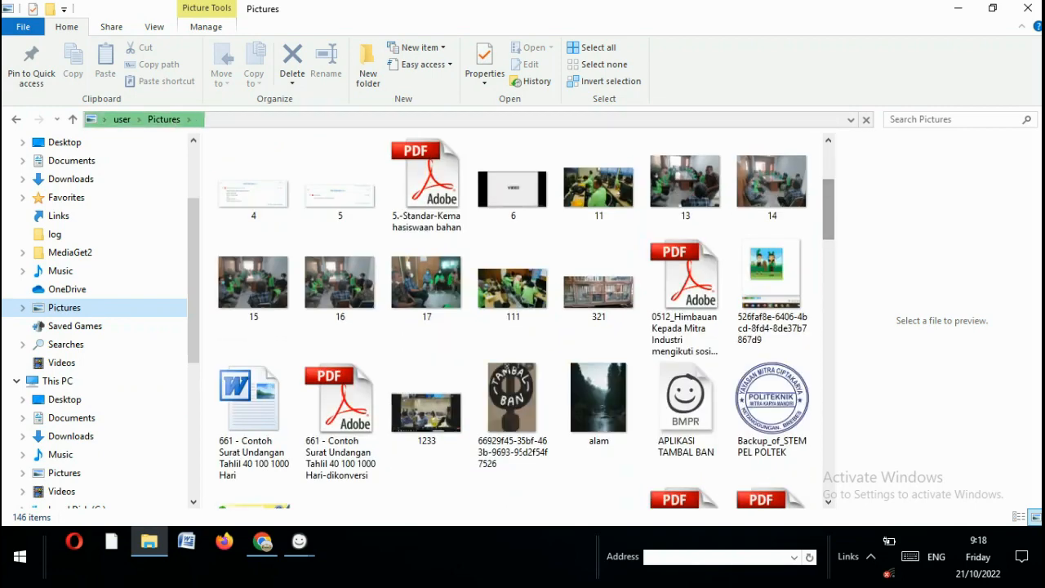
scroll(686, 188, "down", 5)
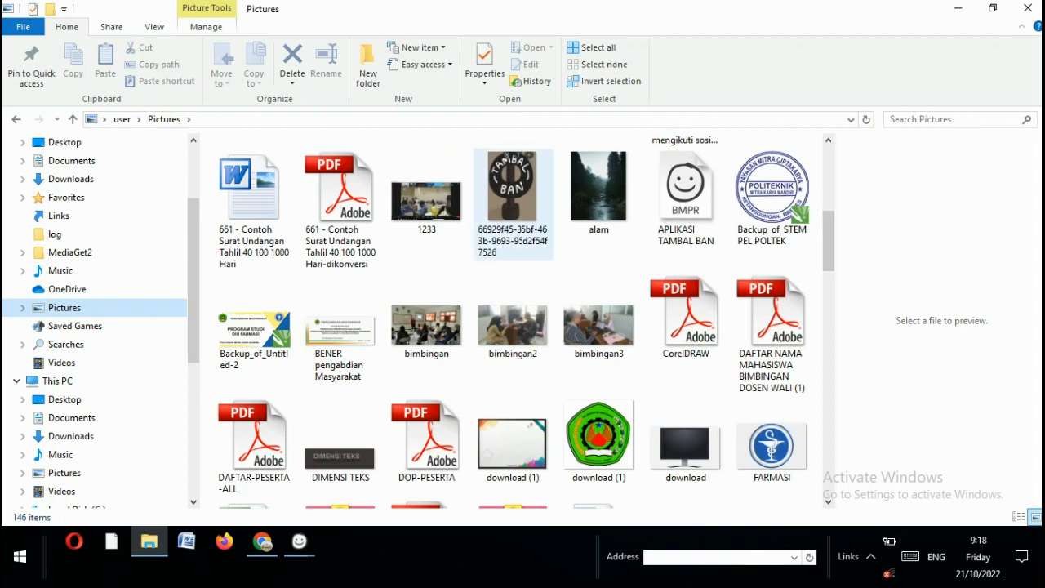
left_click(513, 204)
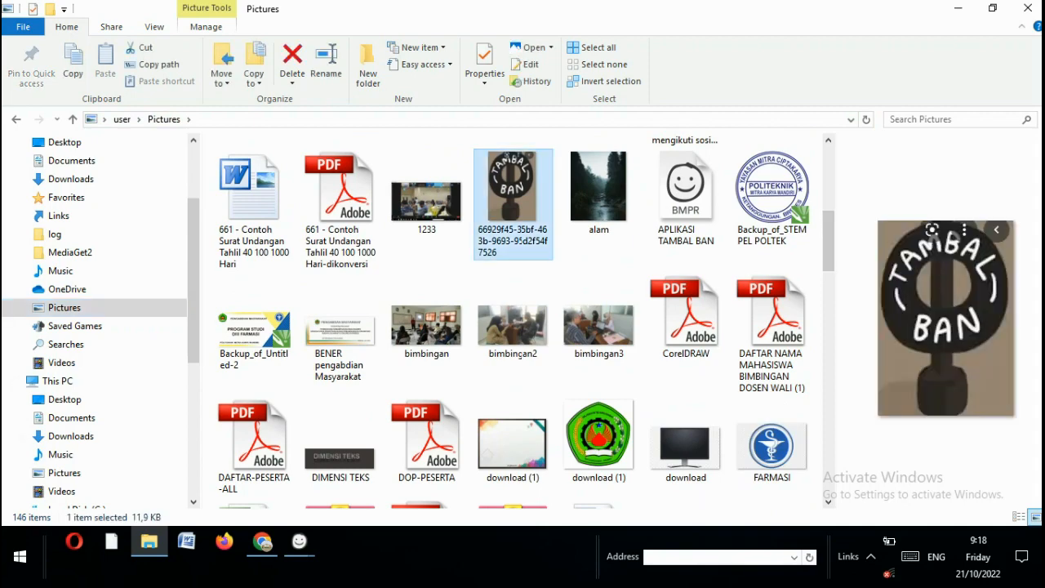
right_click(521, 204)
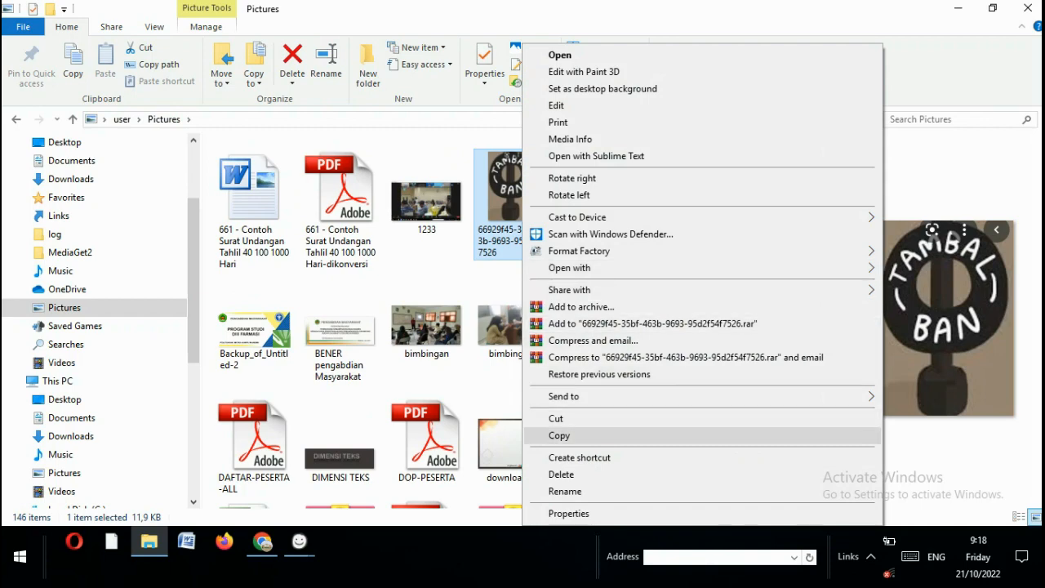
left_click(559, 435)
Return to the new Balsamiq project and paste the logo image inside the smartphone's screen.
mouse_move(299, 543)
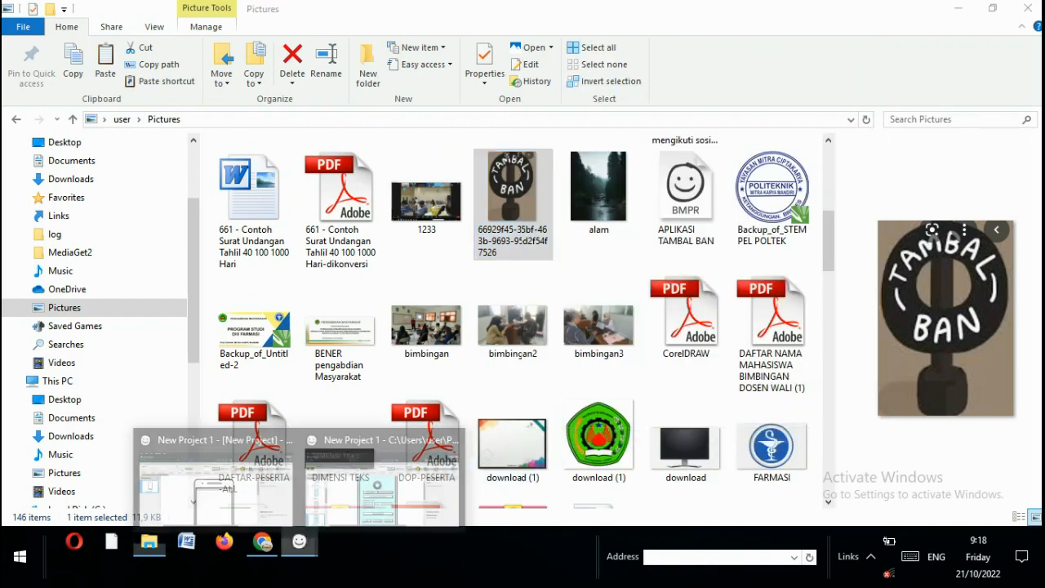
left_click(215, 478)
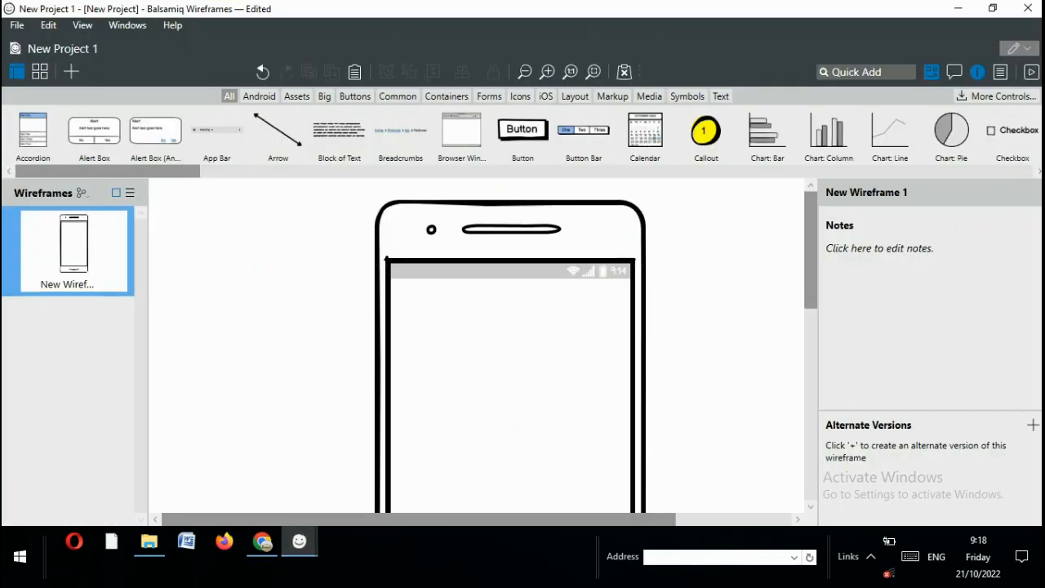
left_click(515, 424)
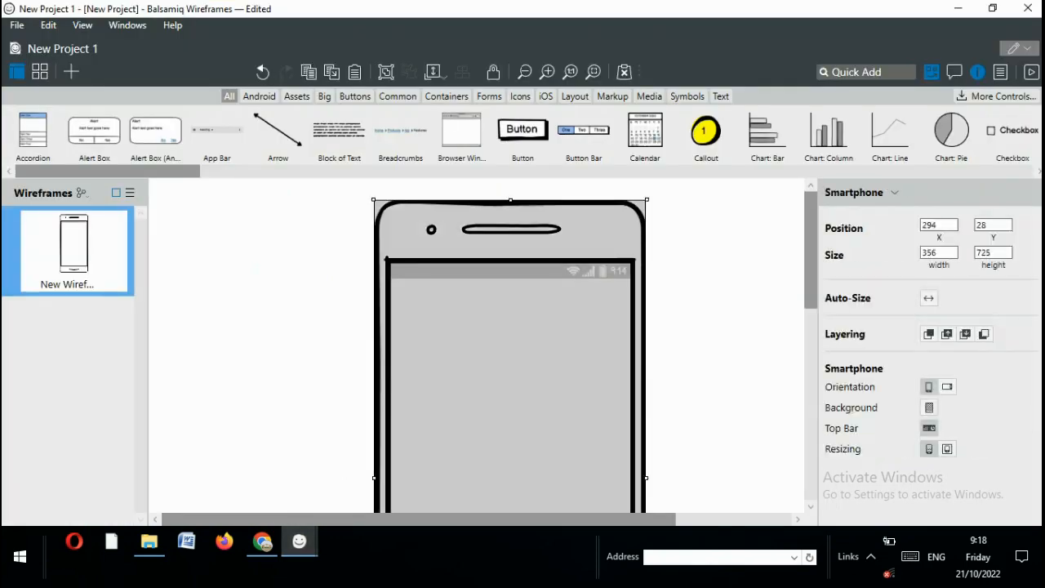
right_click(465, 318)
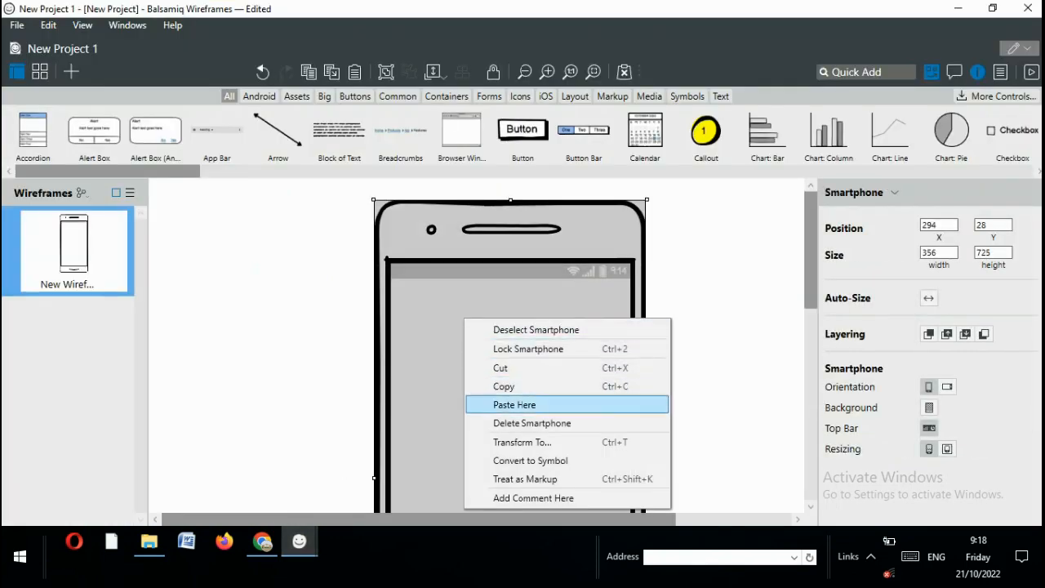
left_click(516, 405)
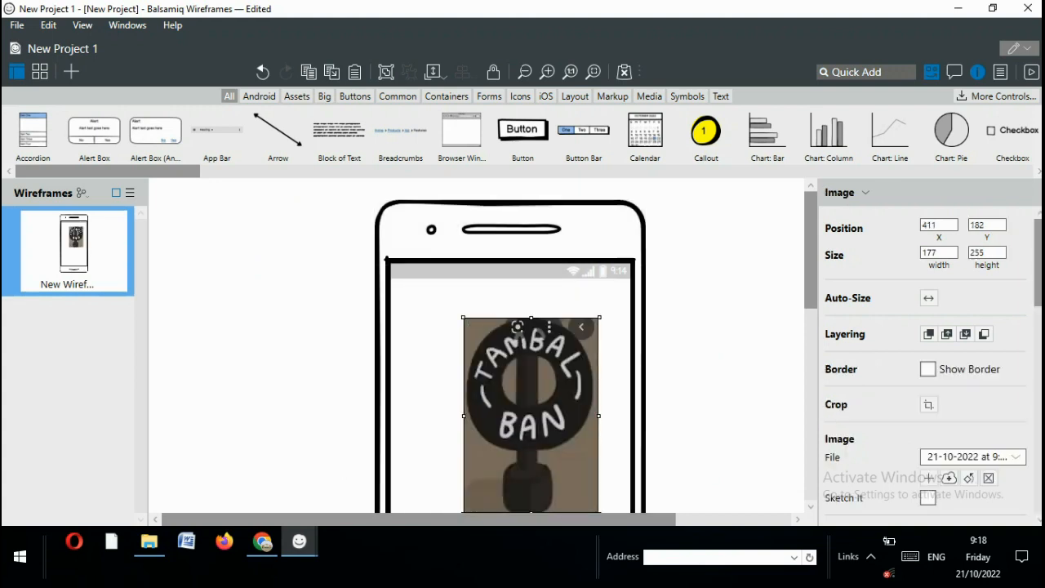
Shrink the logo image to about 129 by 150 and move it to about X 403, Y 145, near the top of the phone screen.
left_click(428, 384)
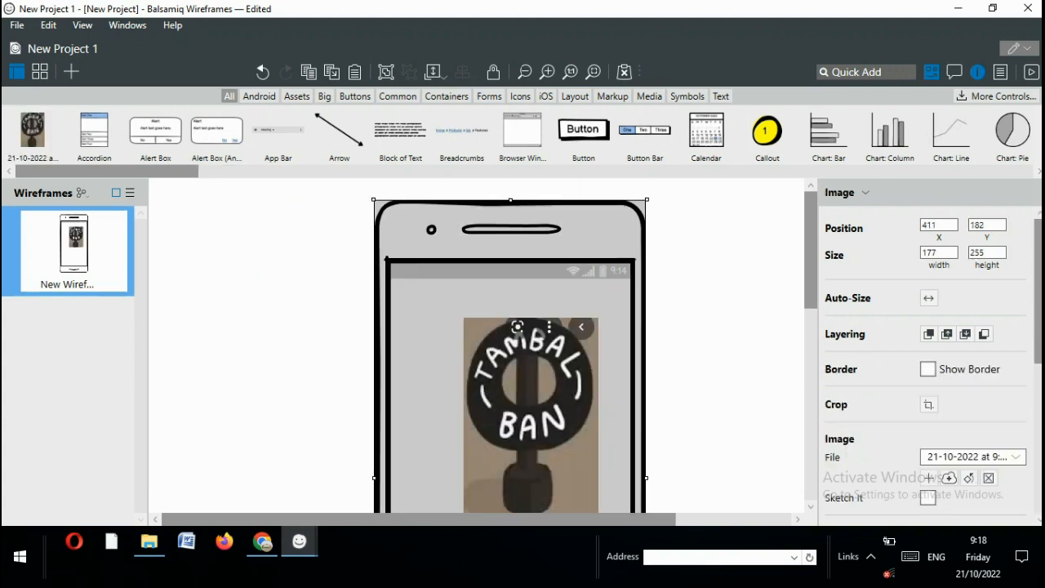
left_click(530, 400)
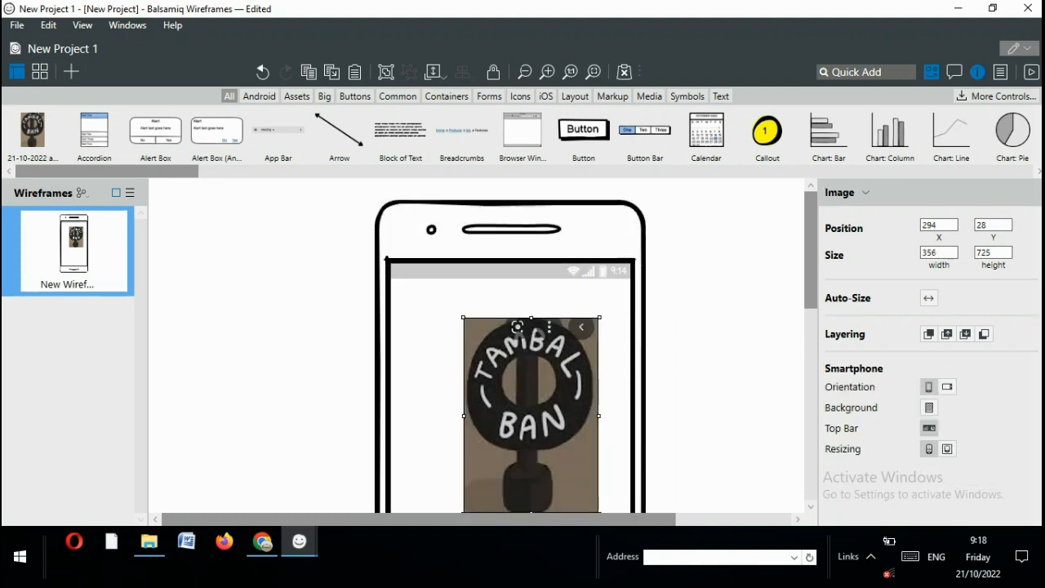
left_click_drag(463, 318, 500, 398)
left_click_drag(558, 454, 515, 344)
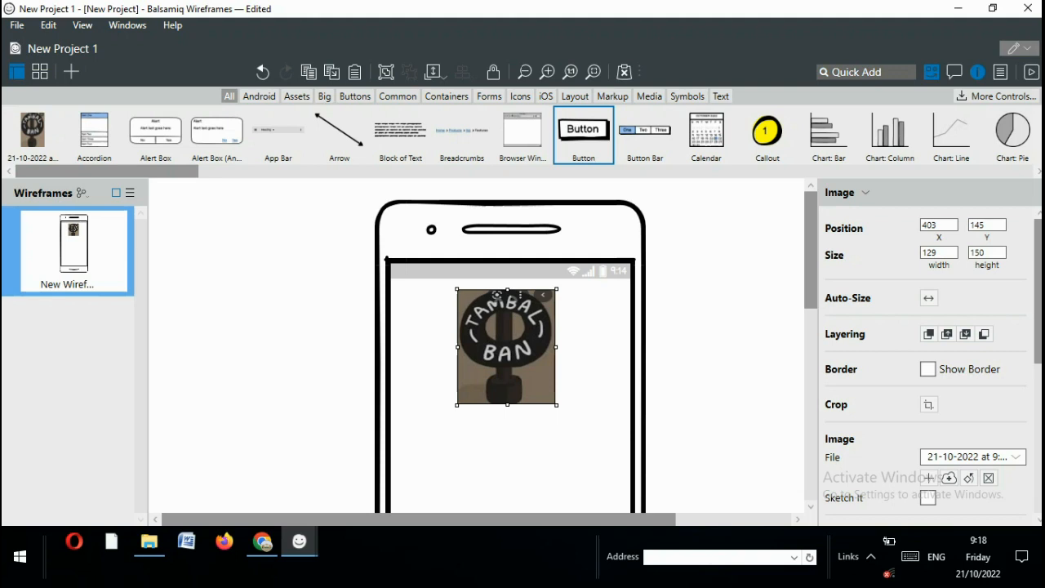
Add a Button labelled "login" inside the smartphone, below and left of the logo, at about X 328, Y 301.
left_click_drag(583, 131, 433, 443)
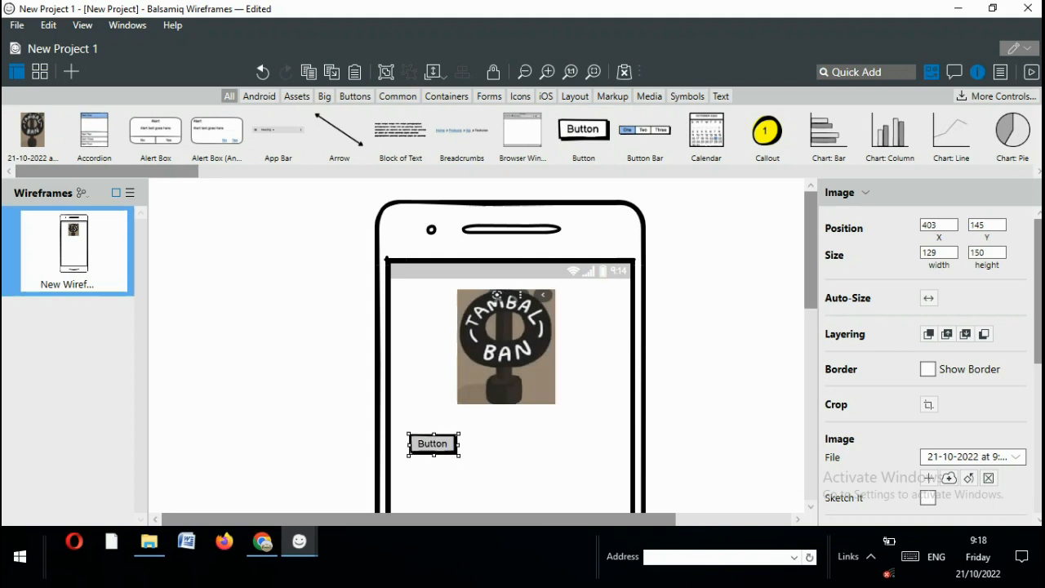
key("Return")
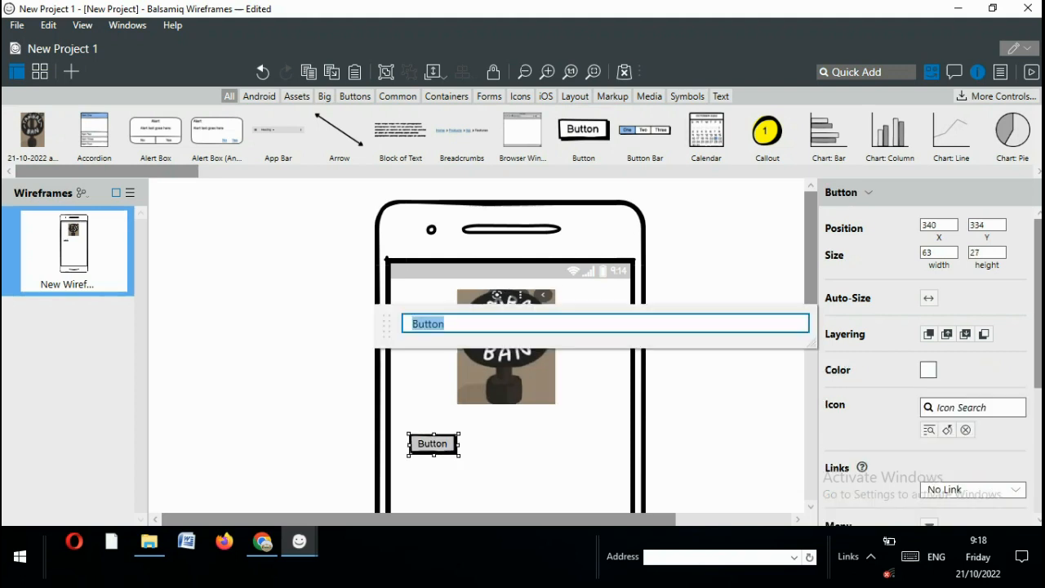
type("lo")
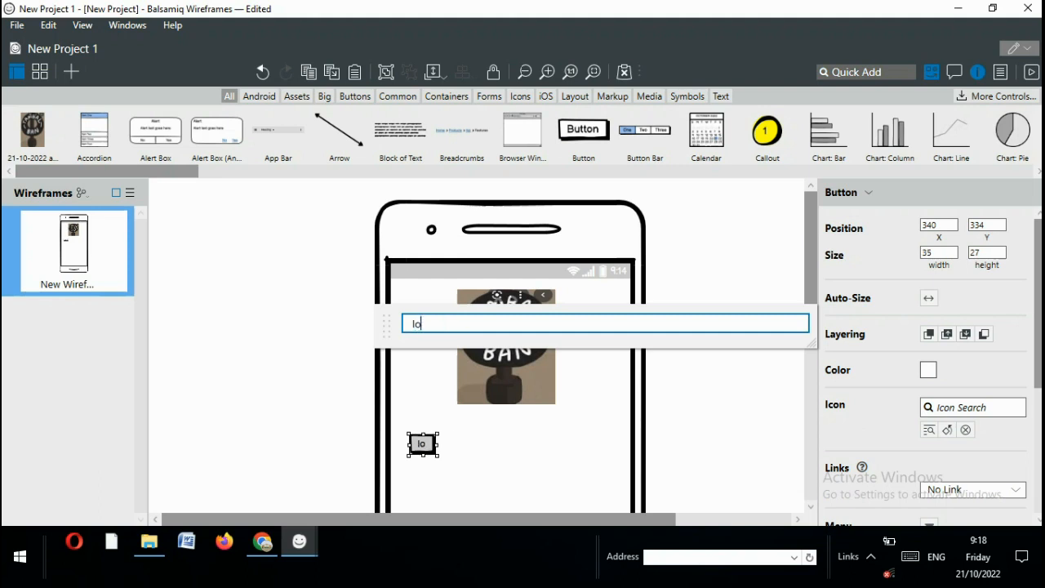
type("gin")
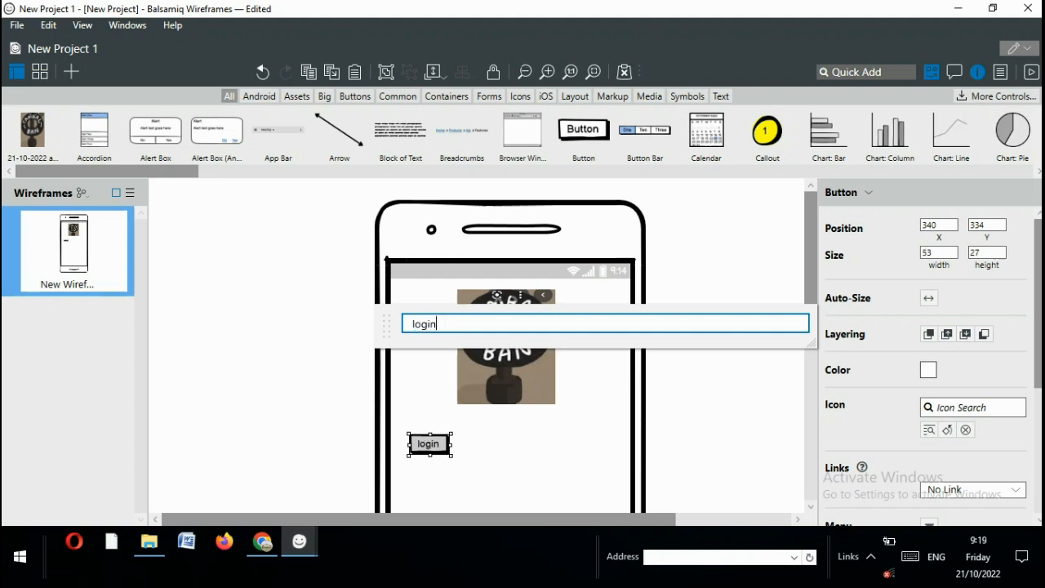
left_click(523, 457)
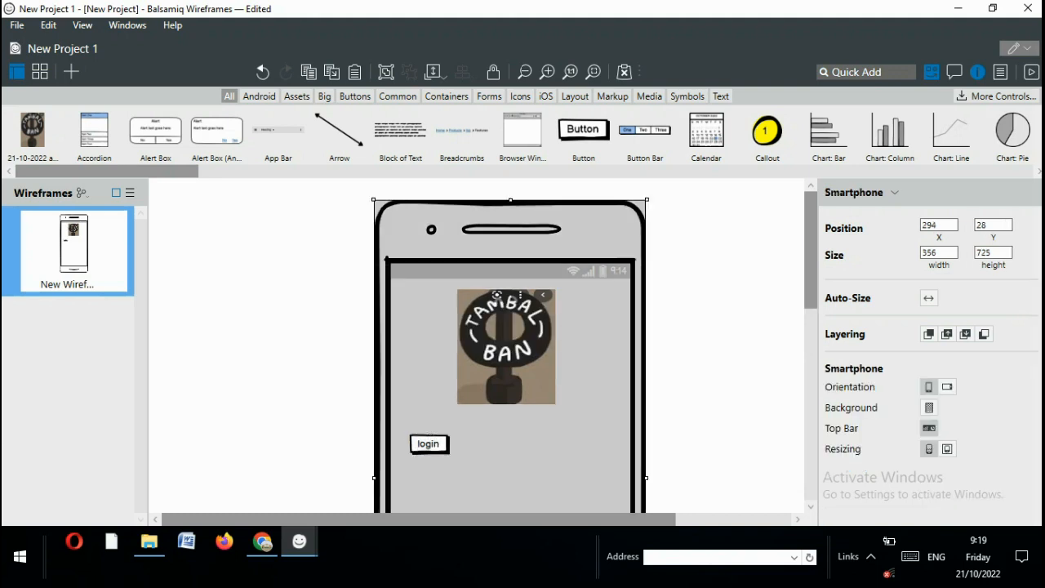
left_click(429, 445)
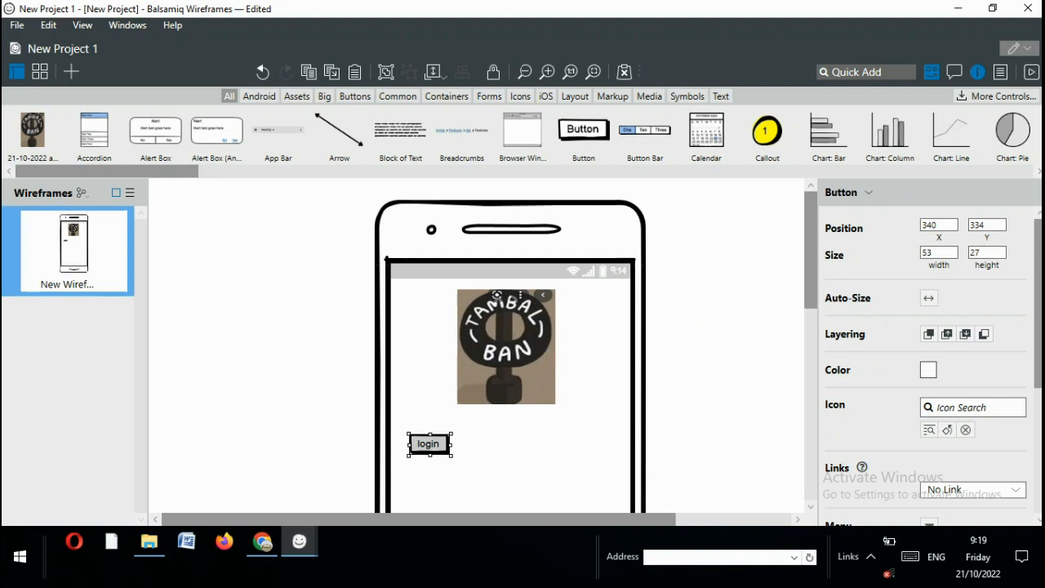
left_click_drag(428, 444, 418, 418)
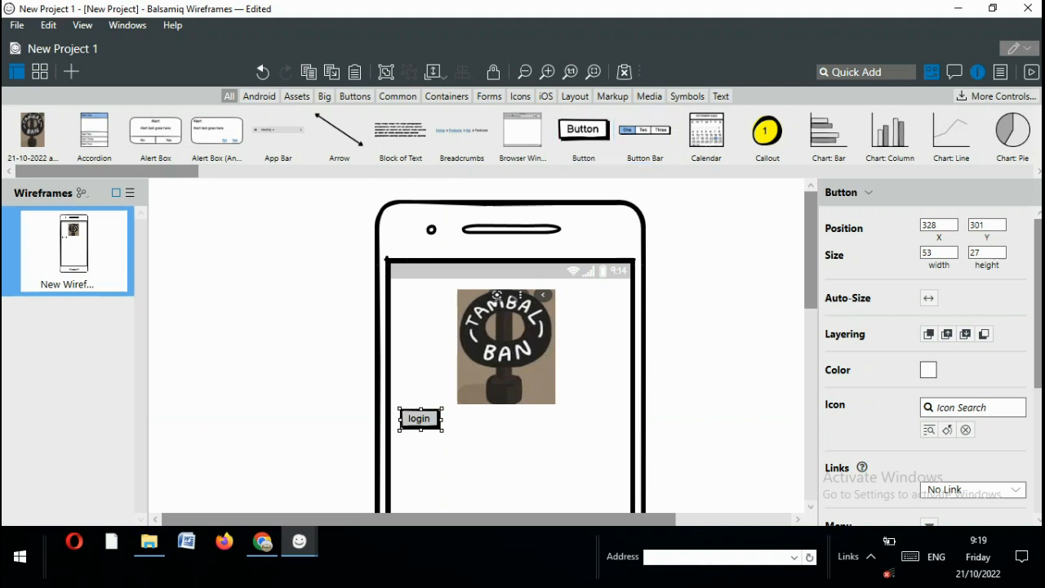
Duplicate the login button and place the copy directly below the original at about X 328, Y 336.
key("ctrl+d")
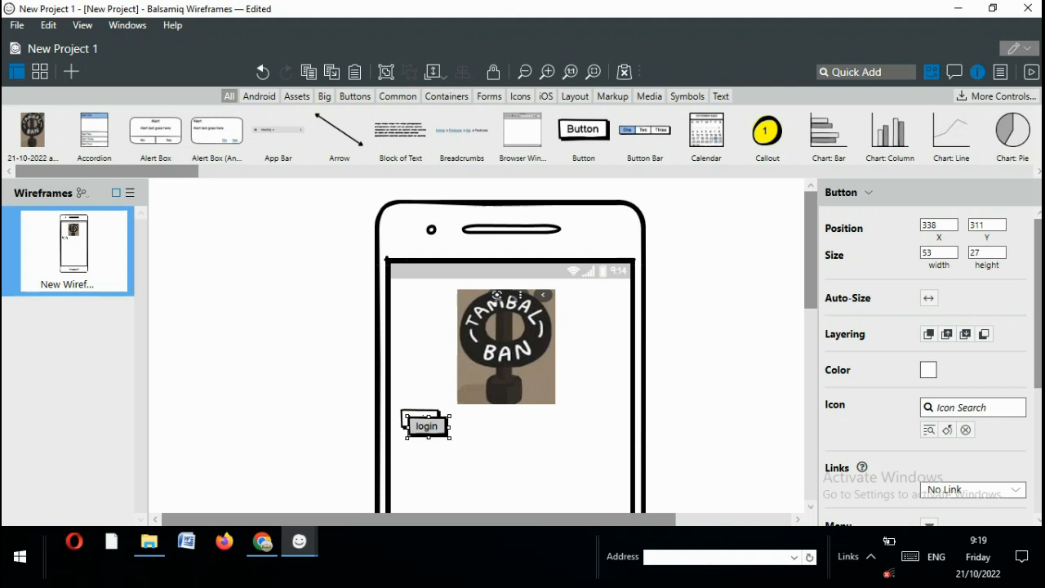
left_click_drag(427, 426, 419, 445)
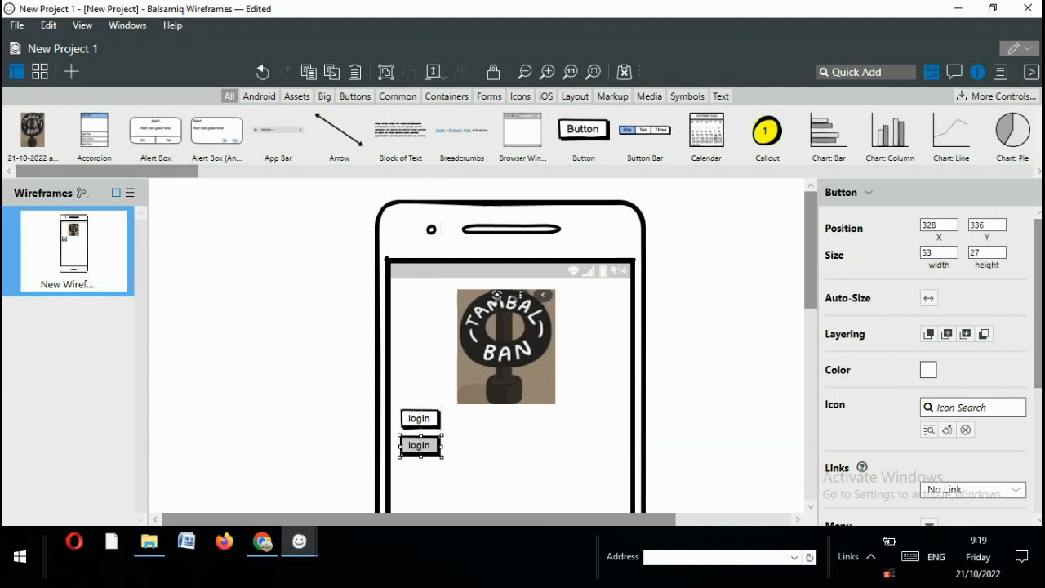
double_click(419, 445)
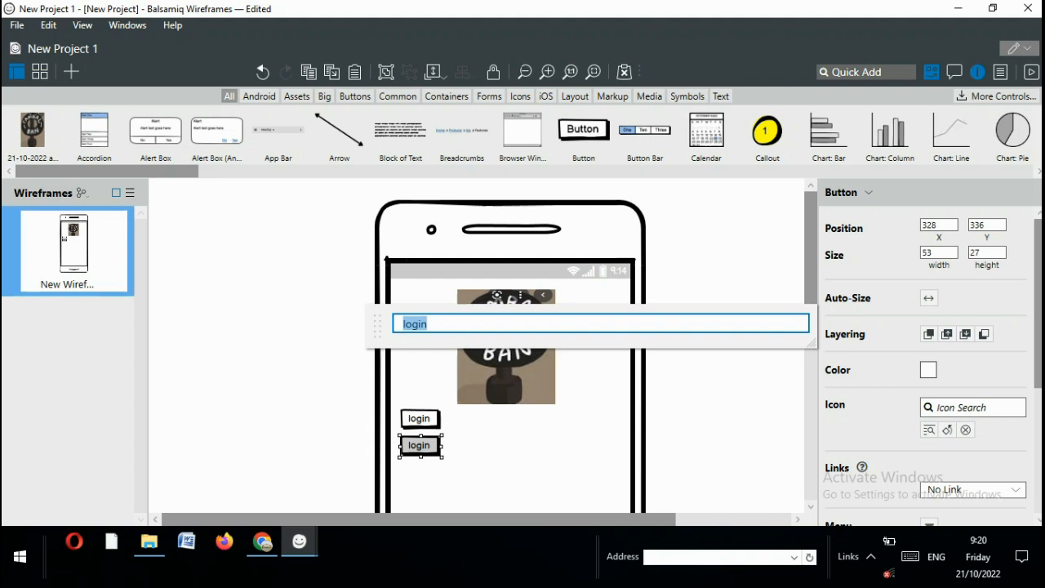
left_click(513, 457)
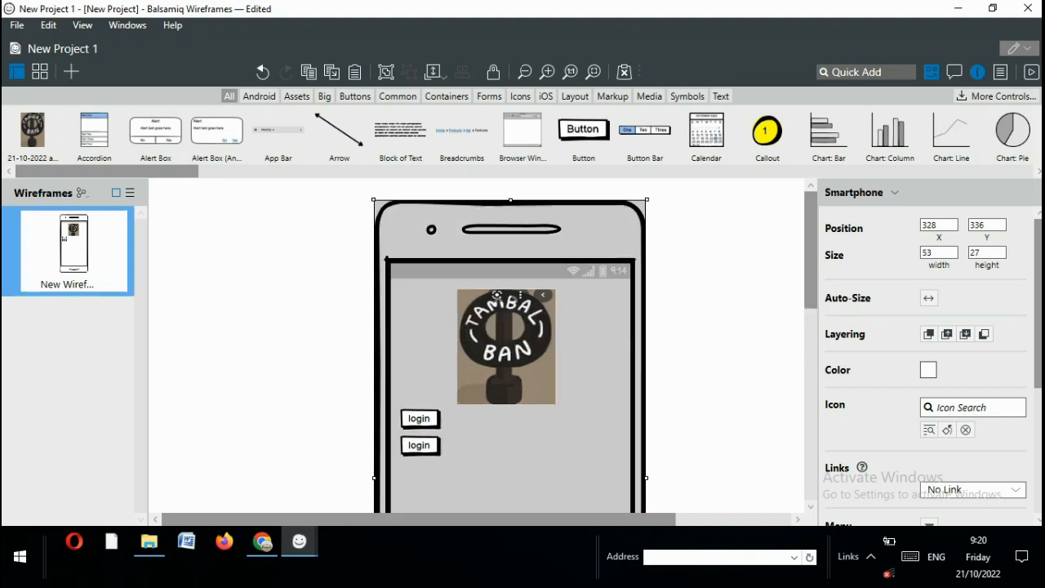
left_click(420, 446)
Undo the deletion of the smartphone and the duplication of the login button.
left_click(513, 462)
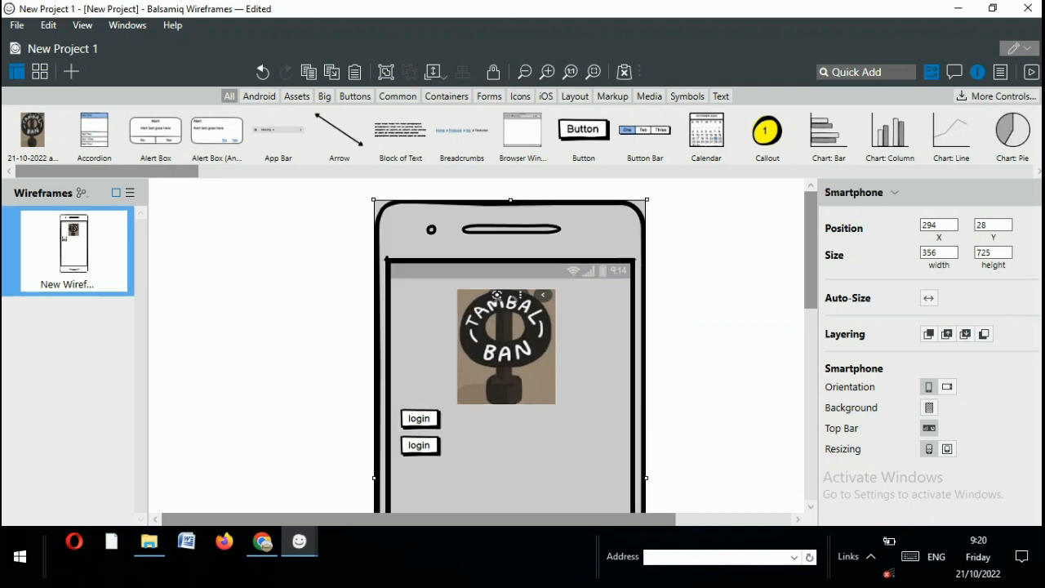
key("Delete")
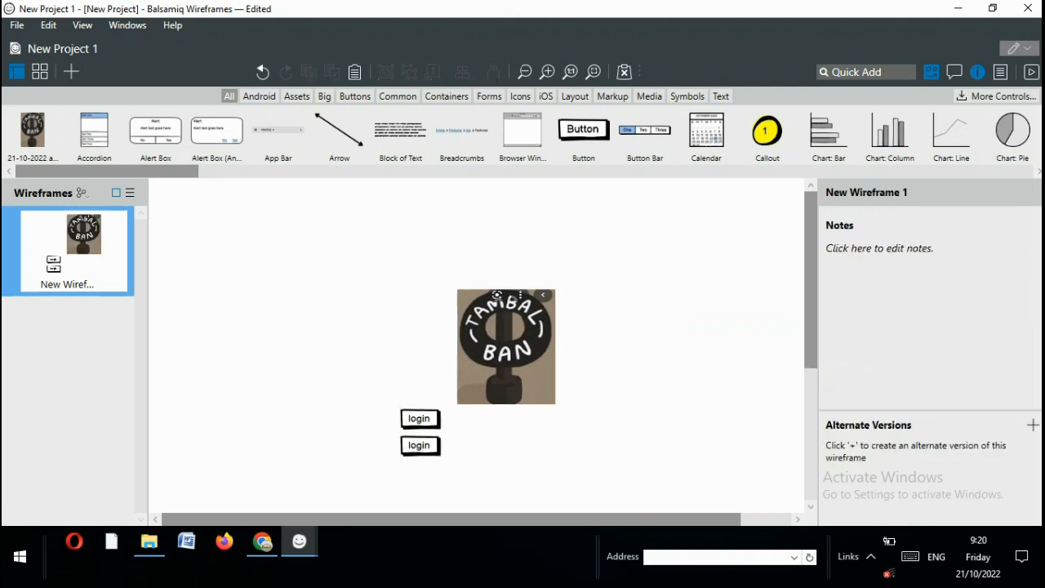
left_click(420, 446)
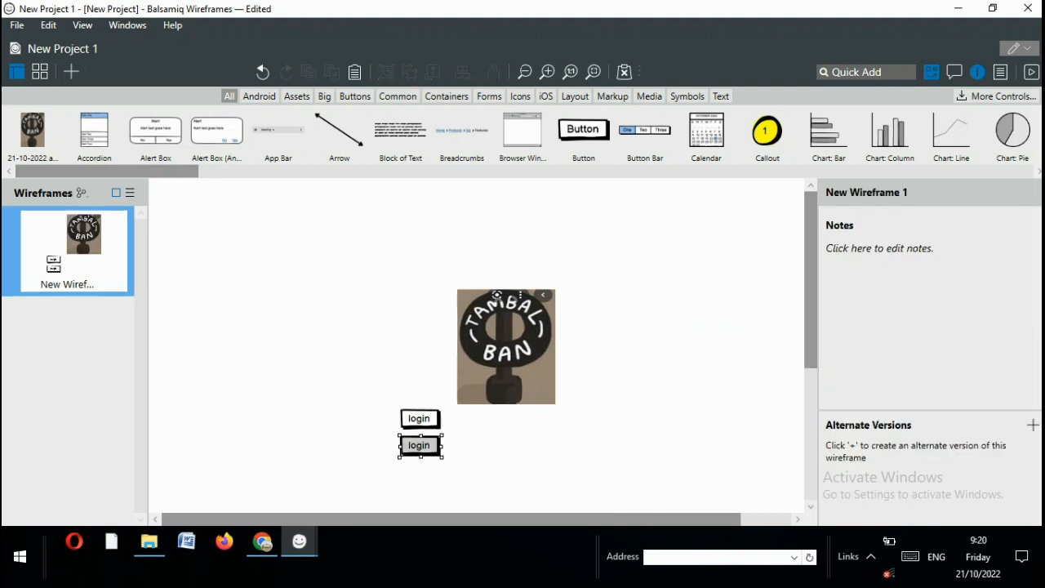
key("ctrl+z")
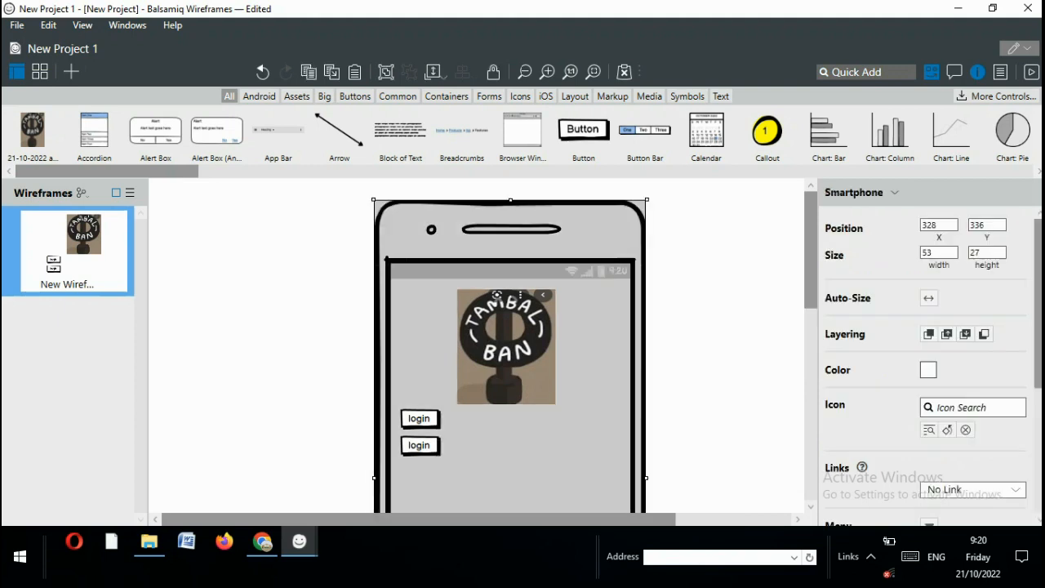
key("ctrl+z")
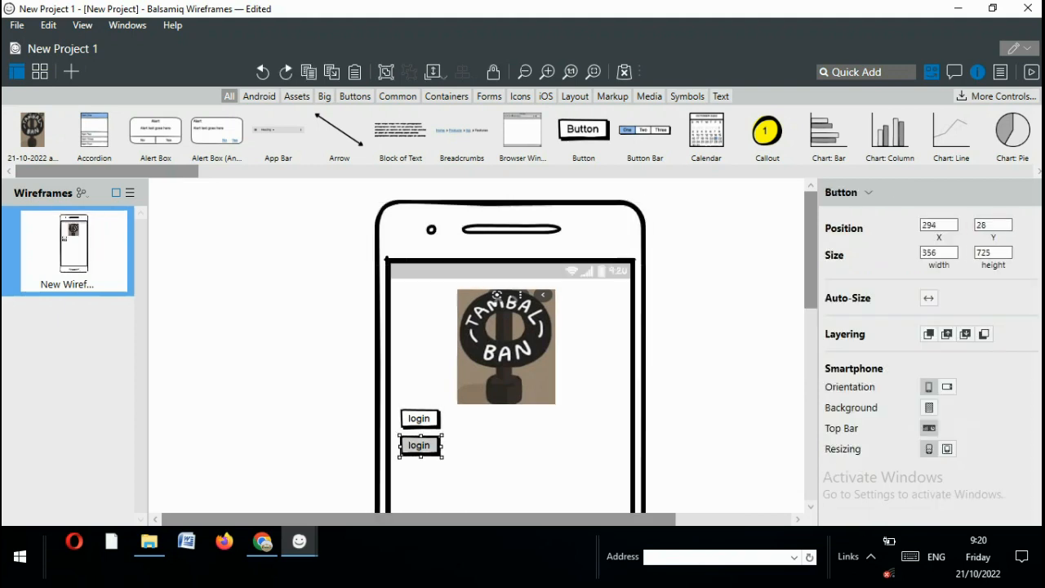
key("ctrl+z")
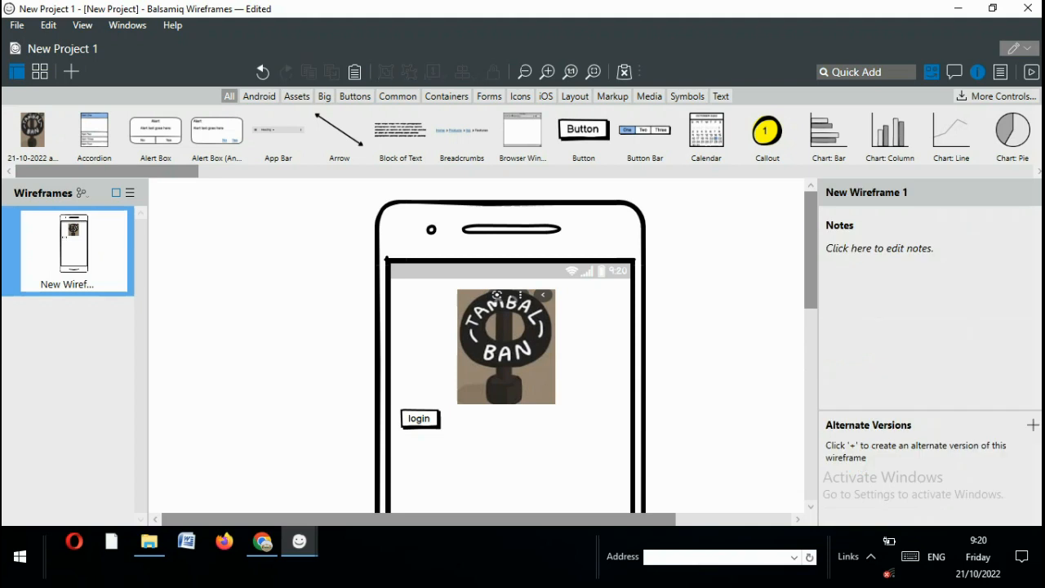
Move the login button onto the lower part of the logo image at about X 441, Y 259.
left_click(420, 419)
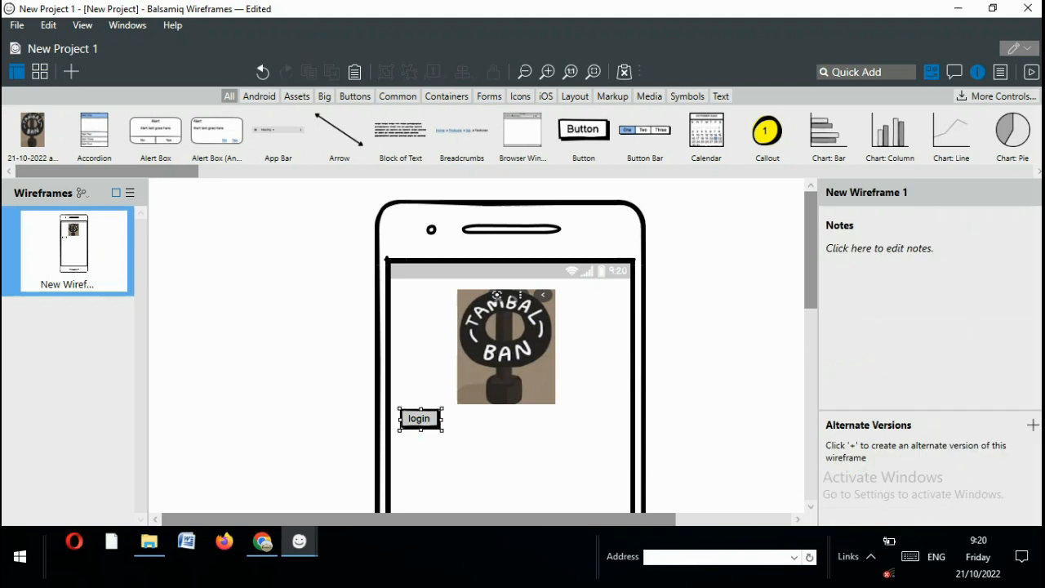
left_click_drag(420, 419, 506, 387)
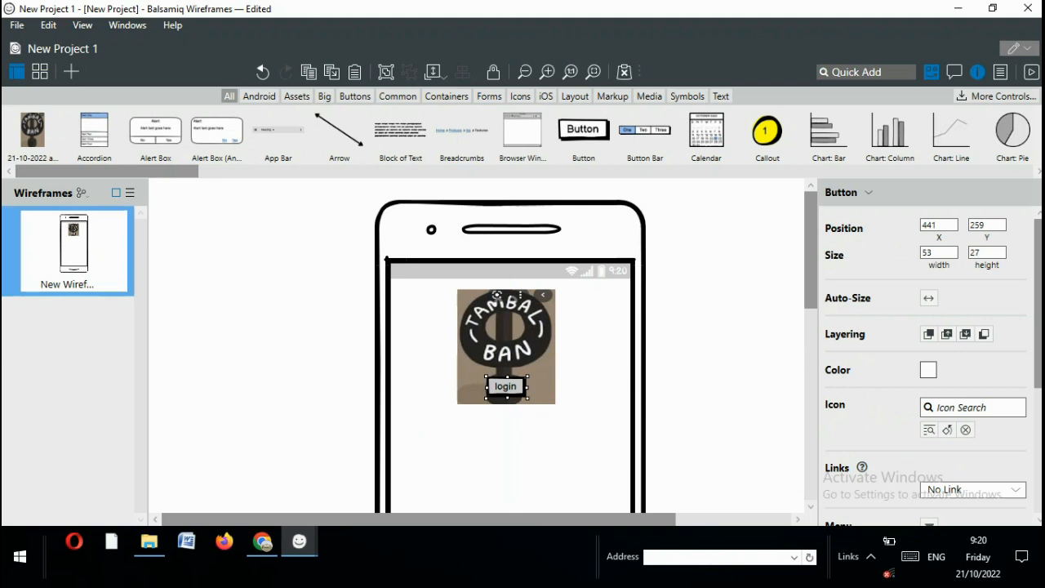
left_click(508, 448)
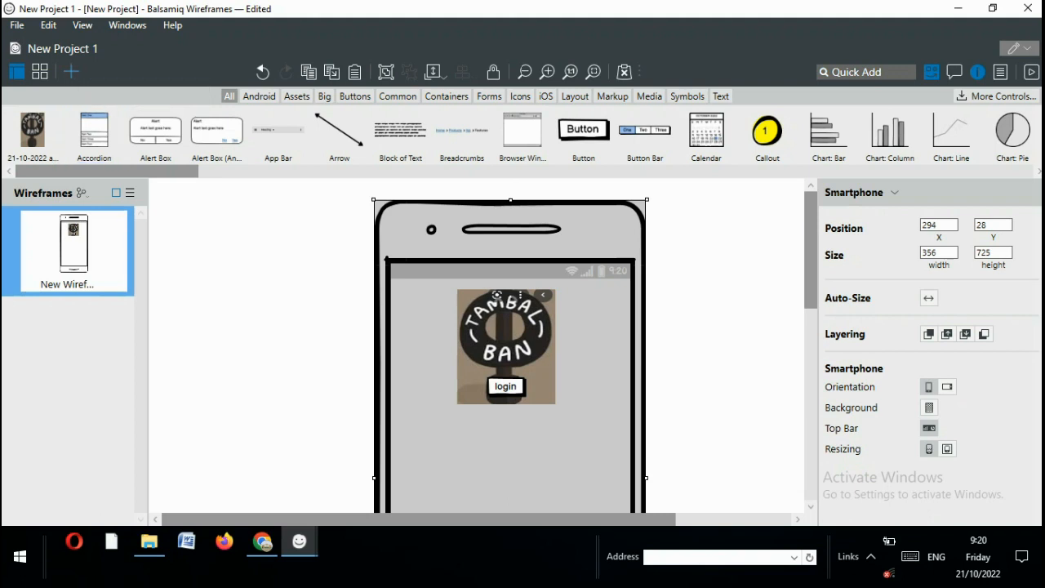
Add a second, blank wireframe to the project.
left_click(71, 71)
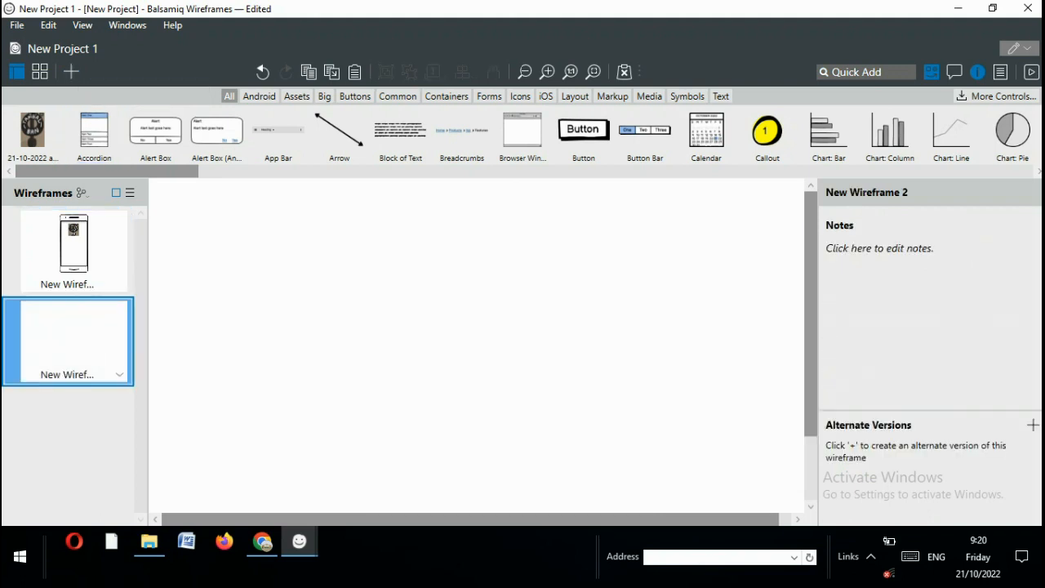
Rename the first wireframe, containing the smartphone and logo, as login.
left_click(74, 249)
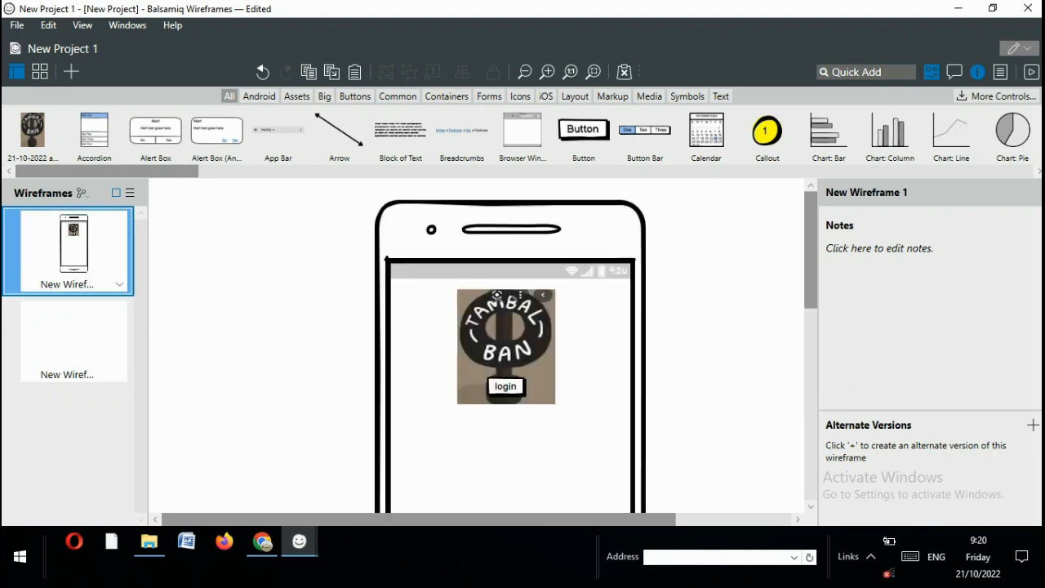
right_click(71, 285)
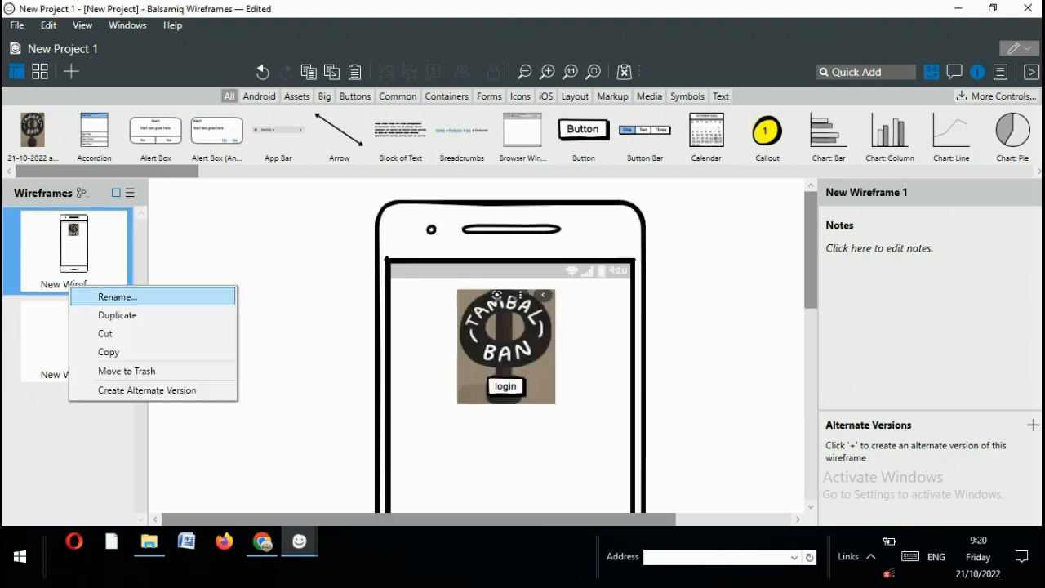
left_click(117, 296)
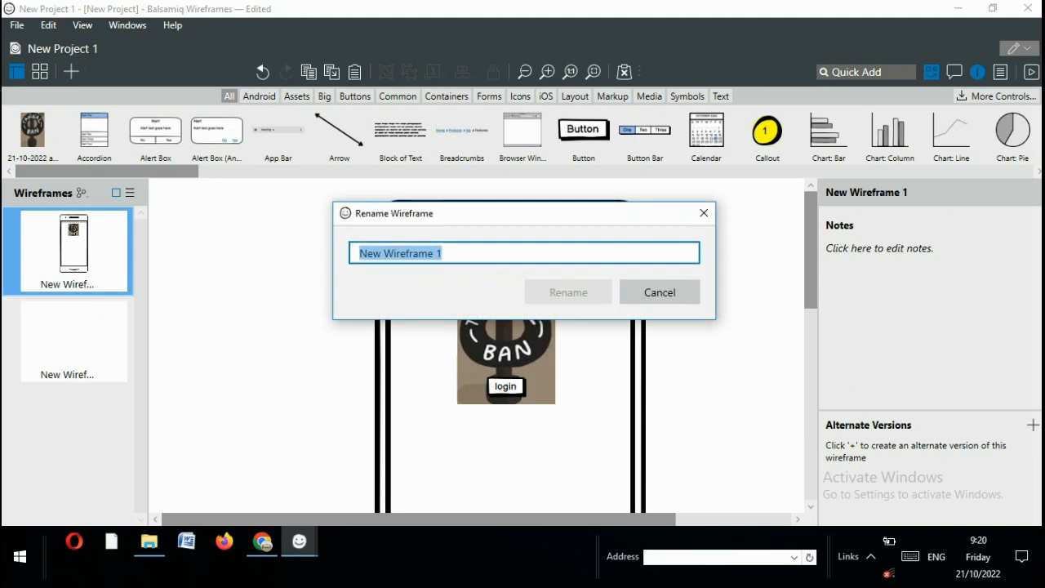
type("lo")
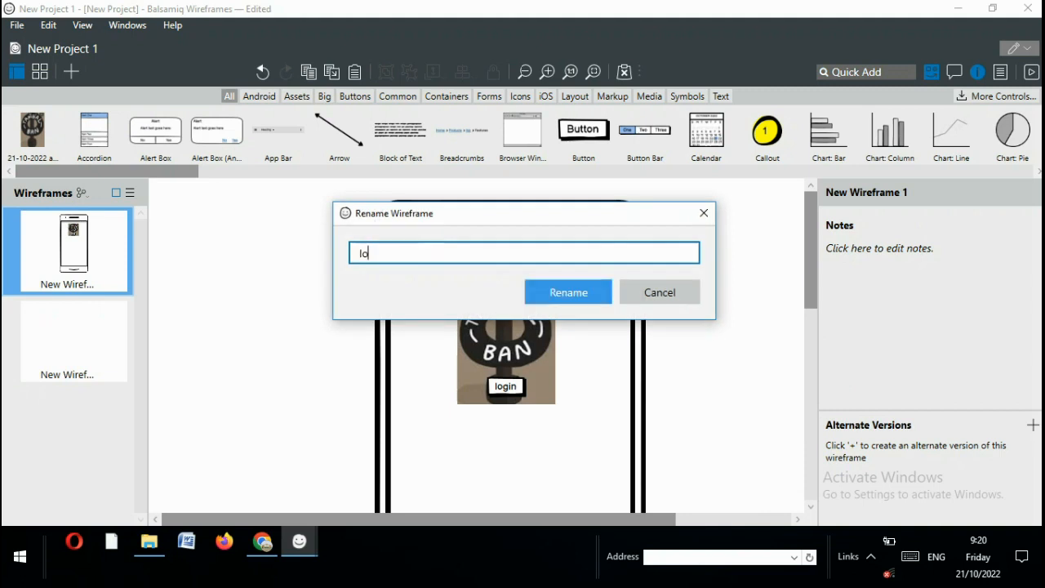
type("gin")
key("Return")
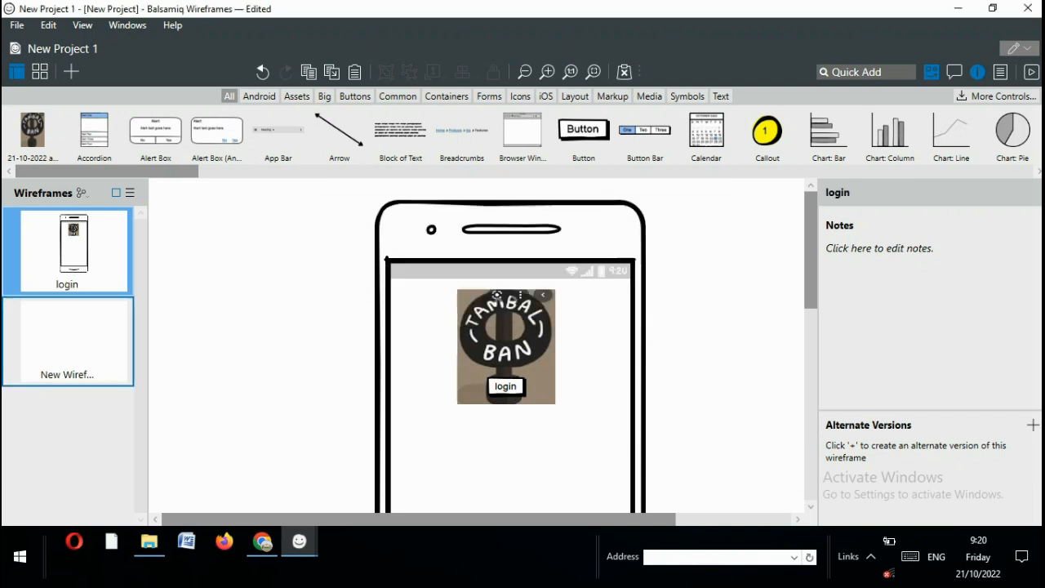
Rename the second, blank wireframe as mendaftar.
left_click(78, 371)
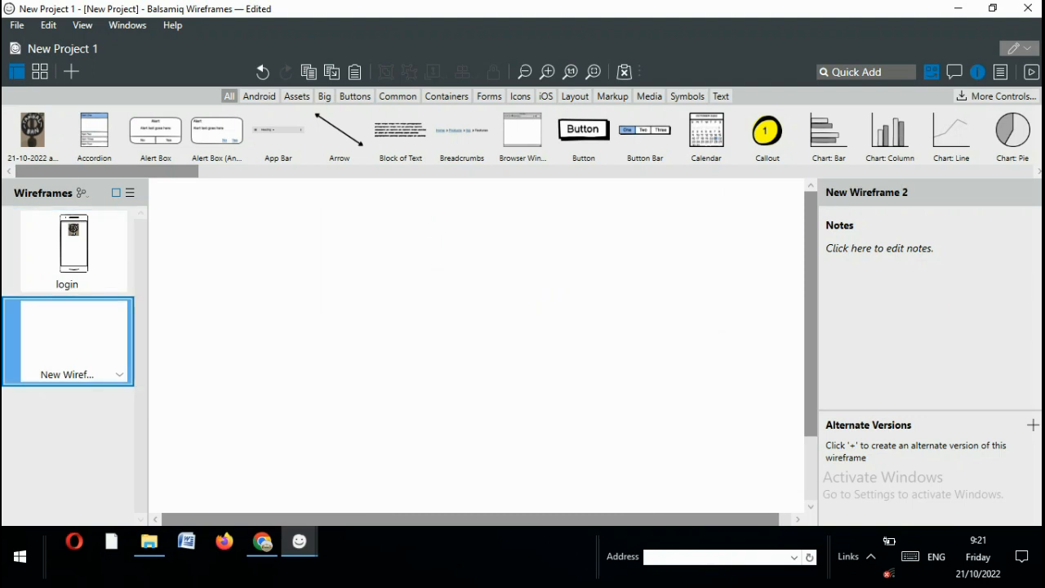
right_click(76, 374)
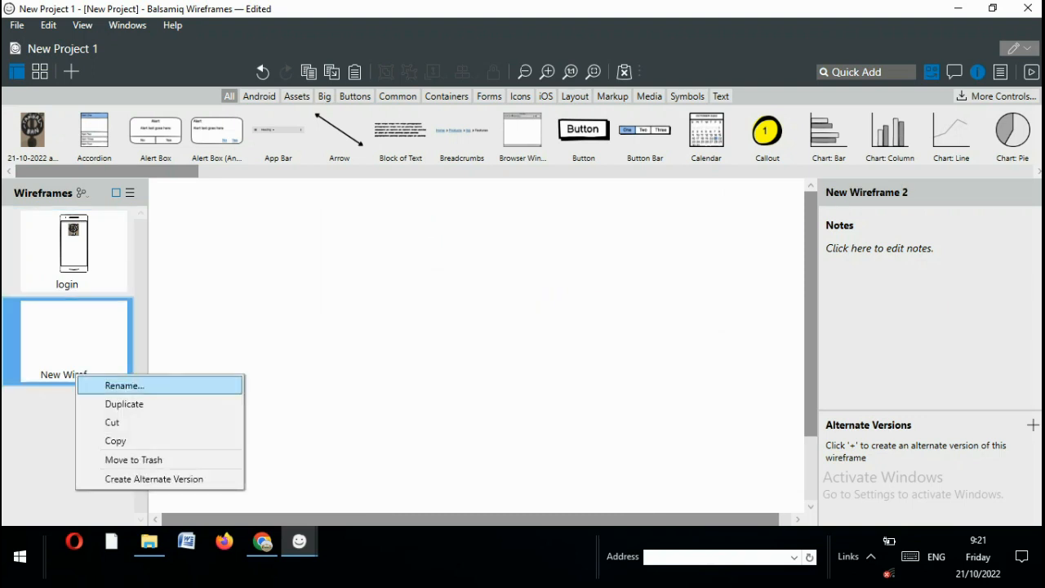
left_click(124, 385)
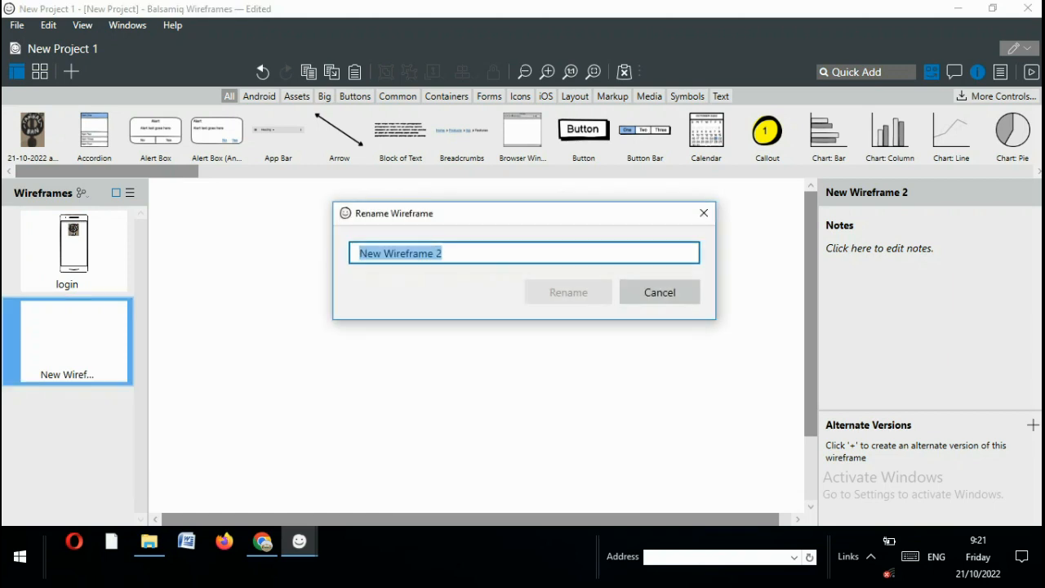
type("i")
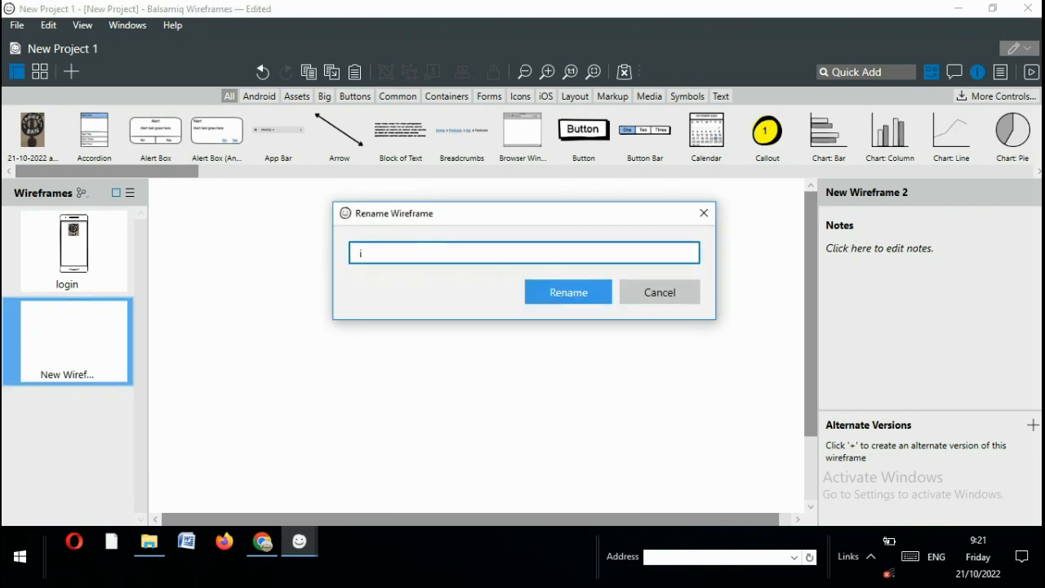
type("dentitas")
key("BackSpace")
key("BackSpace")
key("BackSpace")
key("BackSpace")
key("BackSpace")
key("BackSpace")
key("BackSpace")
key("BackSpace")
key("BackSpace")
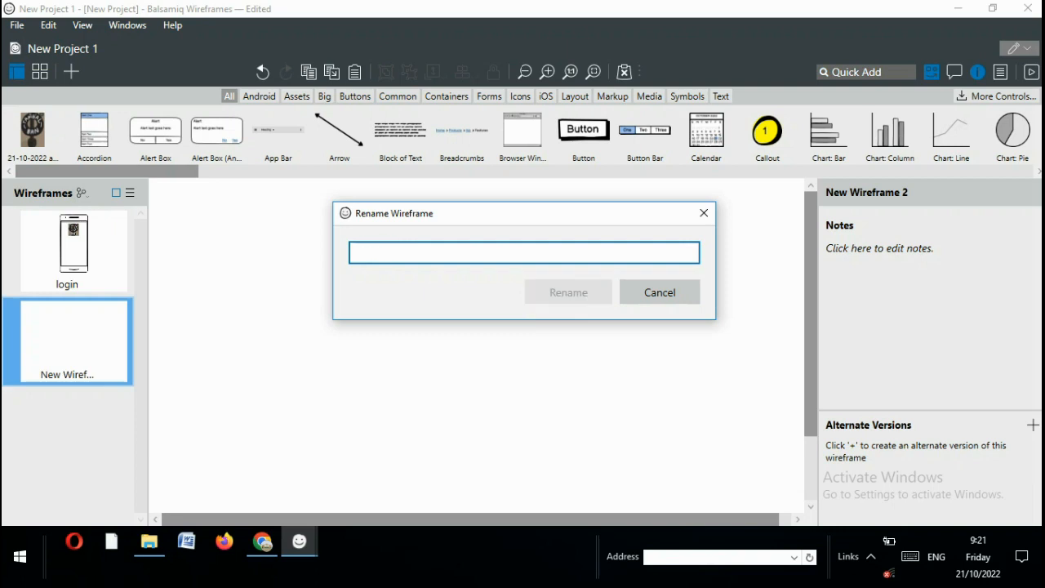
type("menda")
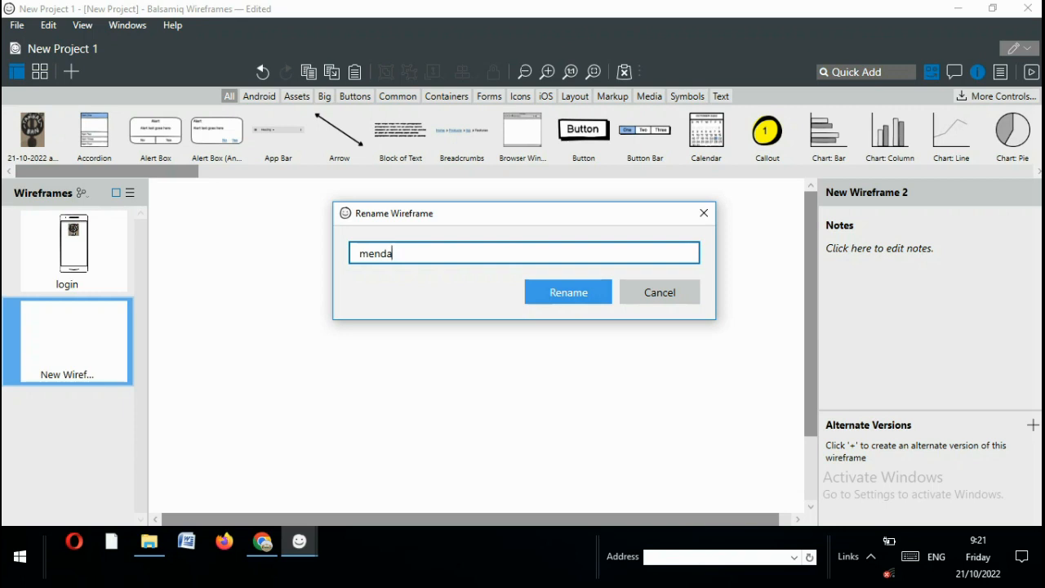
type("ftar")
key("Return")
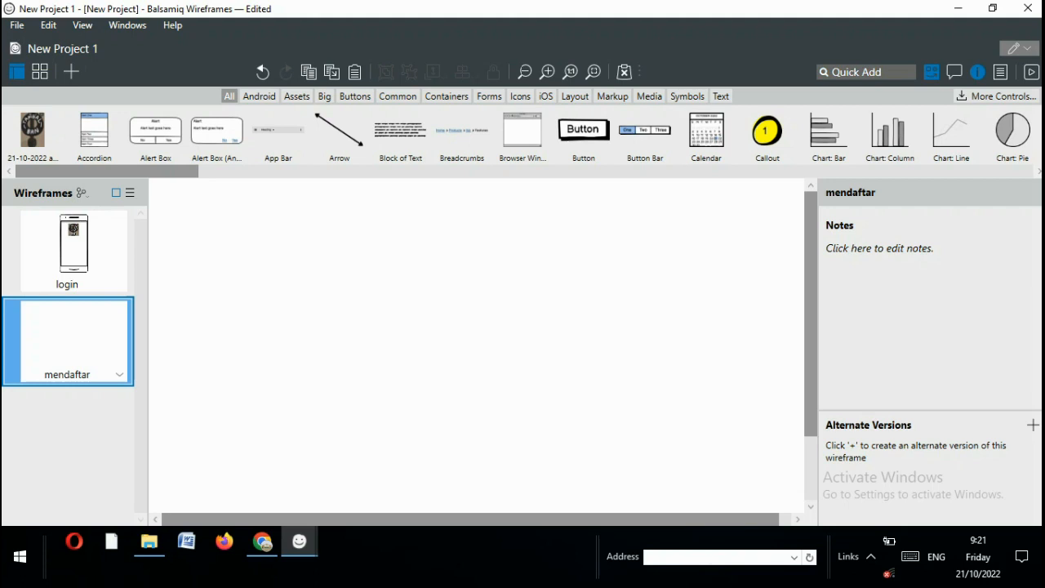
Copy the Tambal Ban logo image from the smartphone screen in the login wireframe.
left_click(73, 245)
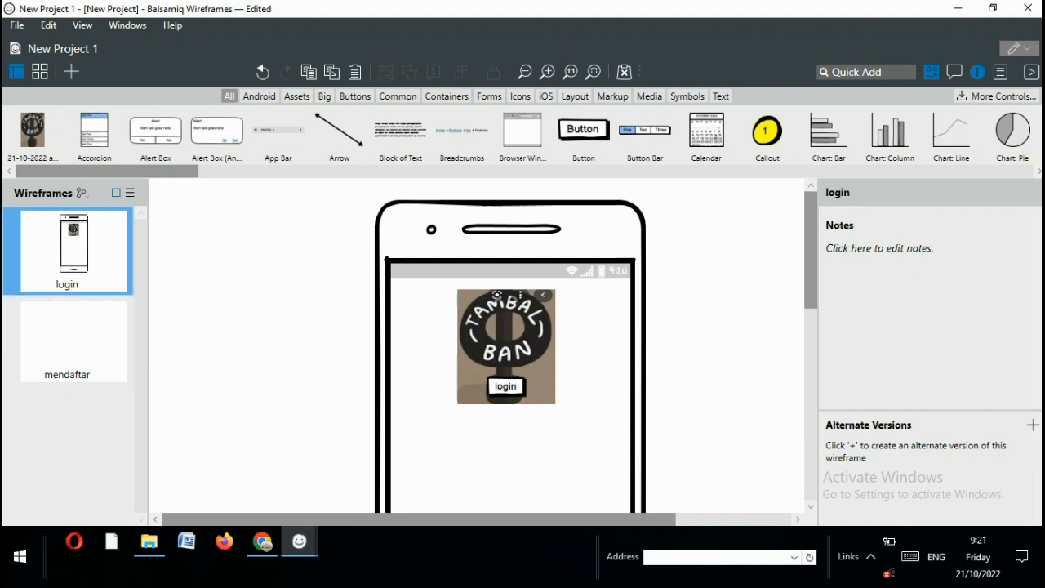
left_click(506, 344)
right_click(504, 326)
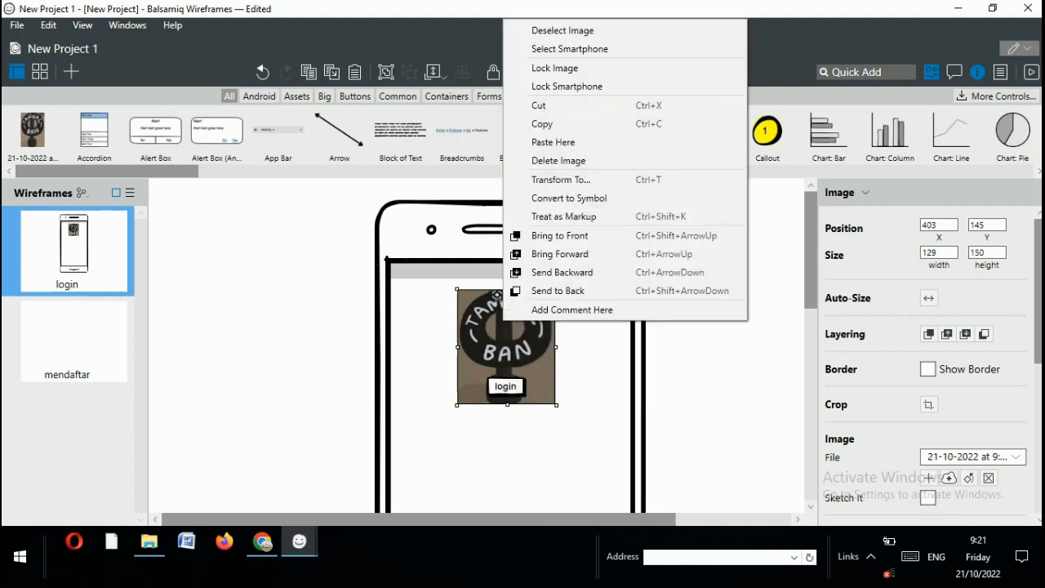
left_click(540, 123)
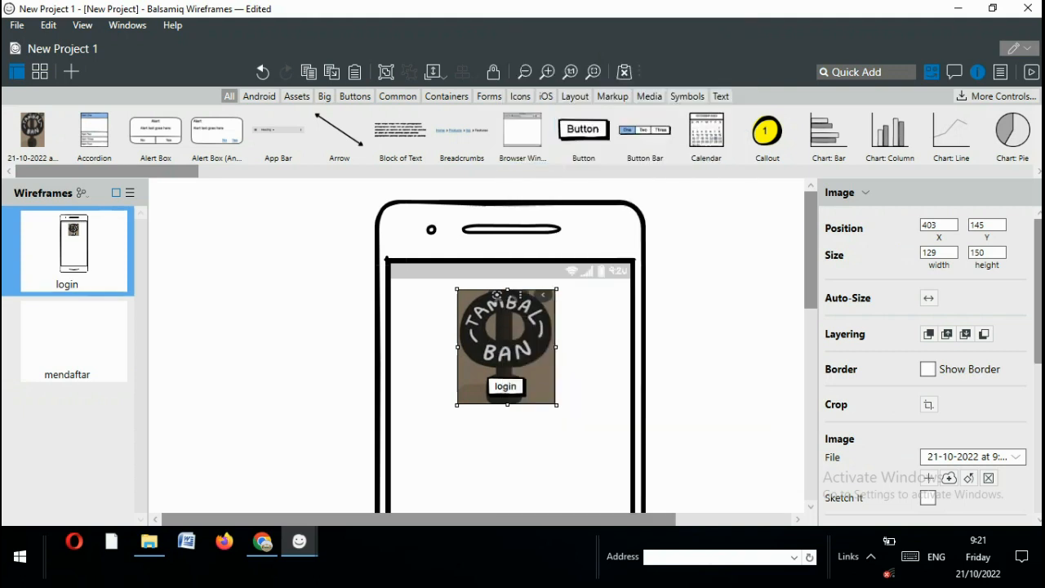
Add an Android smartphone to the mendaftar wireframe and place it at about X 168, Y 50.
left_click(67, 335)
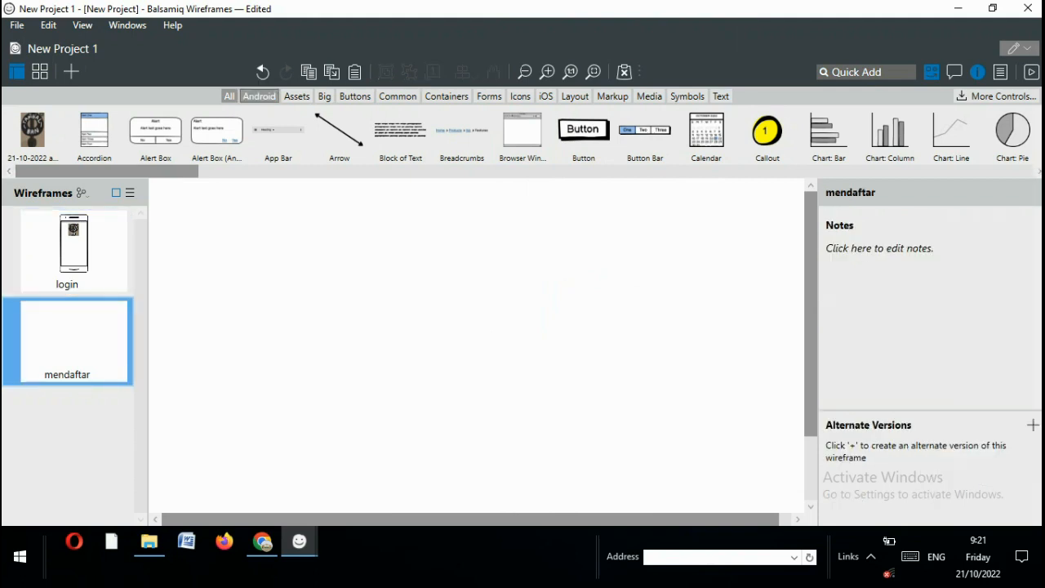
left_click(259, 95)
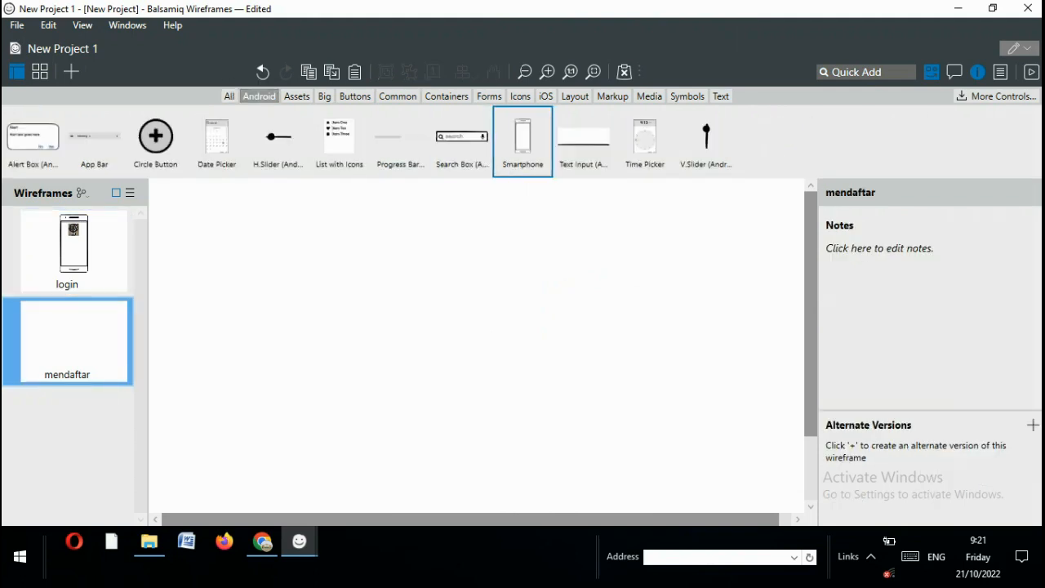
double_click(523, 139)
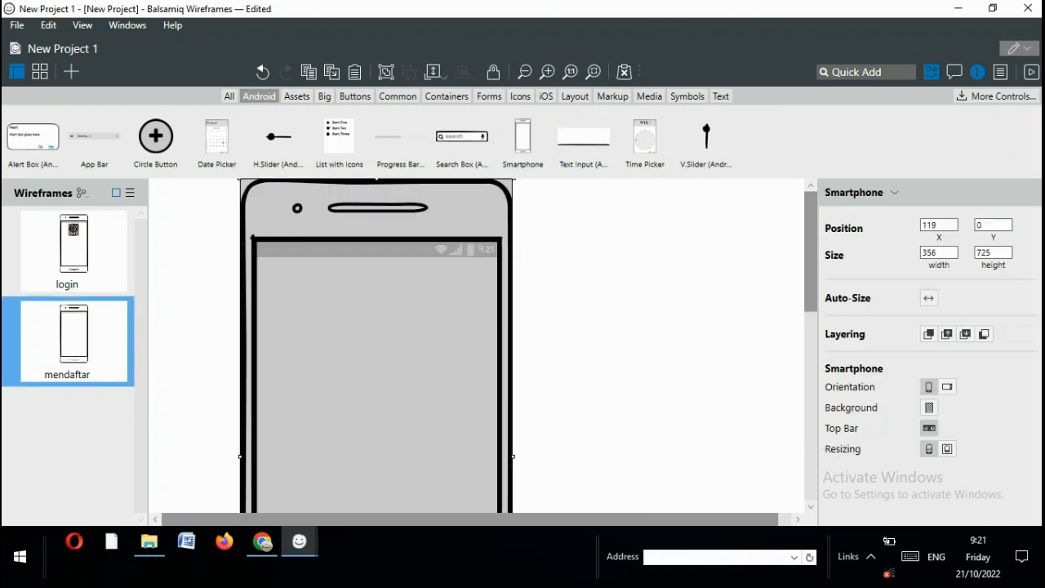
left_click_drag(376, 343, 414, 382)
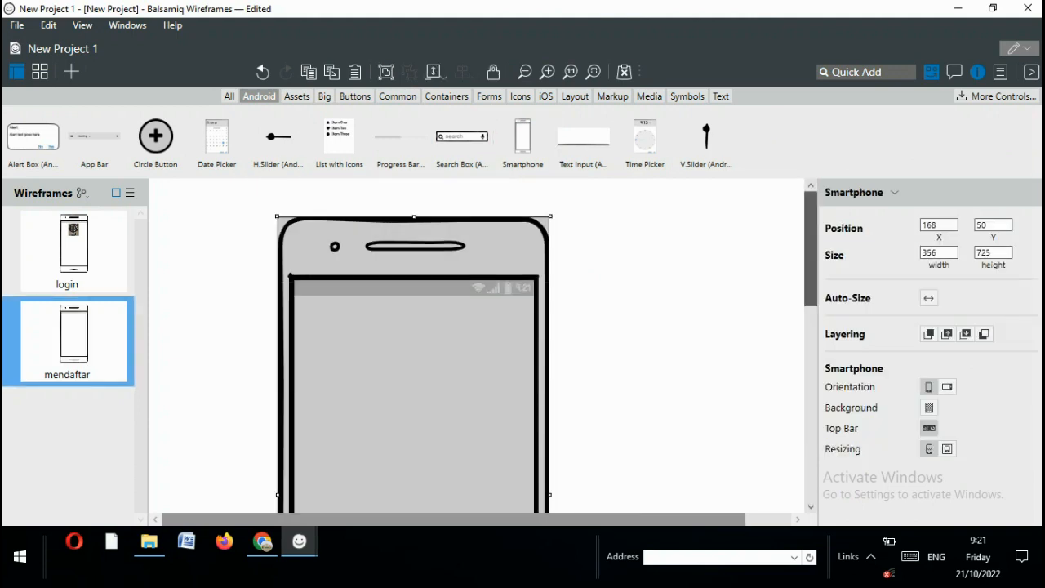
Paste the copied logo image onto the upper part of the mendaftar smartphone's screen at about X 281, Y 197.
scroll(476, 347, "down", 3)
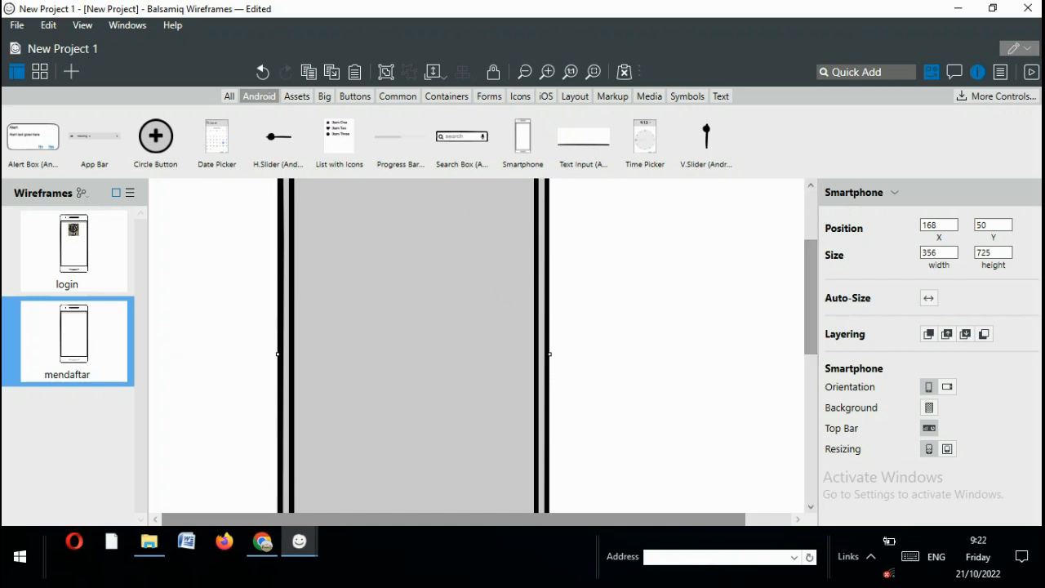
scroll(476, 347, "up", 2)
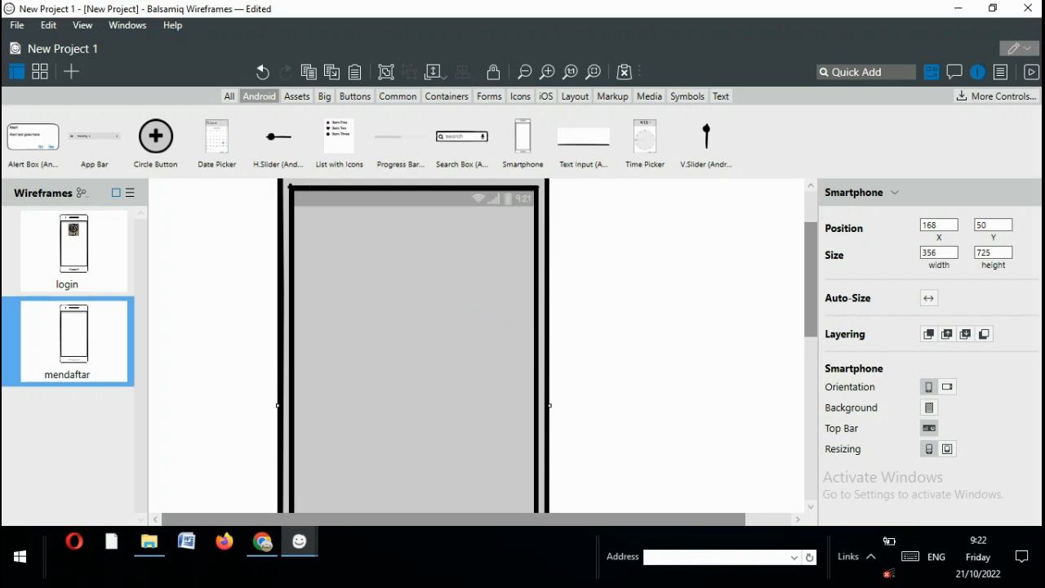
key("ctrl+v")
left_click_drag(497, 204, 397, 230)
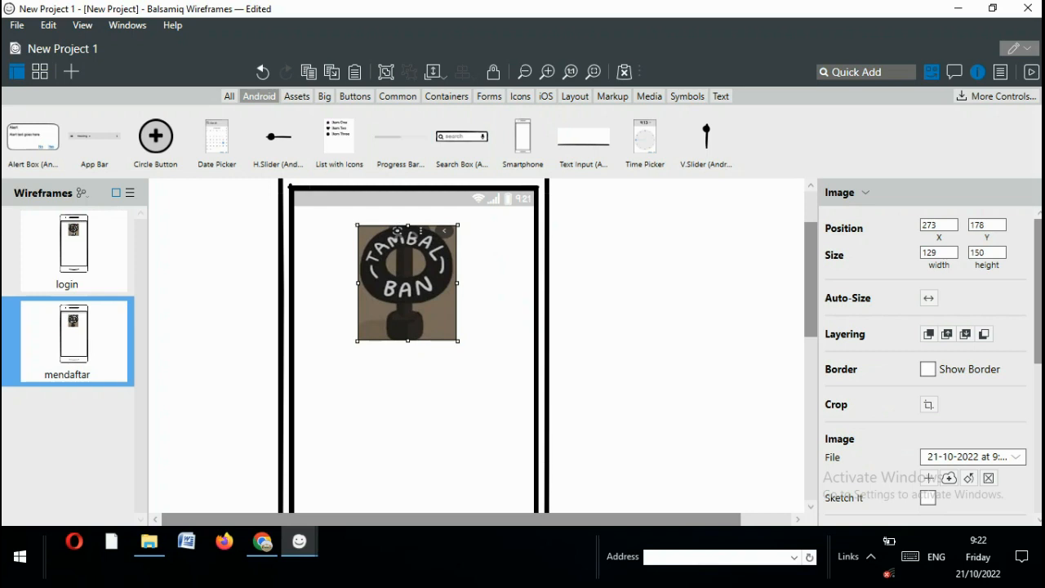
left_click_drag(398, 230, 403, 244)
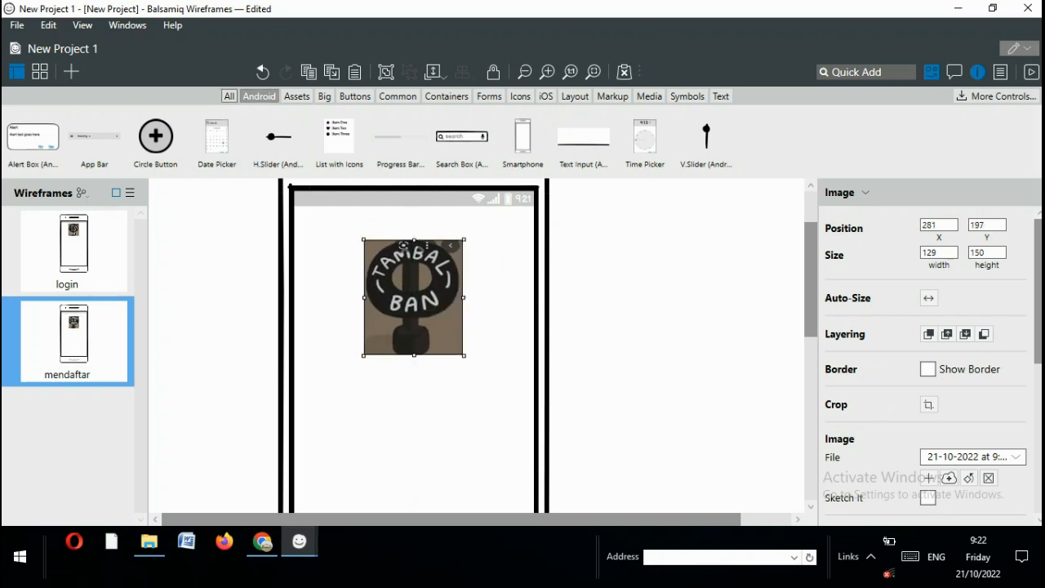
Add a button beside the logo image at about X 416, Y 196 and label it nama.
left_click(229, 96)
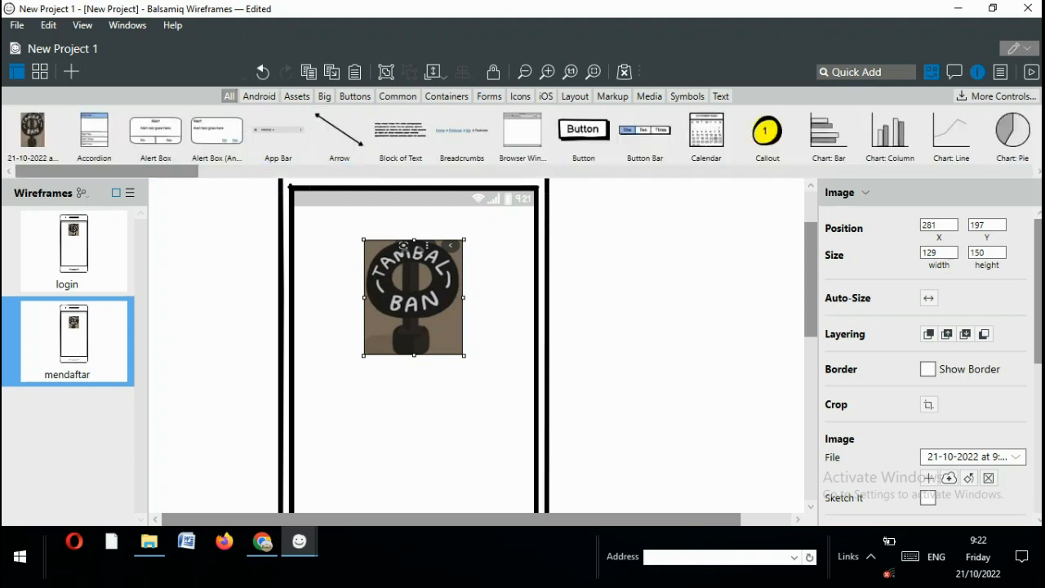
left_click_drag(583, 131, 499, 250)
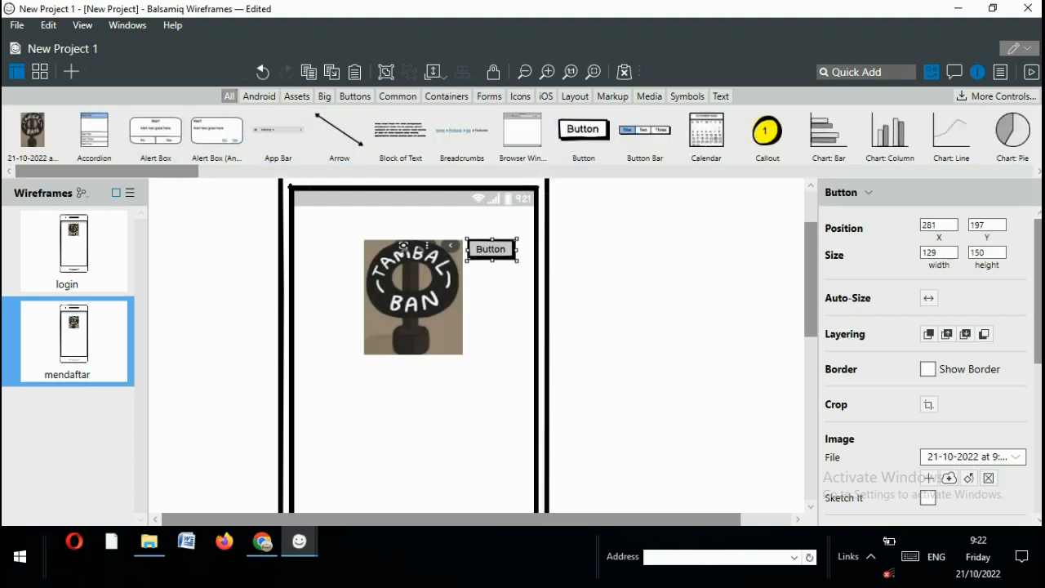
double_click(500, 250)
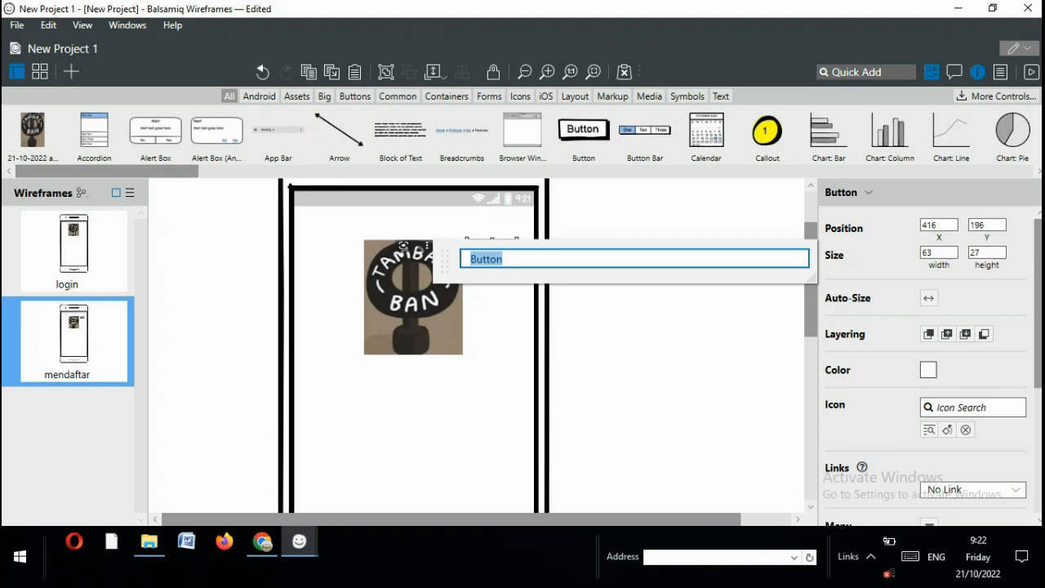
type("nama")
left_click(457, 400)
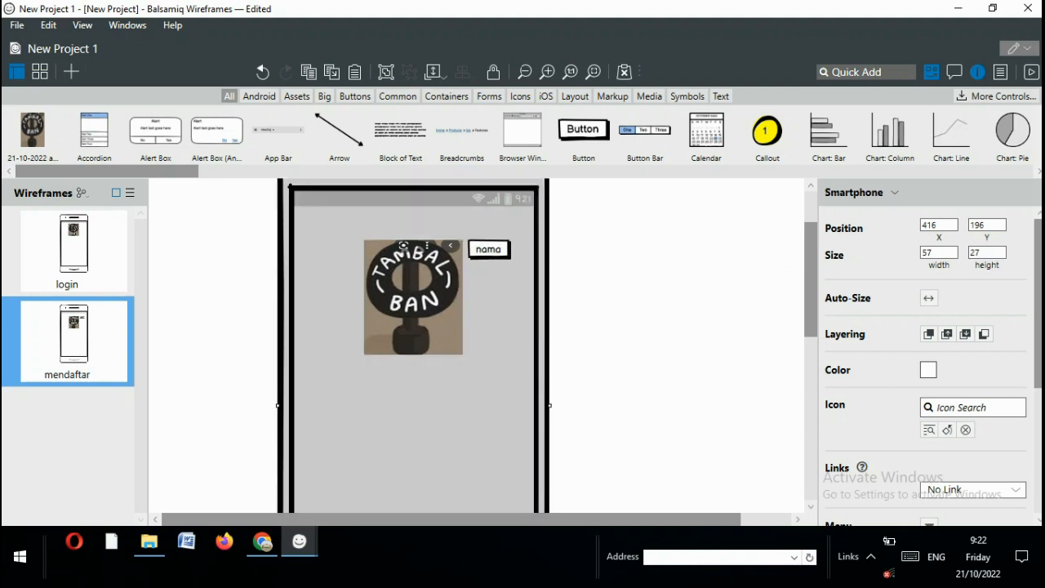
Move the nama button below the logo image, lined up with the logo's left edge.
left_click(488, 249)
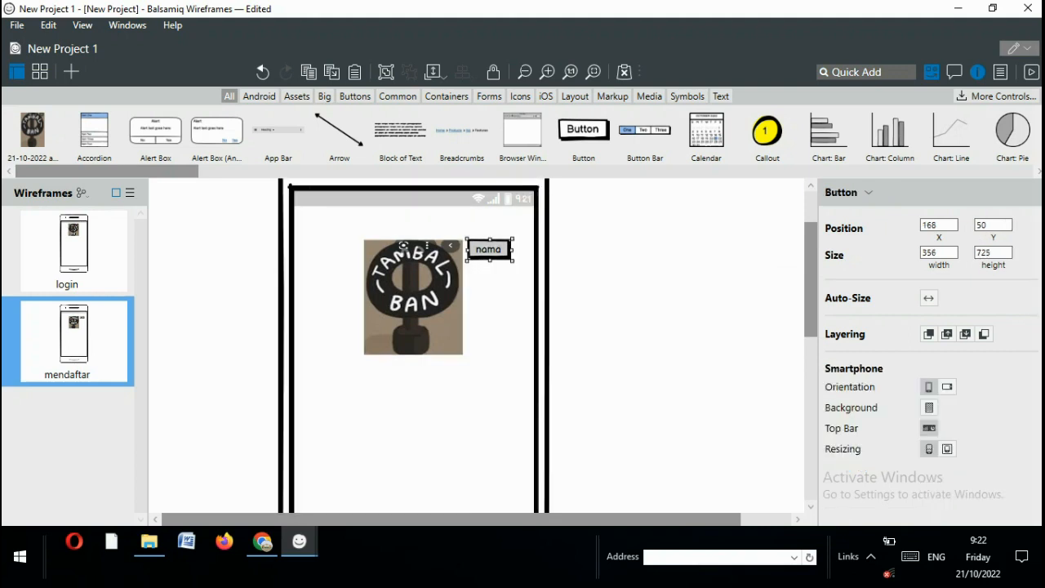
left_click_drag(488, 249, 413, 382)
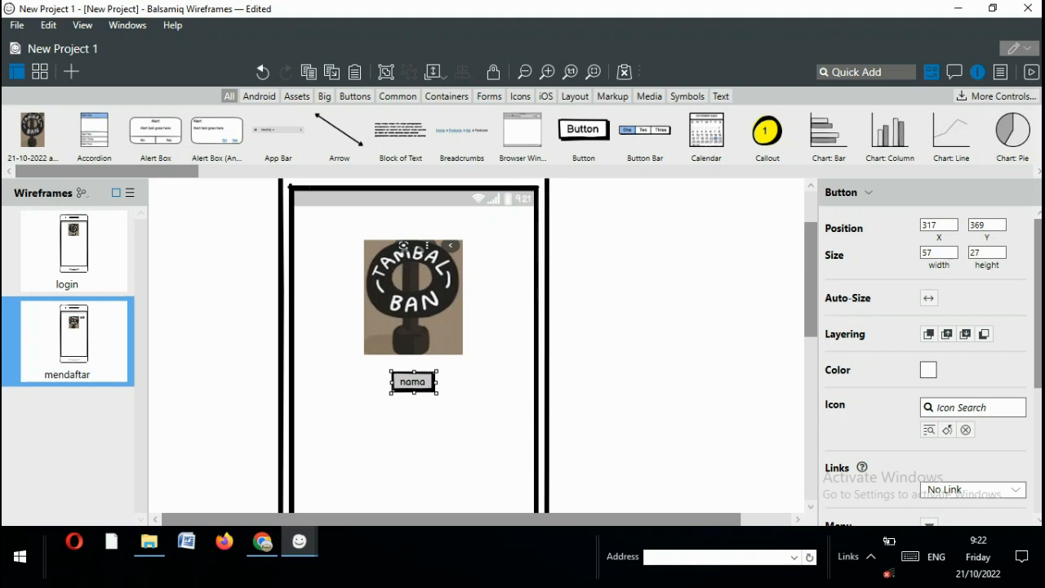
left_click_drag(481, 232, 385, 382)
Reposition the smartphone at about X 202, Y 78 and shift the nama button to about X 255, Y 370.
left_click(376, 433)
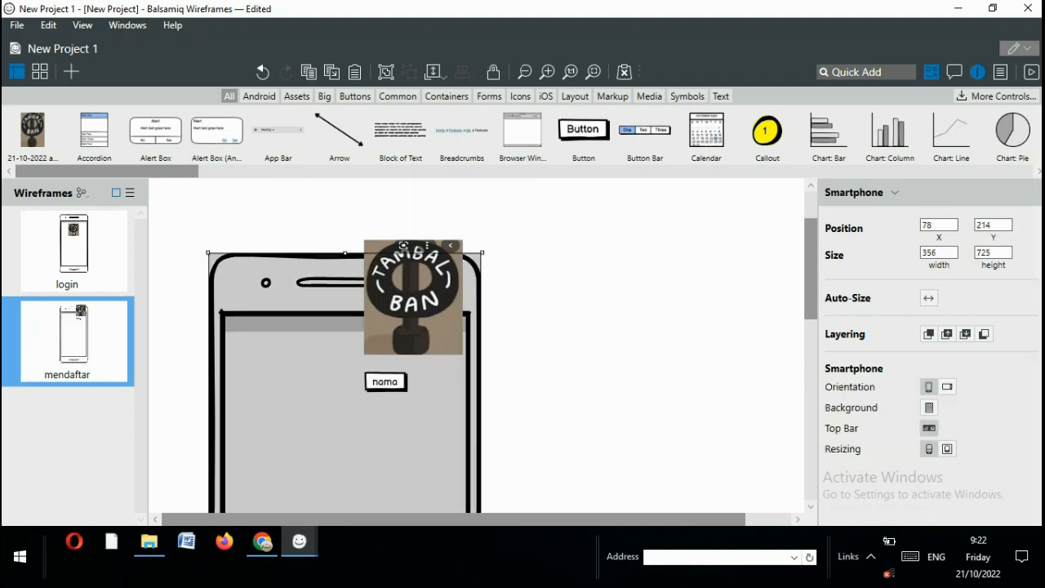
left_click_drag(375, 432, 472, 327)
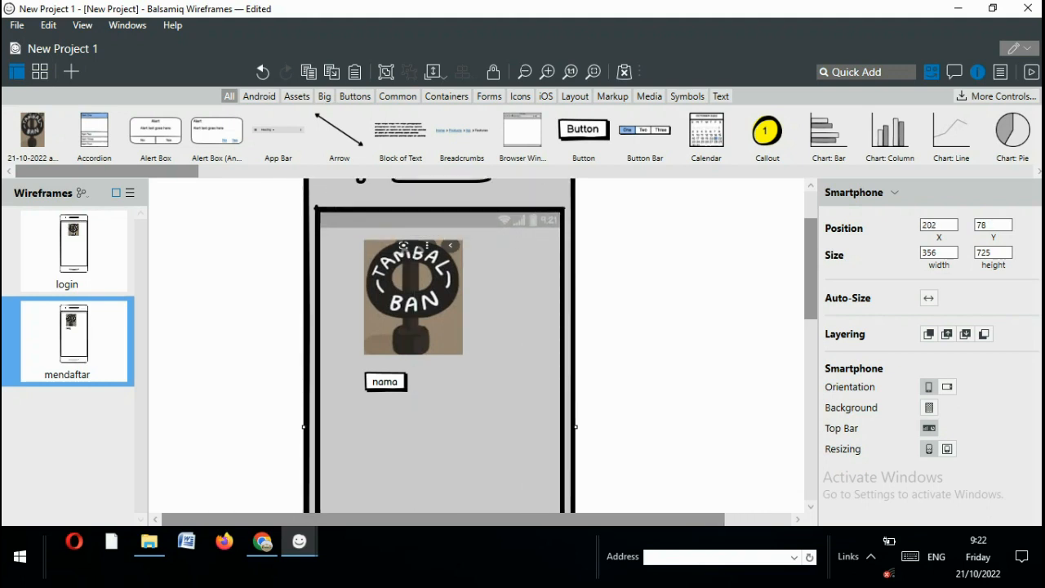
left_click_drag(386, 382, 365, 382)
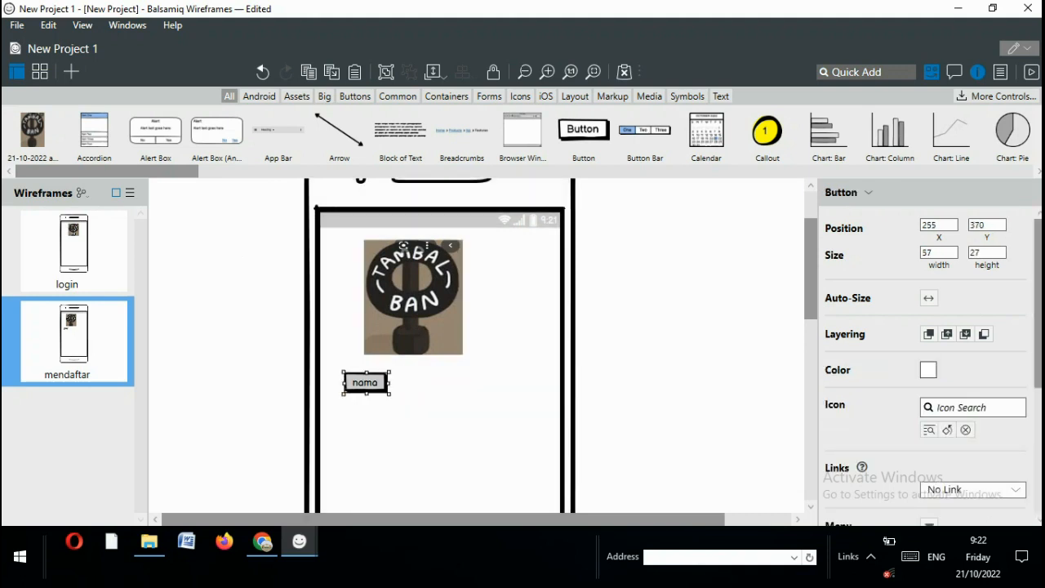
Duplicate the nama button, place the copy below it at about X 255, Y 407, and label the copy email.
key("ctrl+d")
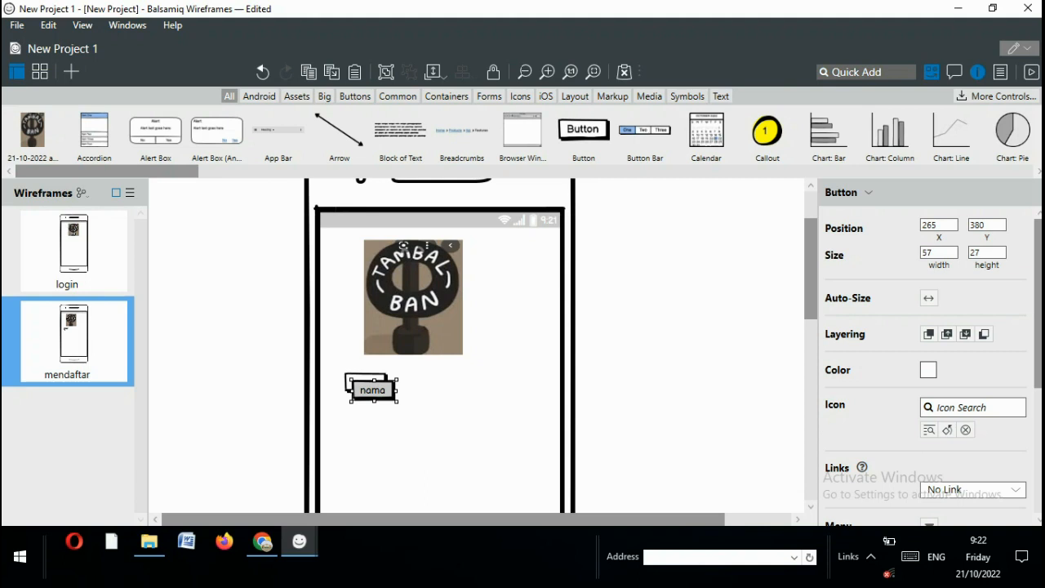
left_click_drag(372, 389, 365, 410)
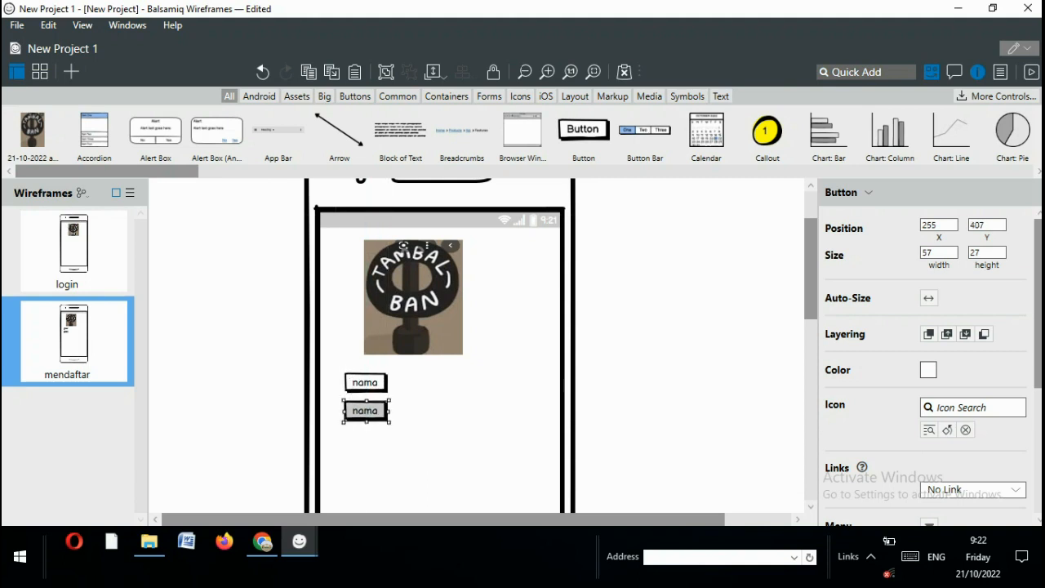
key("Return")
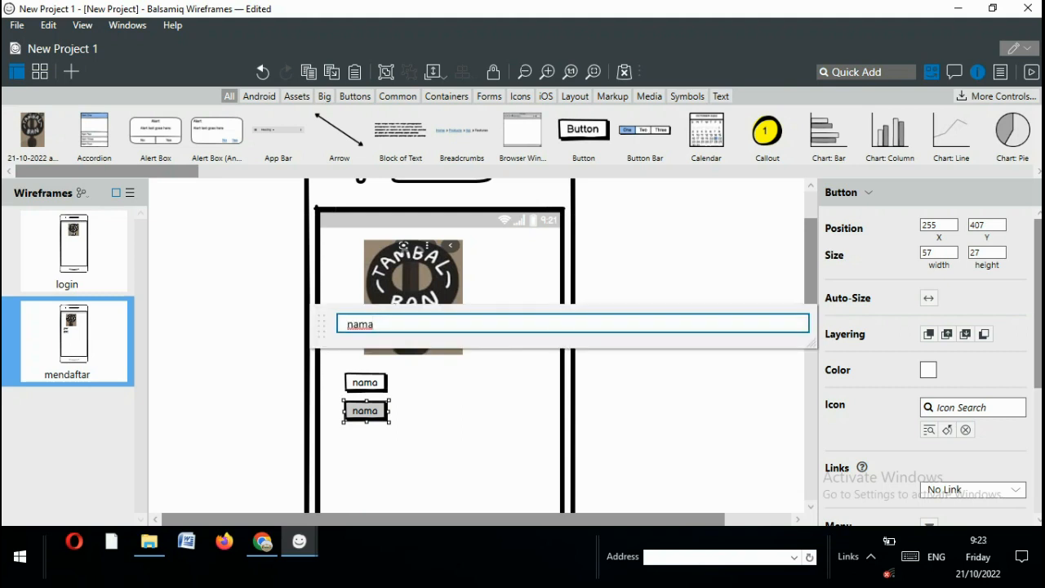
key("BackSpace")
key("BackSpace")
key("BackSpace")
key("BackSpace")
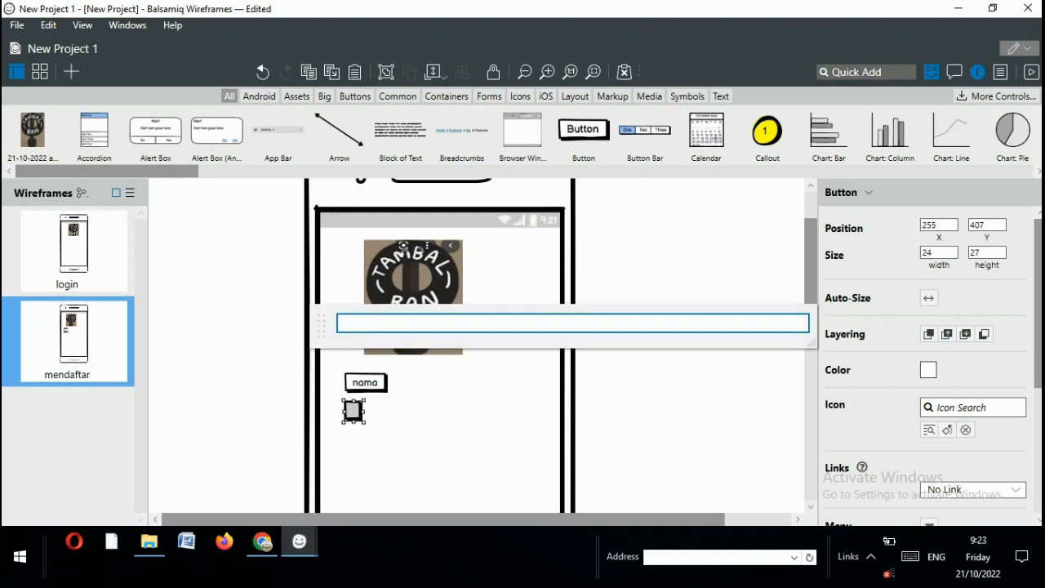
type("email")
key("Return")
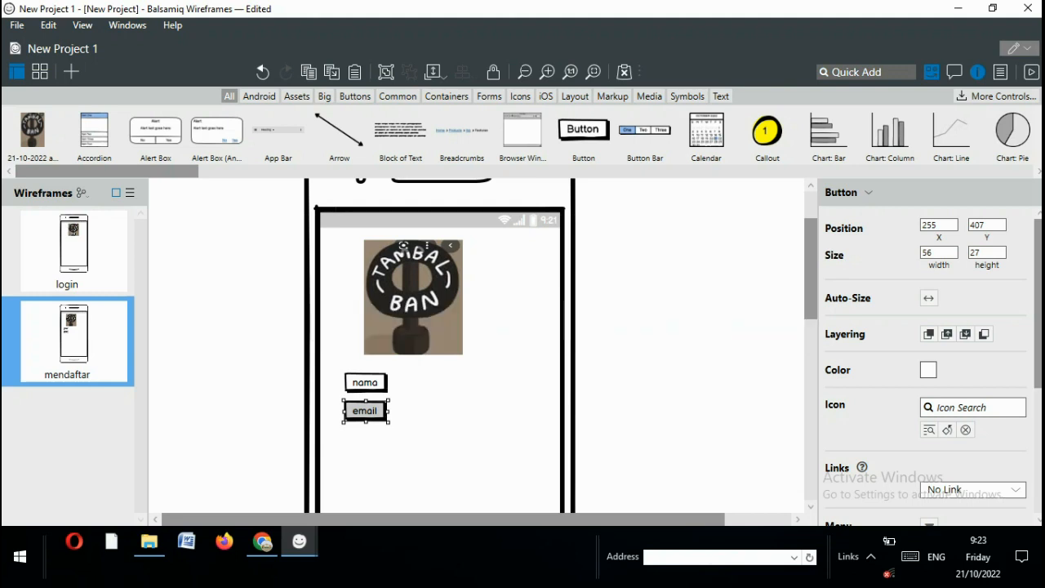
Nudge the email button slightly right to X 257, keeping it at Y 407.
left_click(433, 417)
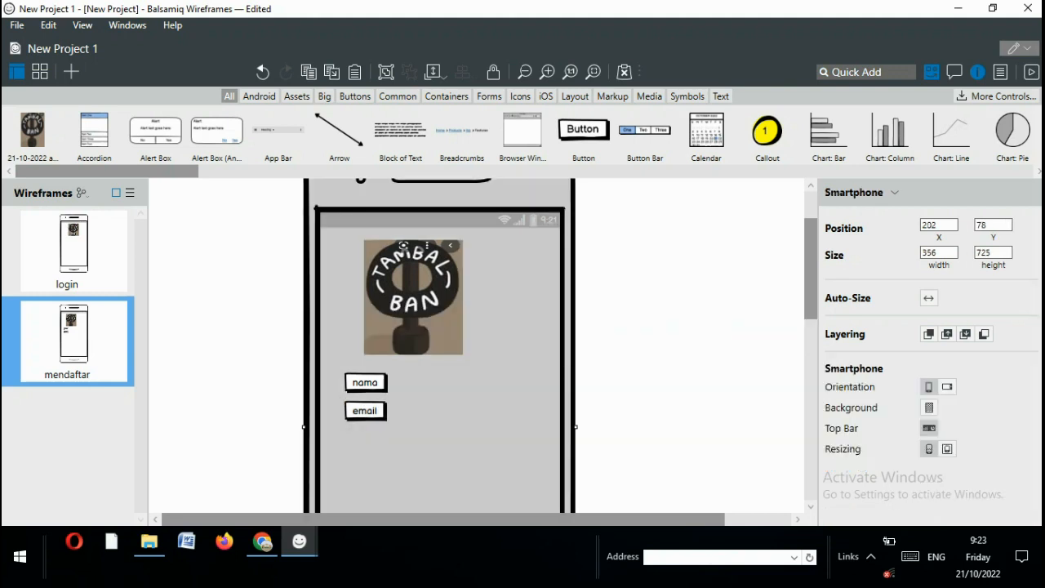
left_click(365, 411)
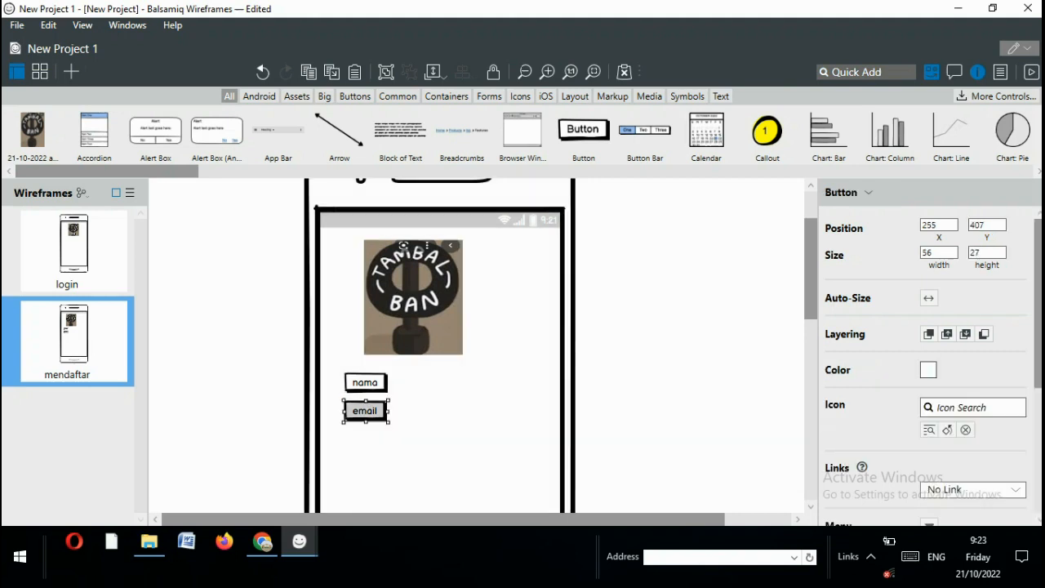
key("Right")
key("Right")
left_click(433, 428)
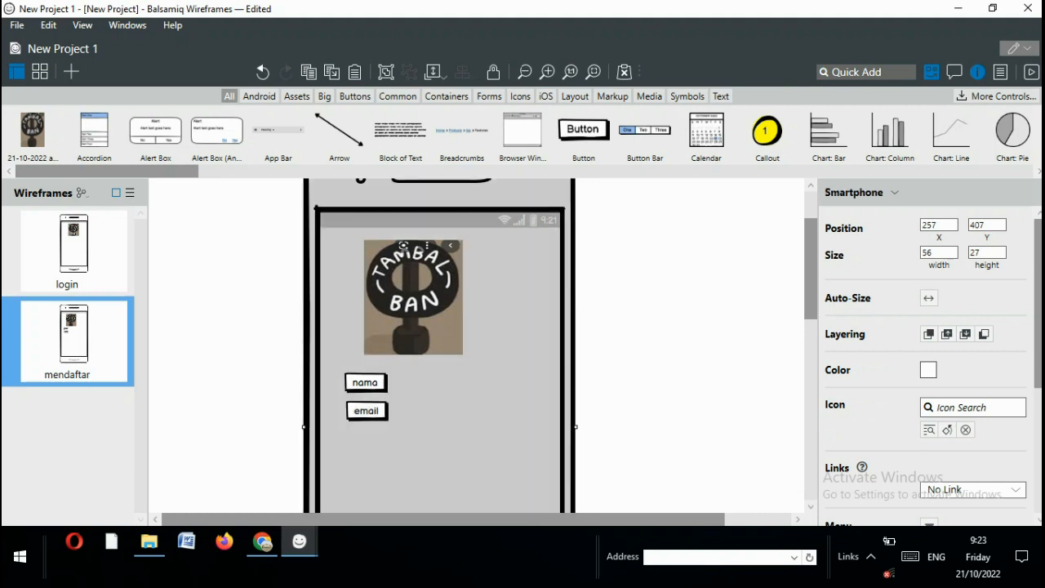
Paste a copy of the email button below the original at about X 257, Y 450.
left_click(367, 410)
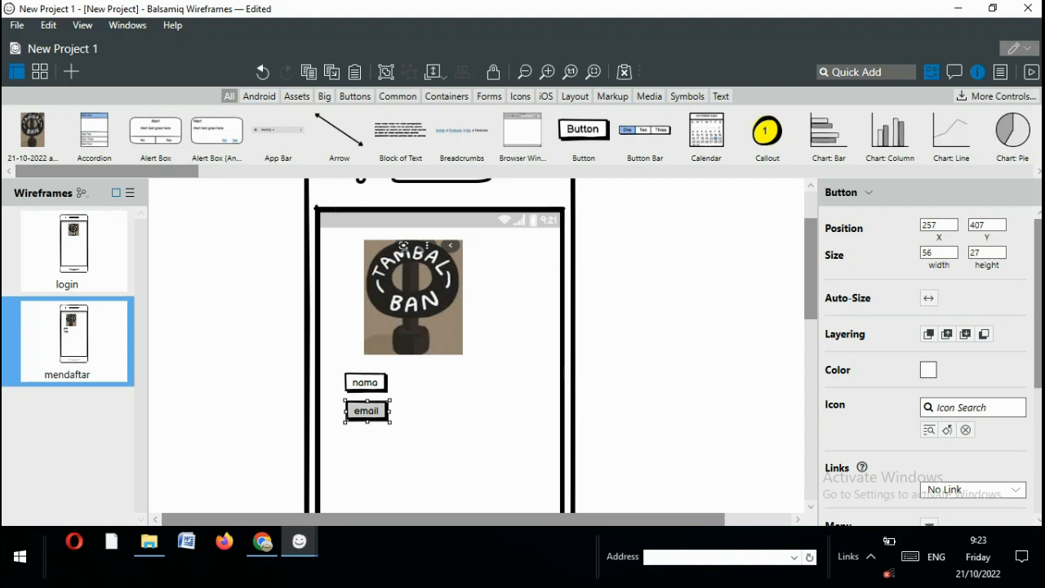
key("ctrl+v")
left_click_drag(374, 418, 367, 444)
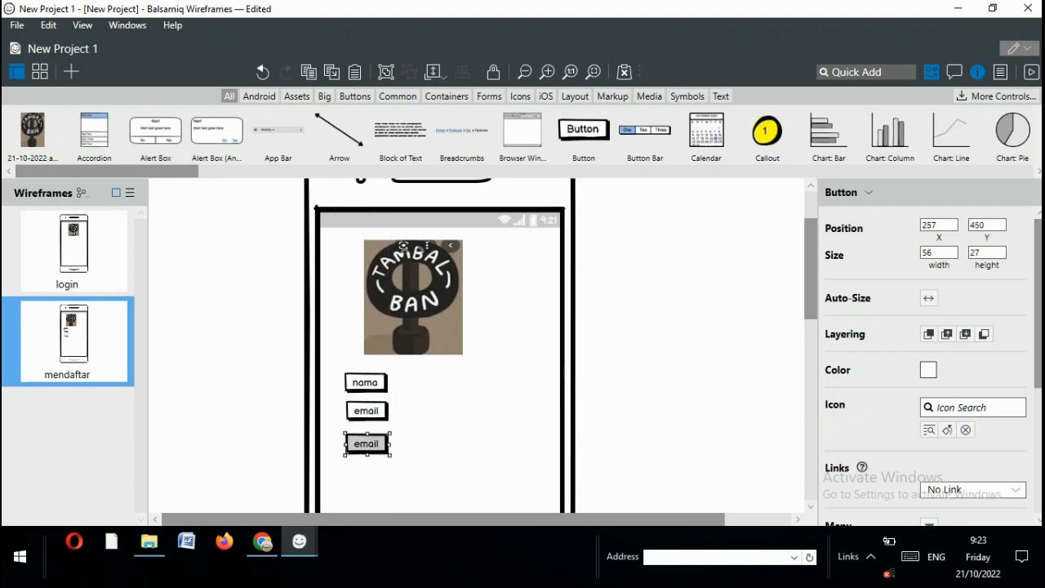
Relabel the lower email button as jenis kendaraan.
key("Return")
left_click(376, 324)
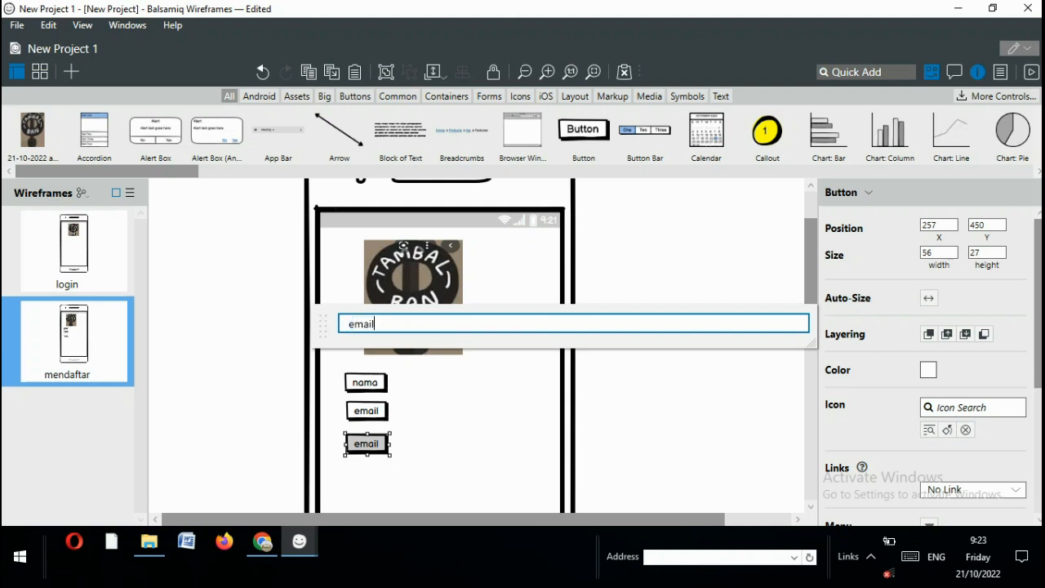
key("BackSpace")
key("BackSpace")
key("BackSpace")
key("BackSpace")
key("BackSpace")
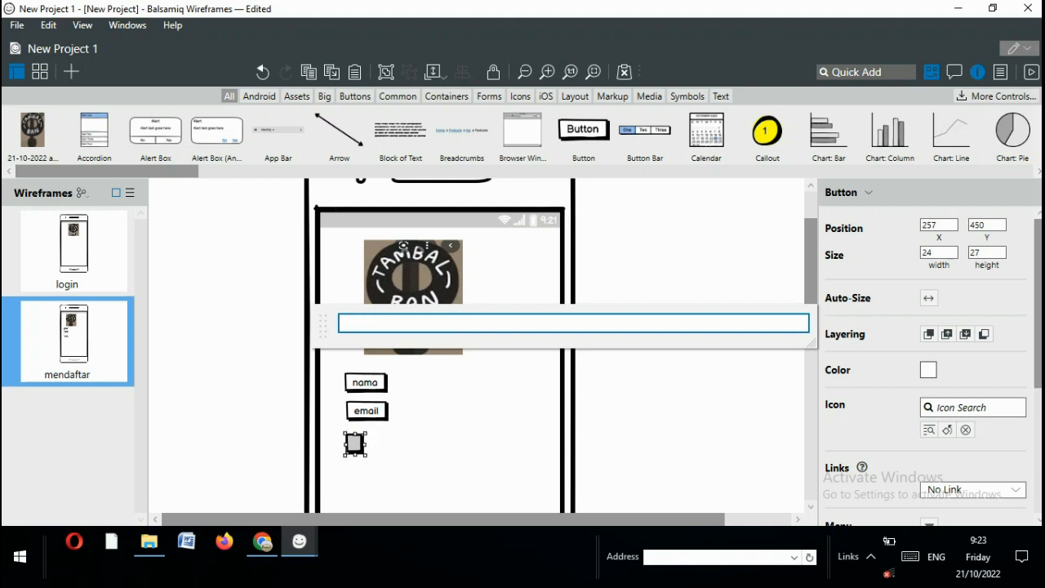
type("jenis k")
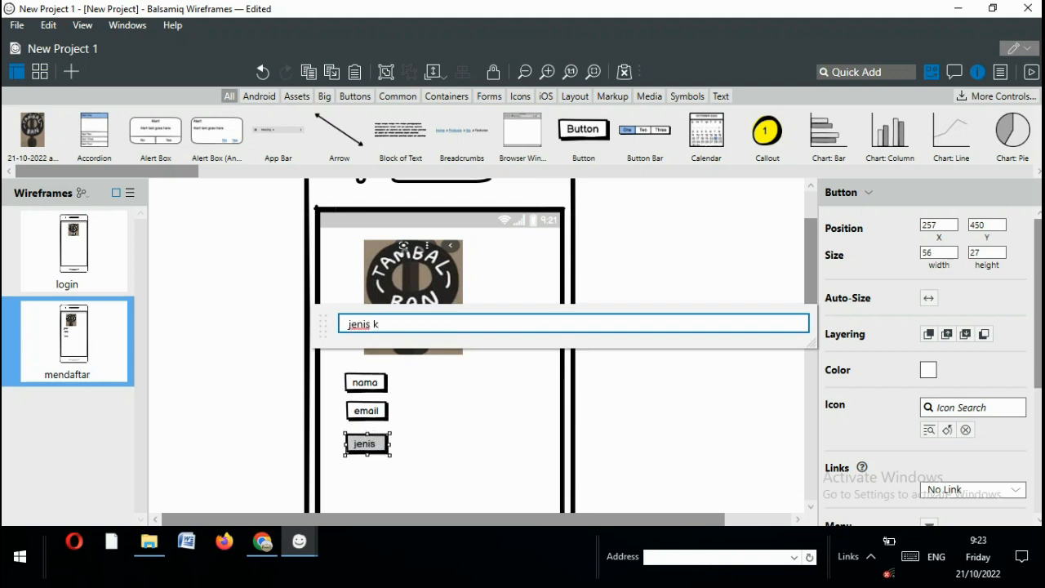
type("enda")
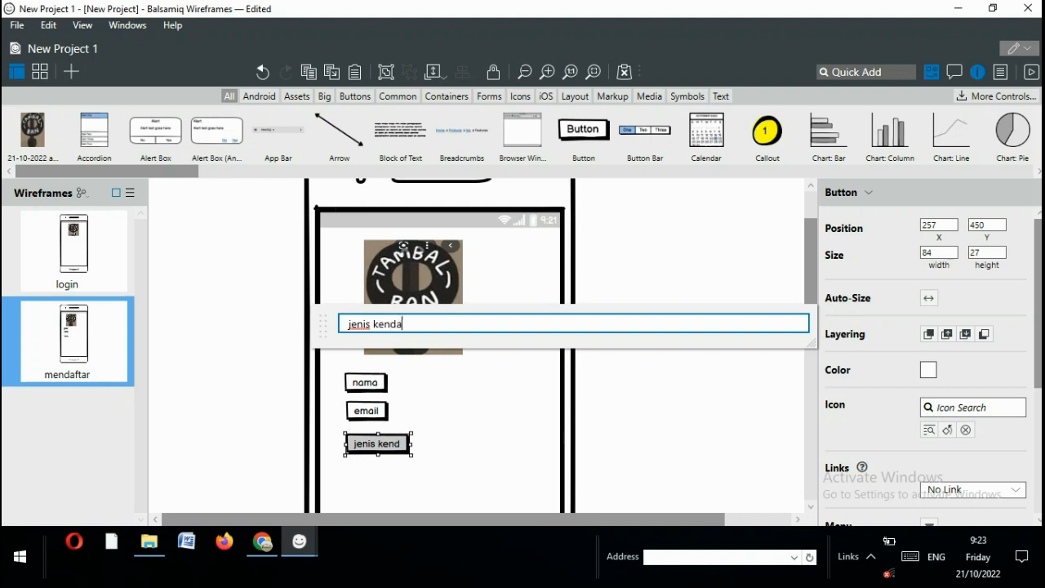
type("raan")
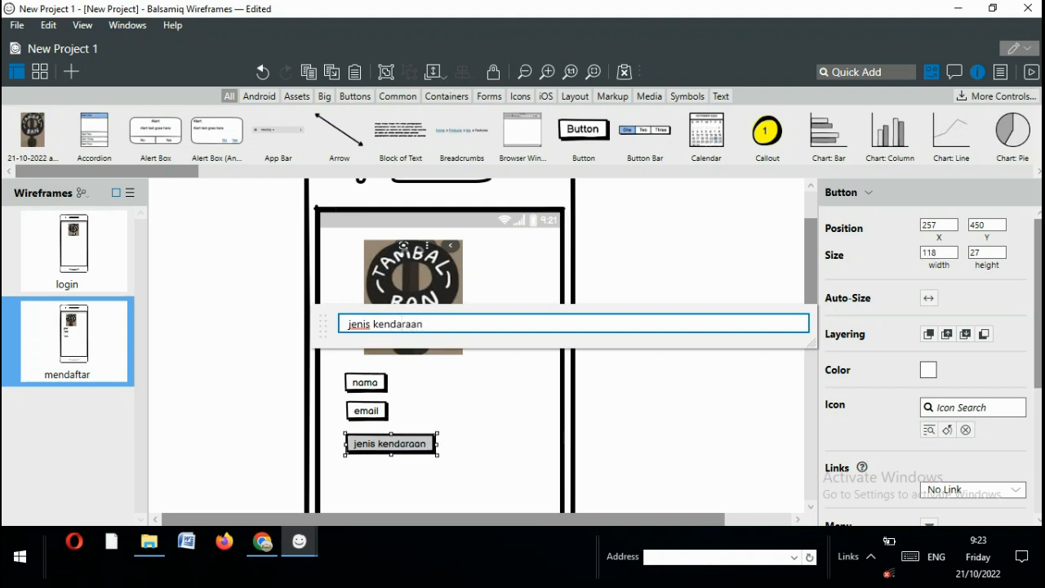
key("Return")
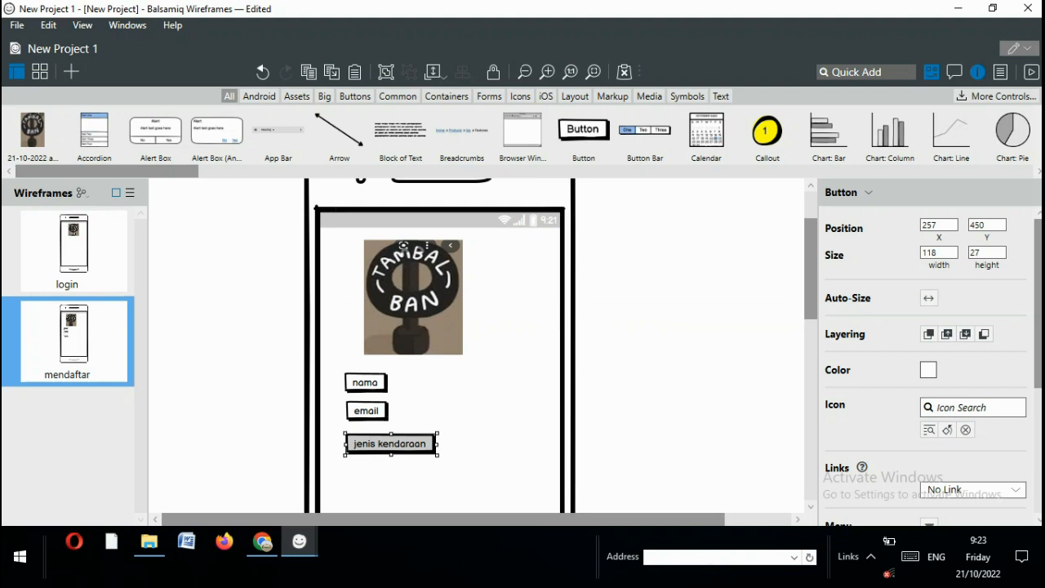
Place another copy of the email button below the jenis kendaraan button at about X 329, Y 487.
left_click(490, 422)
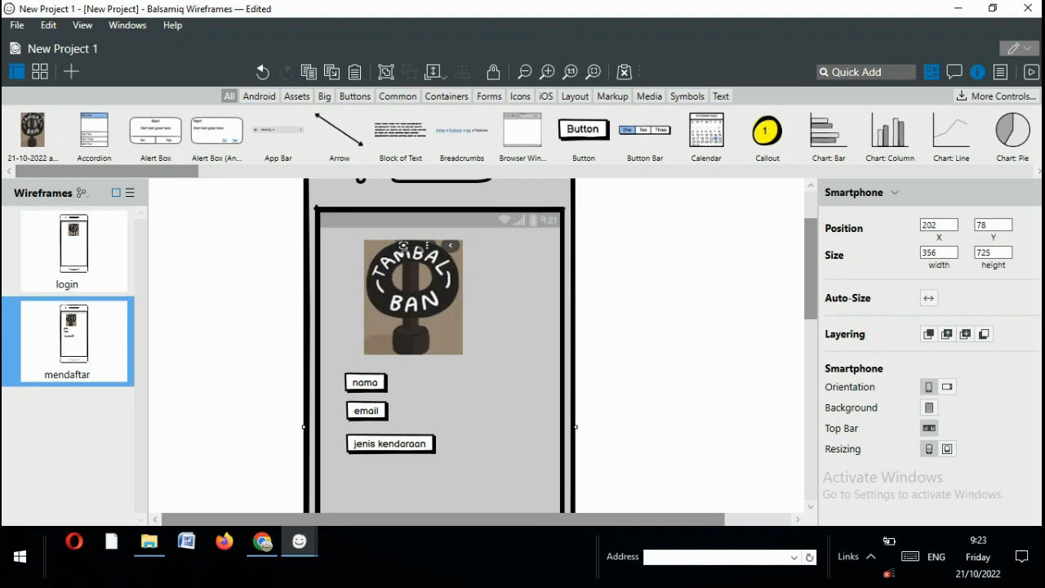
left_click(366, 410)
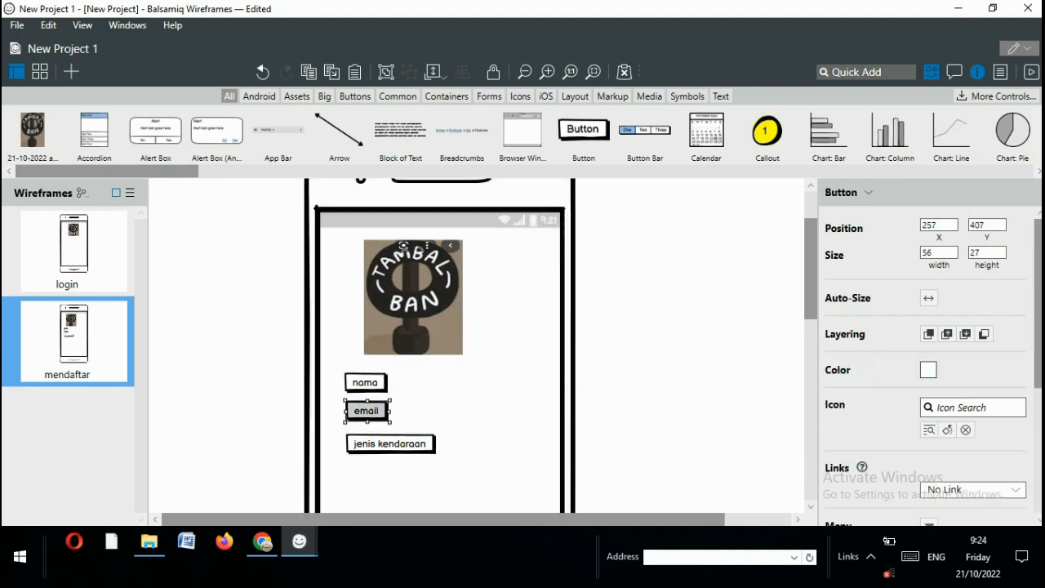
left_click_drag(366, 411, 423, 472)
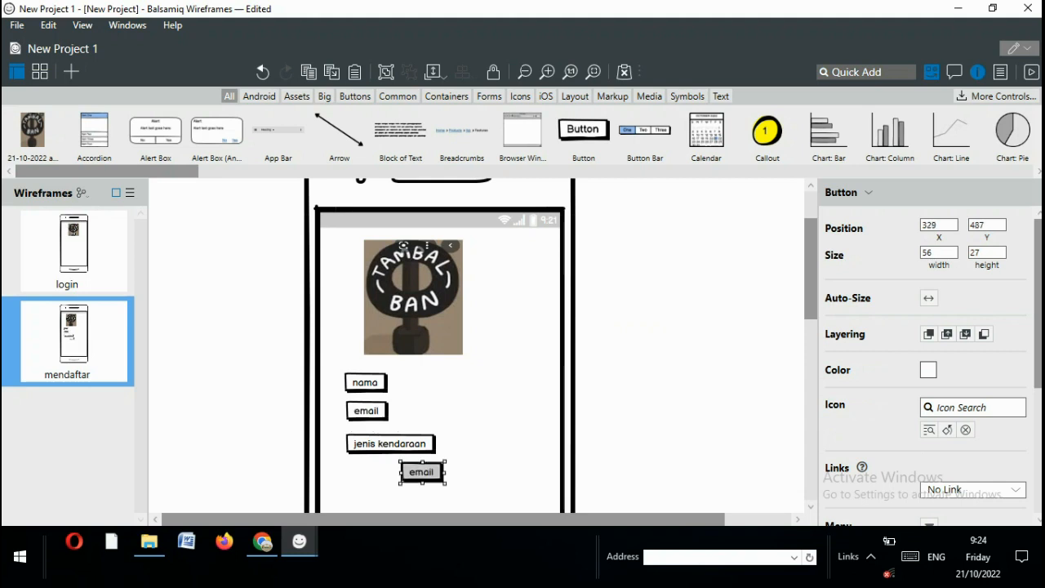
right_click(416, 469)
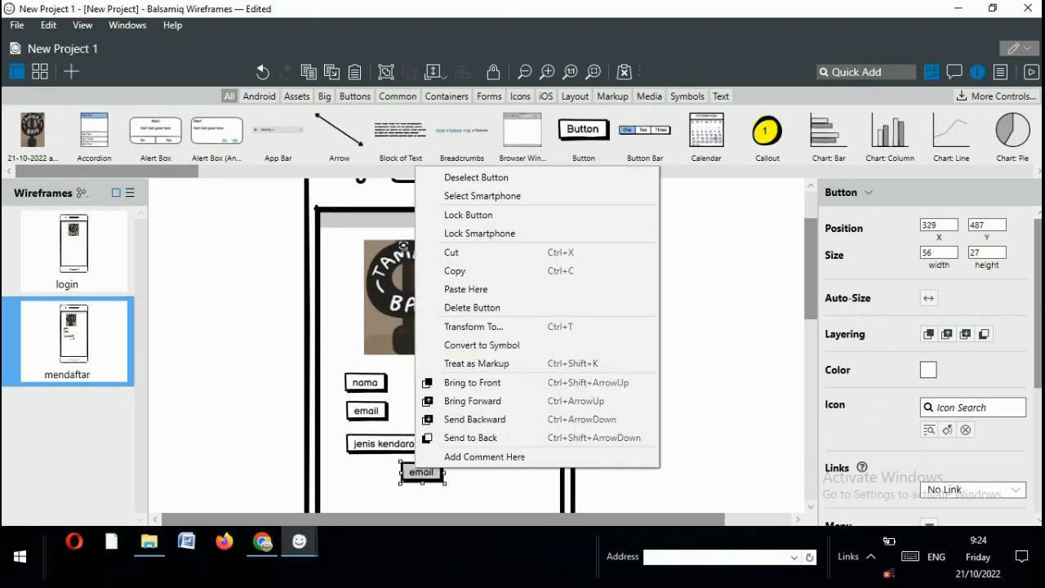
key("Escape")
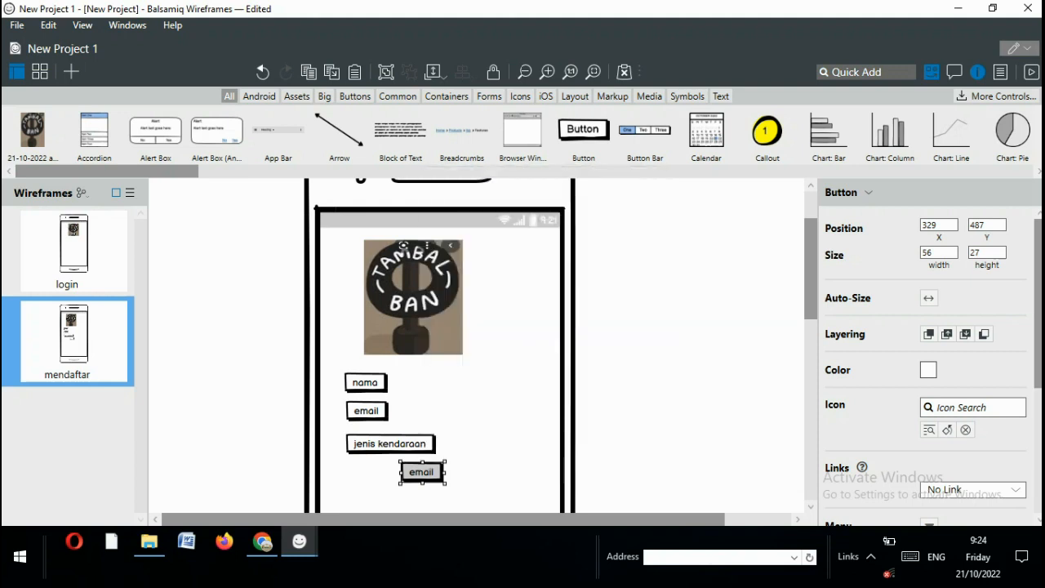
left_click(485, 443)
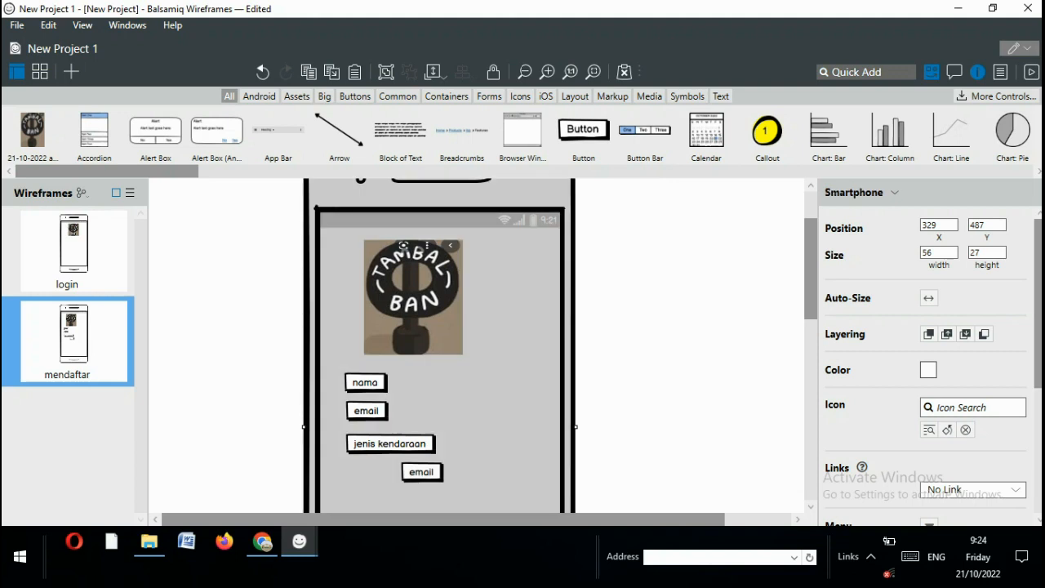
Relabel the email button below jenis kendaraan as daftar.
left_click(422, 472)
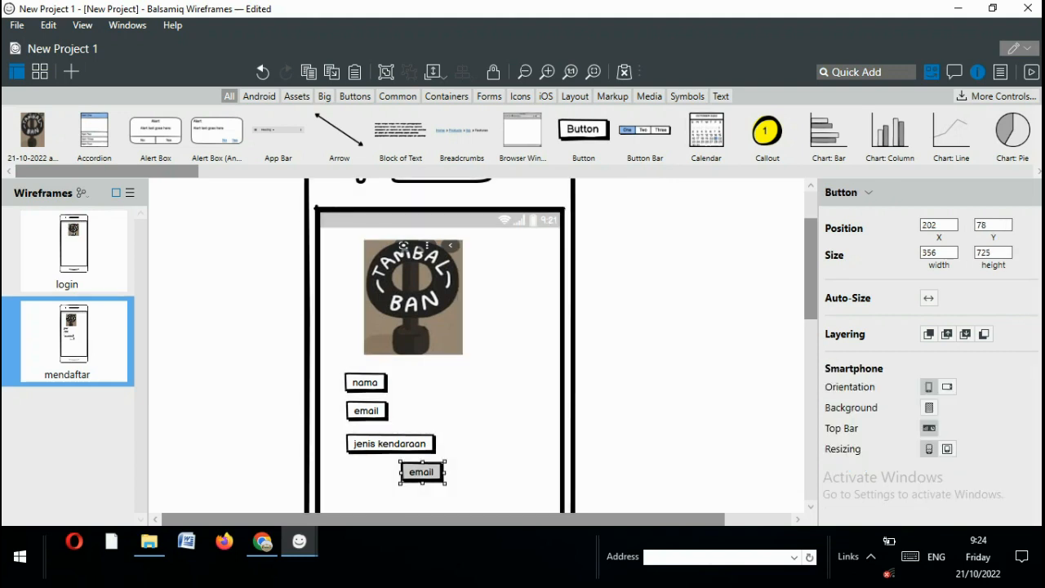
key("Return")
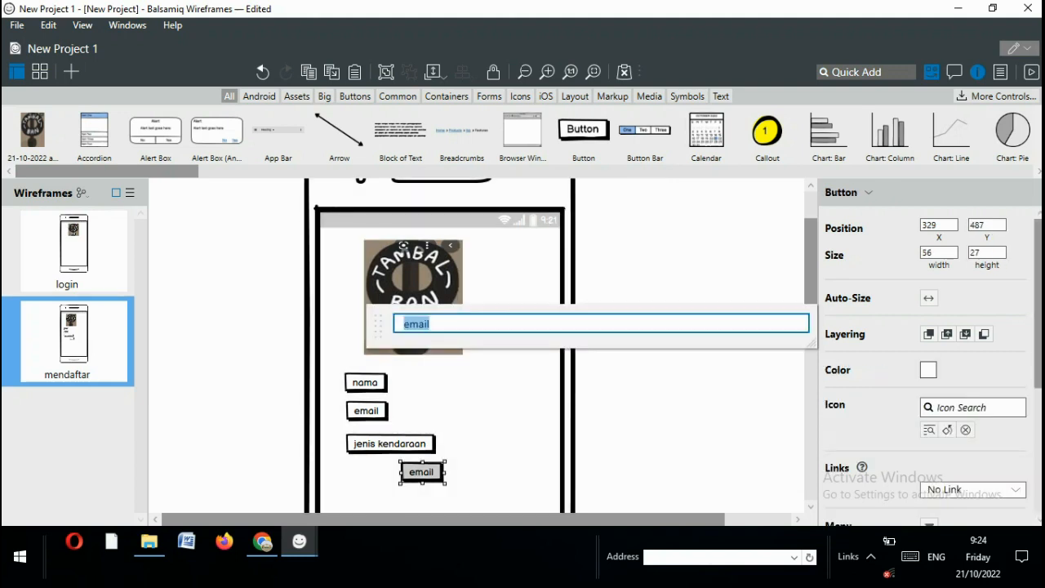
type("da")
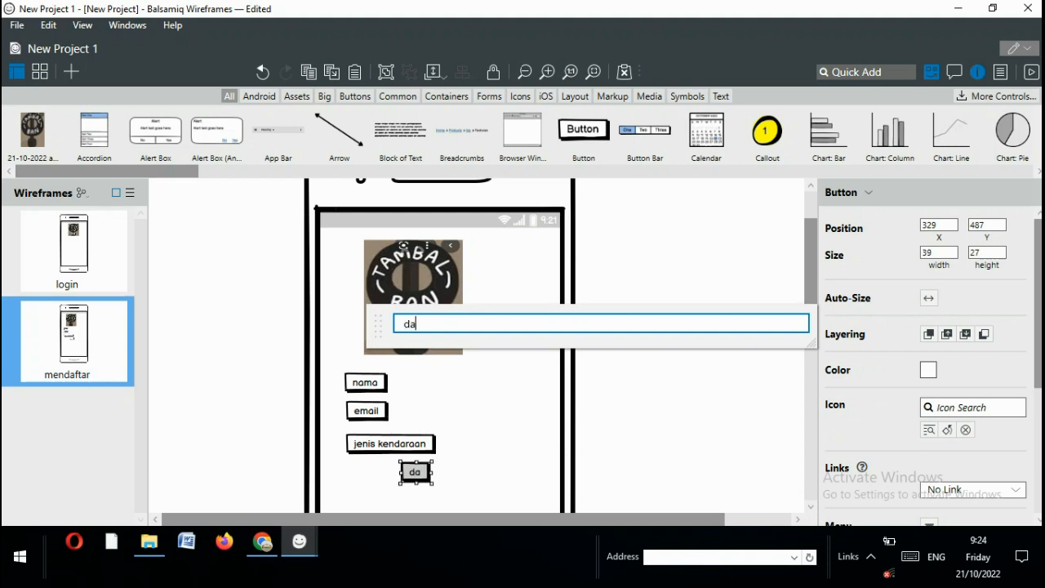
type("ftar")
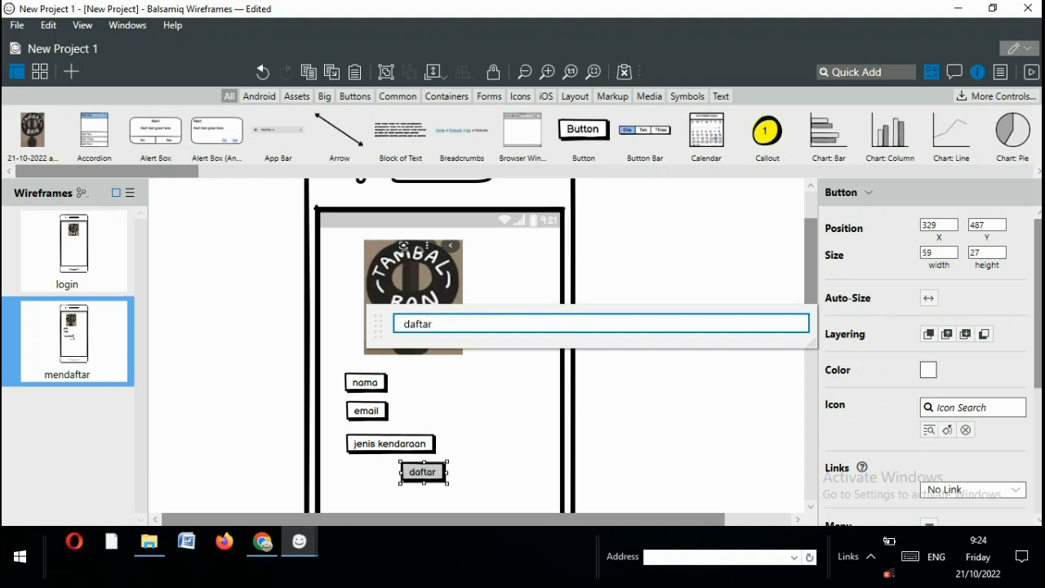
left_click(498, 417)
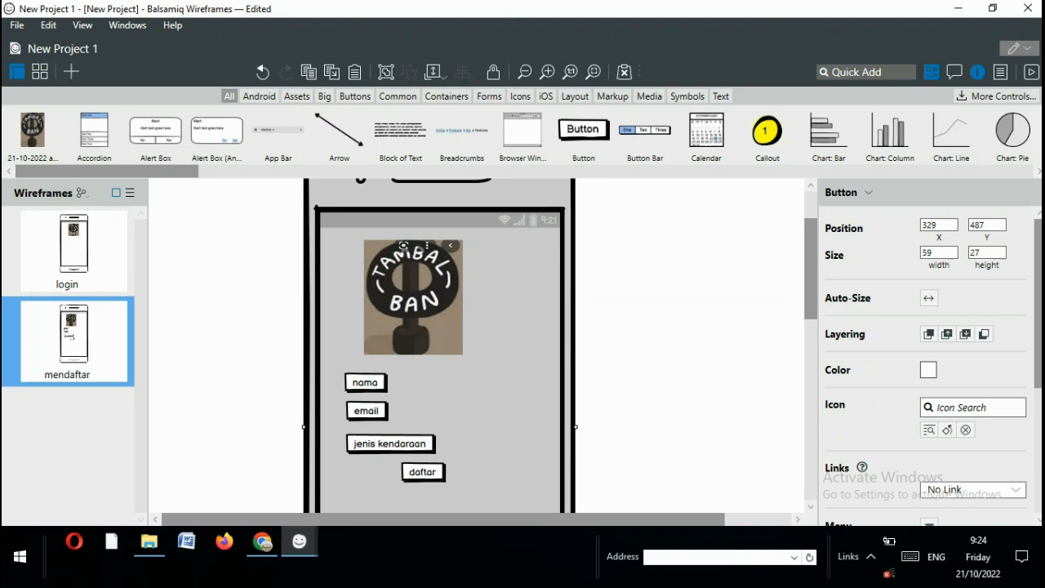
Add a new blank wireframe to the project and paste a copy of the mendaftar wireframe after it.
left_click(423, 472)
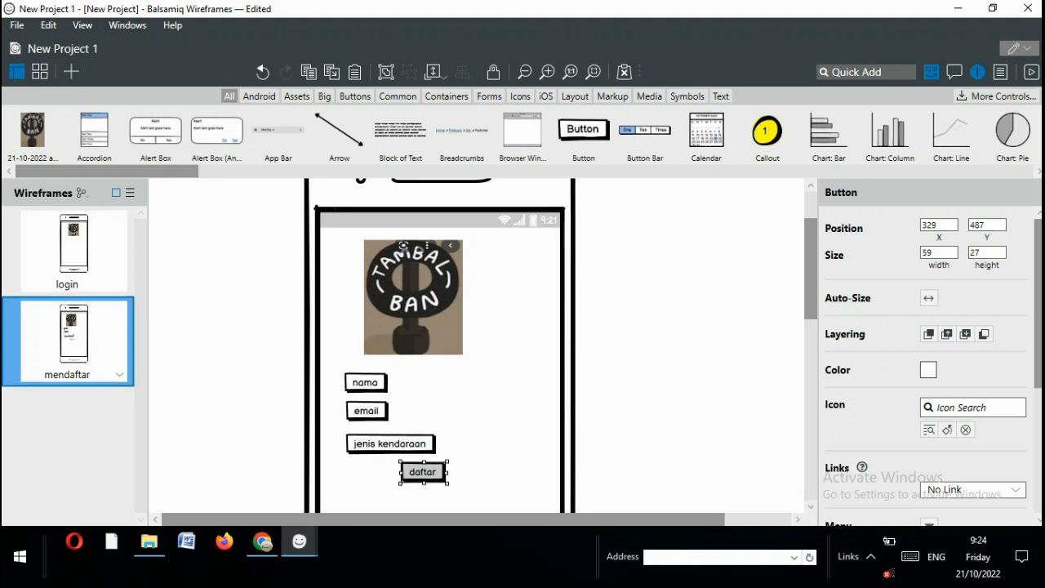
key("Escape")
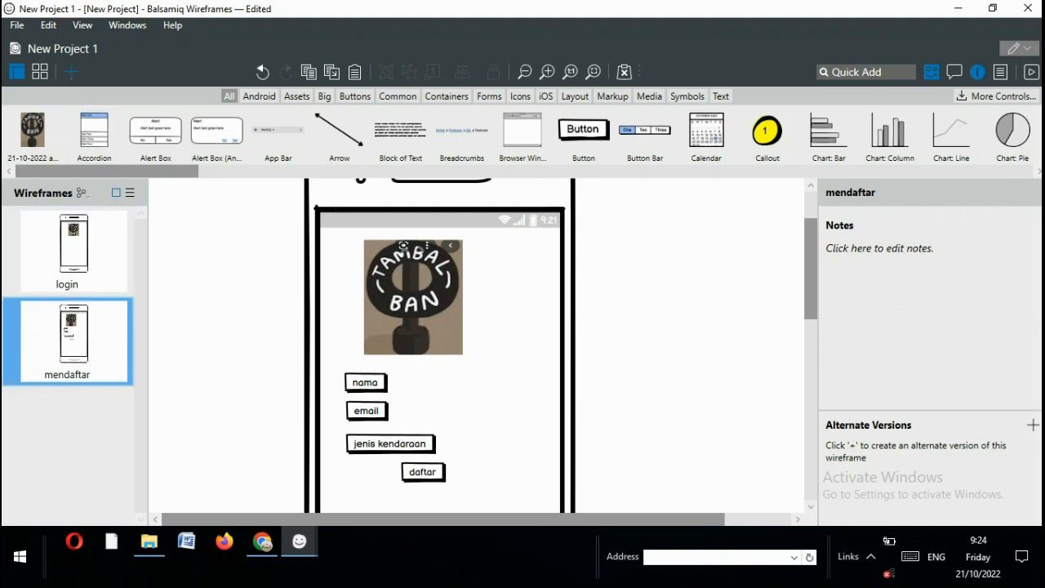
left_click(71, 72)
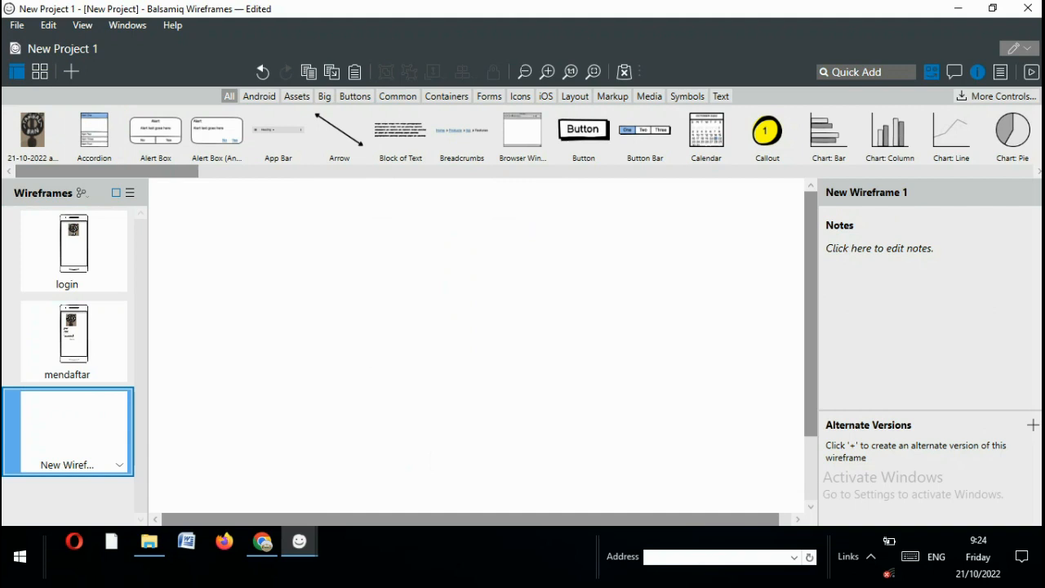
key("ctrl+v")
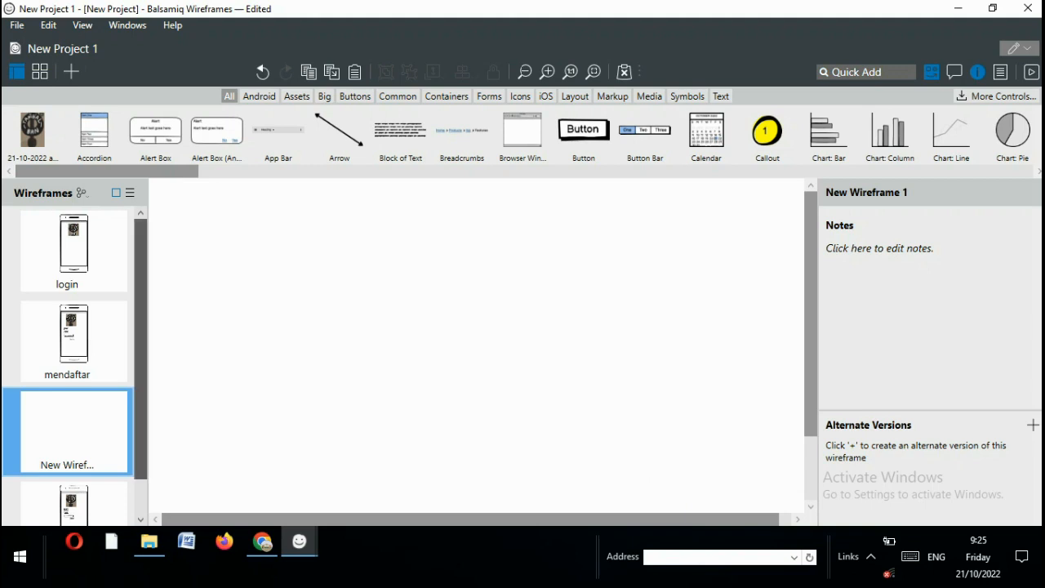
scroll(73, 384, "down", 1)
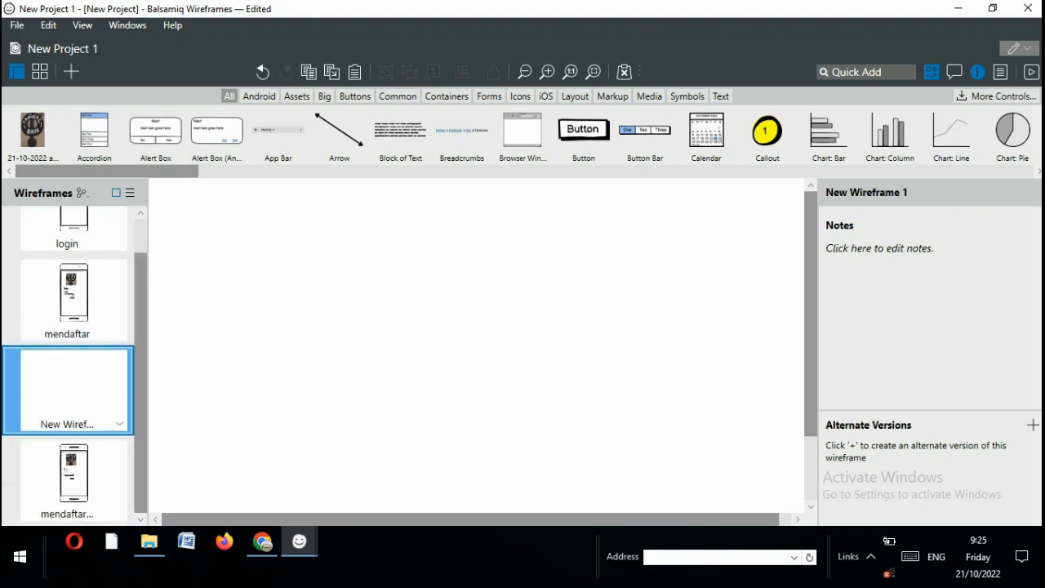
Cut the blank New Wireframe 1 from the project and reopen the original mendaftar wireframe.
right_click(96, 379)
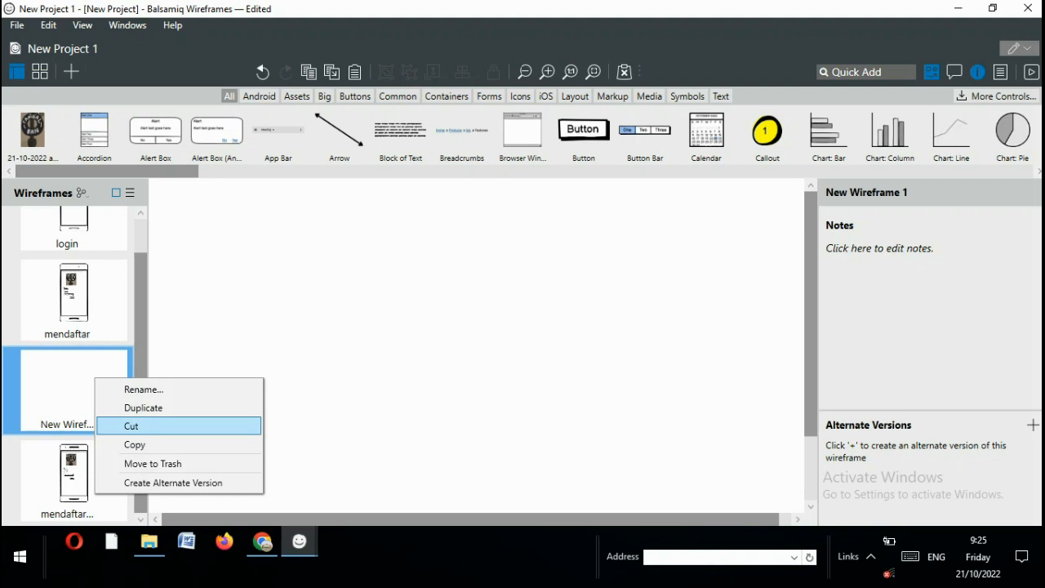
left_click(163, 425)
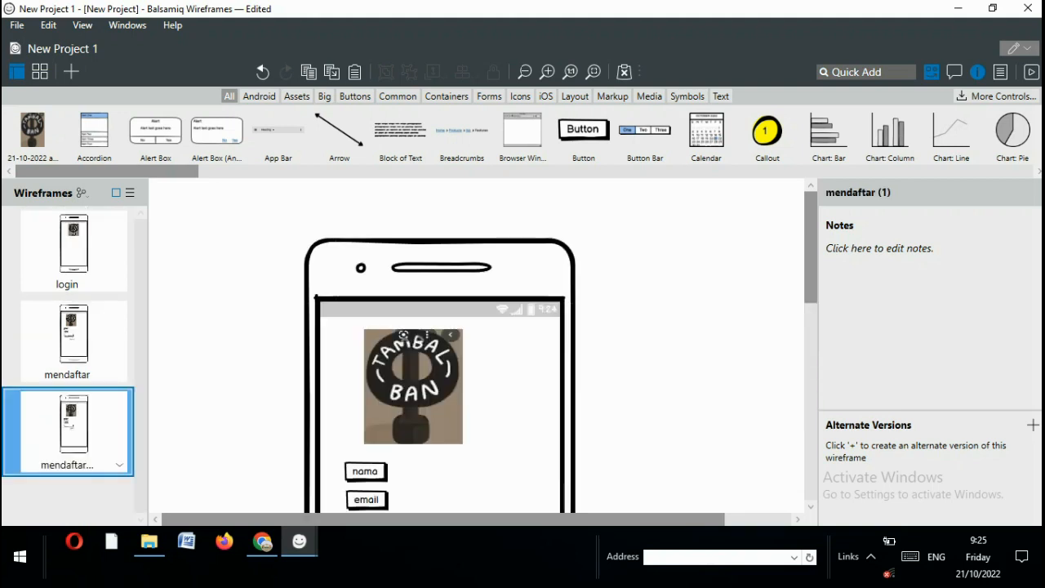
left_click(74, 341)
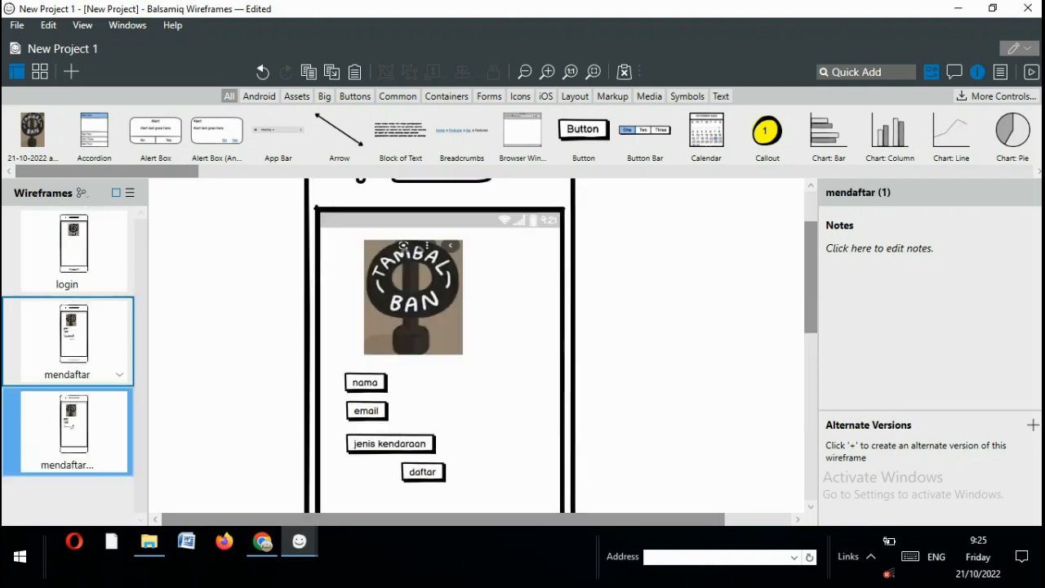
Delete the jenis kendaraan and daftar buttons from the mendaftar (1) wireframe.
left_click(73, 429)
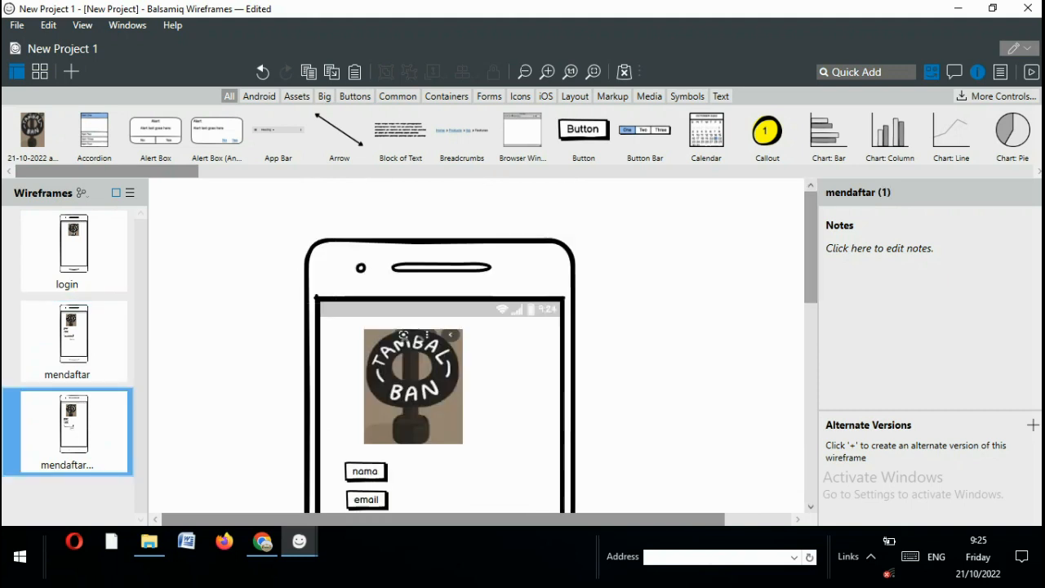
scroll(478, 343, "down", 3)
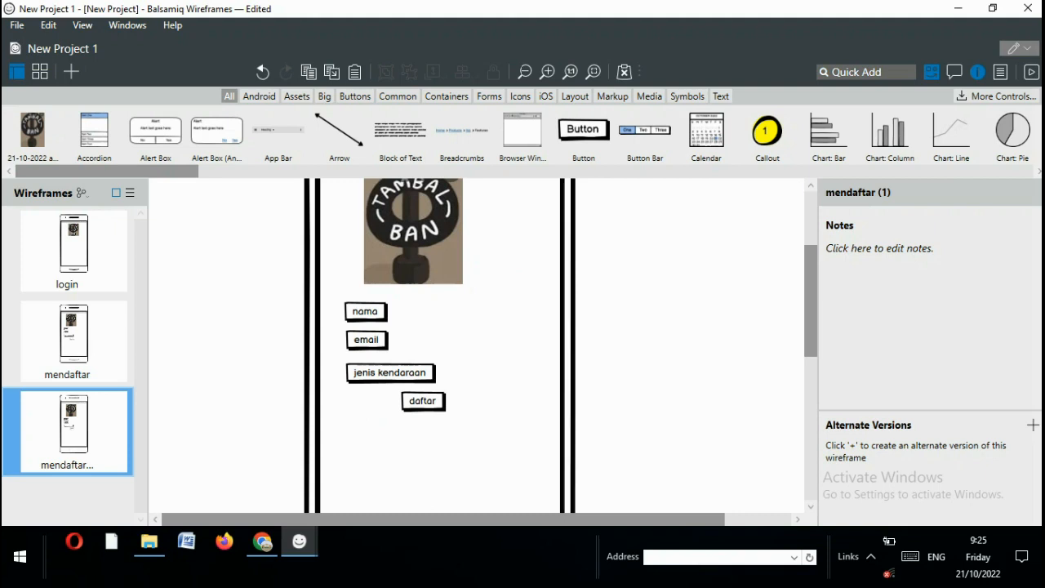
left_click(391, 373)
key("Delete")
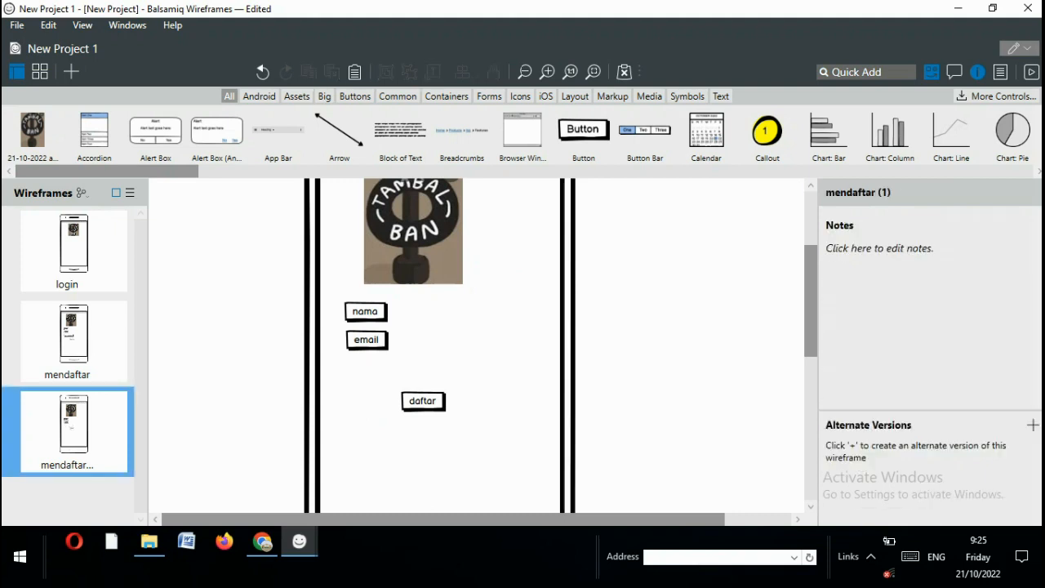
left_click(423, 400)
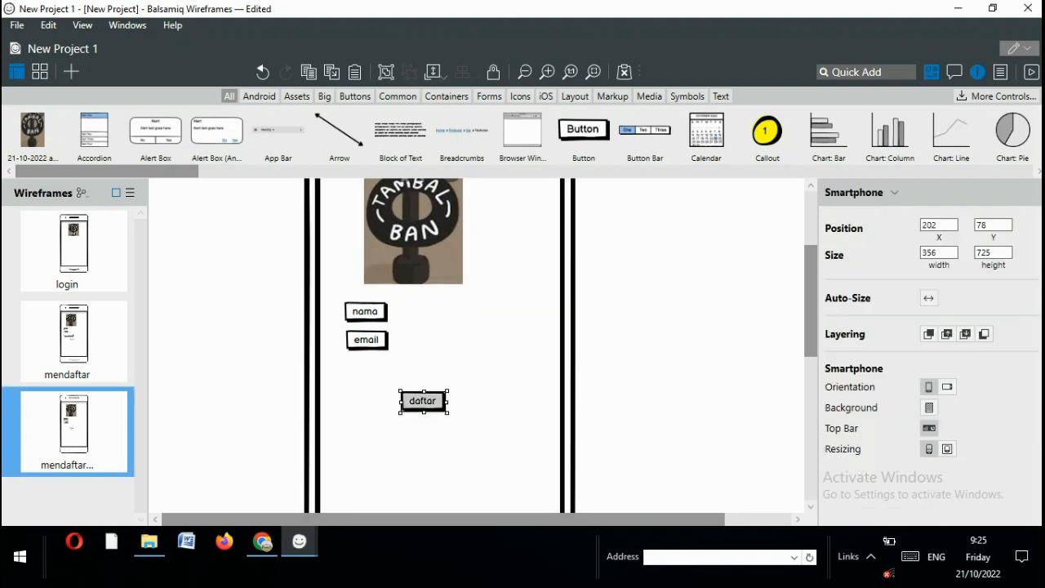
key("Delete")
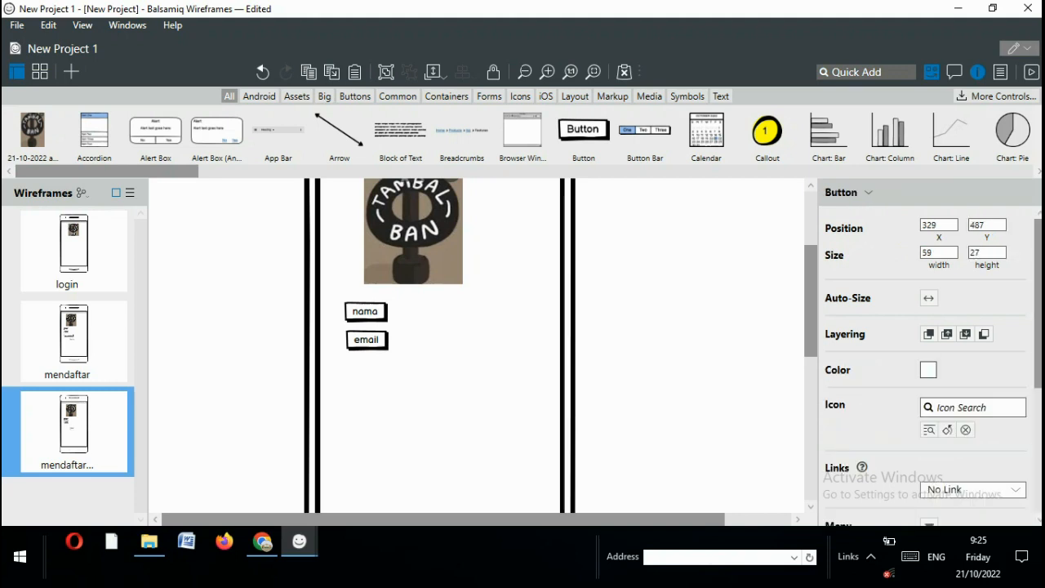
Relabel the nama button below the logo image as paswed in the mendaftar (1) wireframe.
left_click(366, 312)
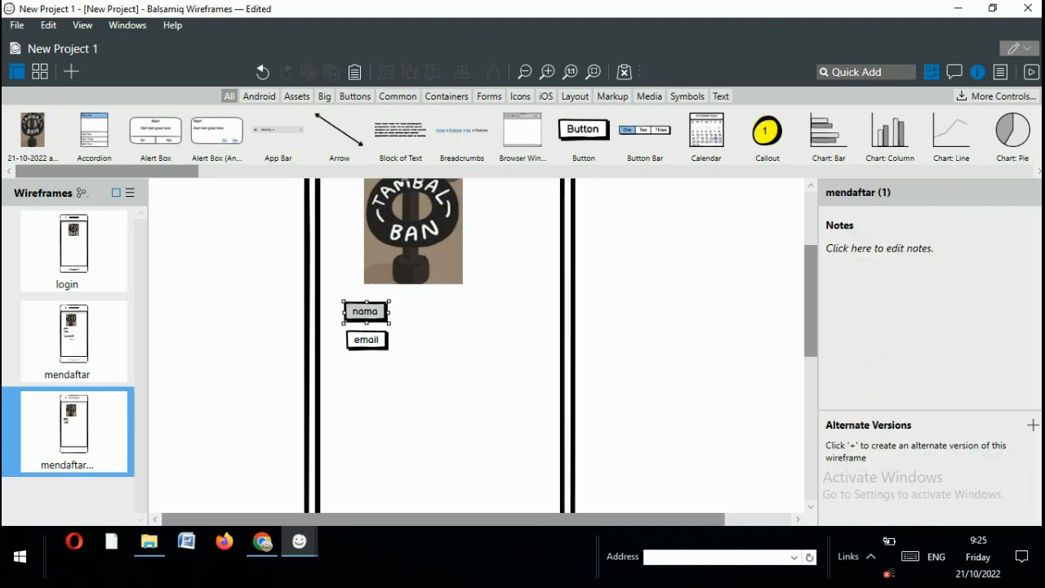
key("Return")
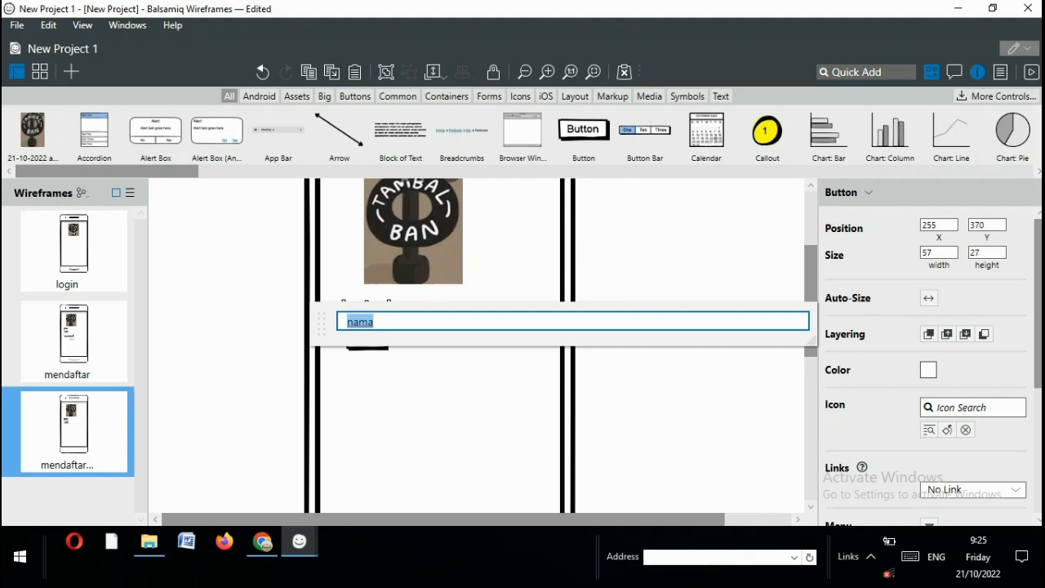
type("paswed")
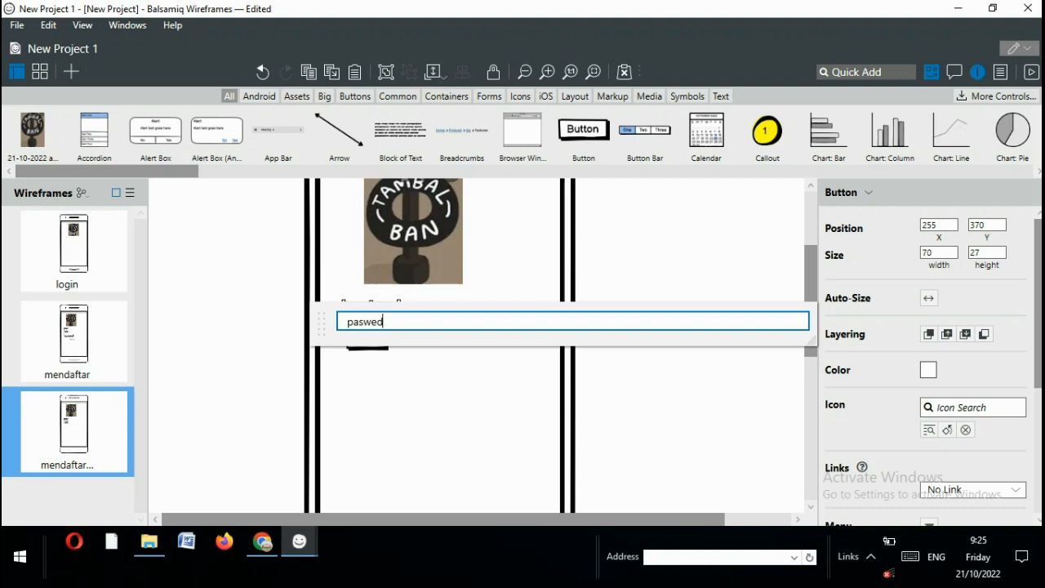
key("Return")
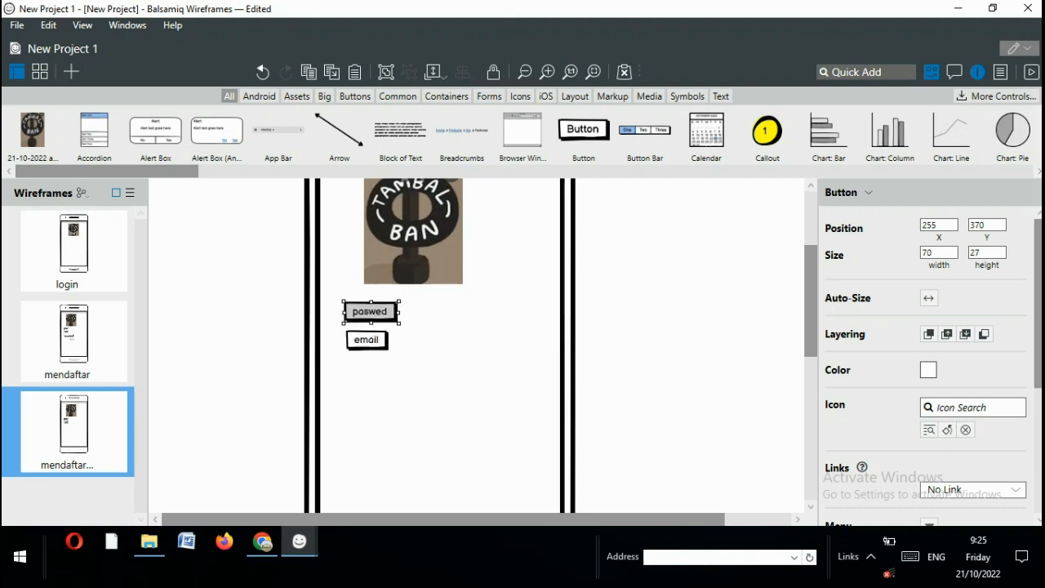
left_click(425, 360)
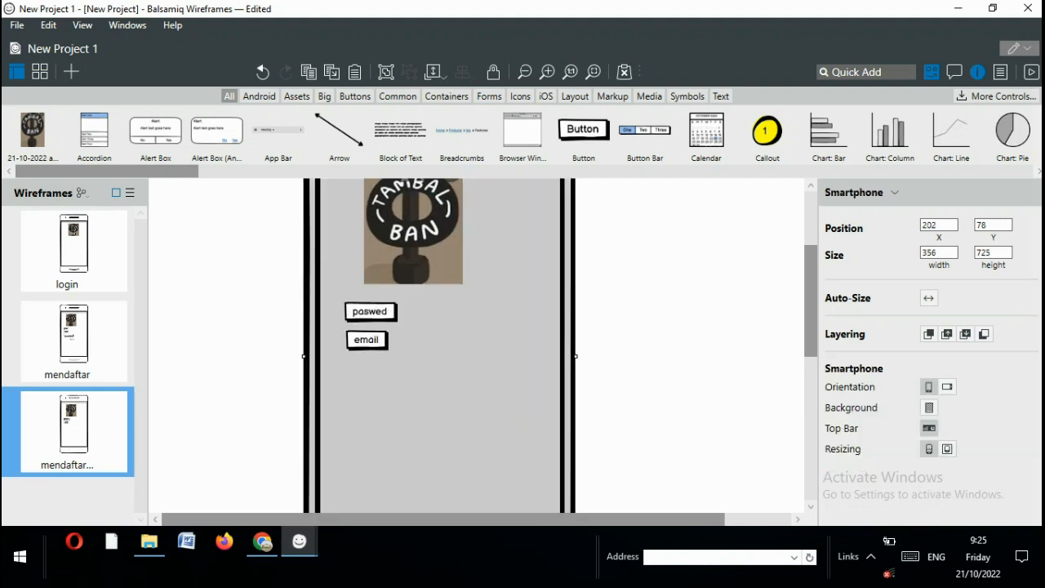
Relabel the email button below paswed as use name.
left_click(367, 340)
key("Return")
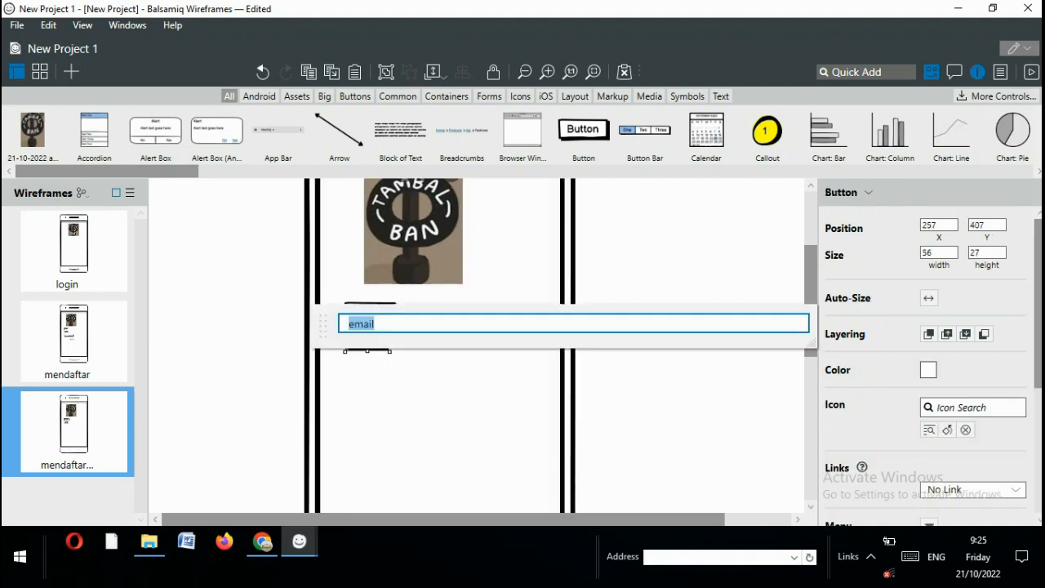
type("use nama")
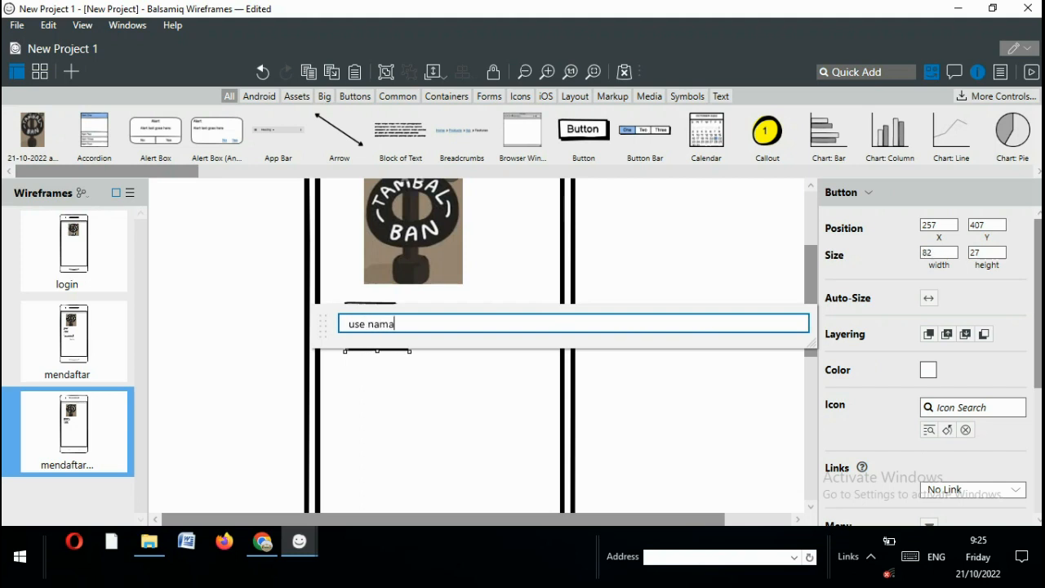
key("BackSpace")
type("e")
key("Return")
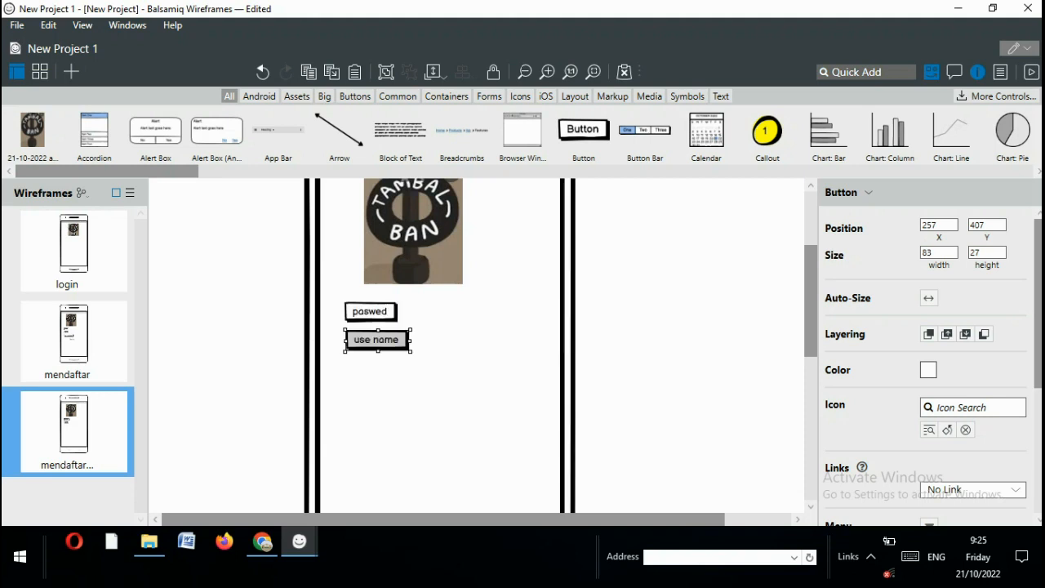
left_click(441, 392)
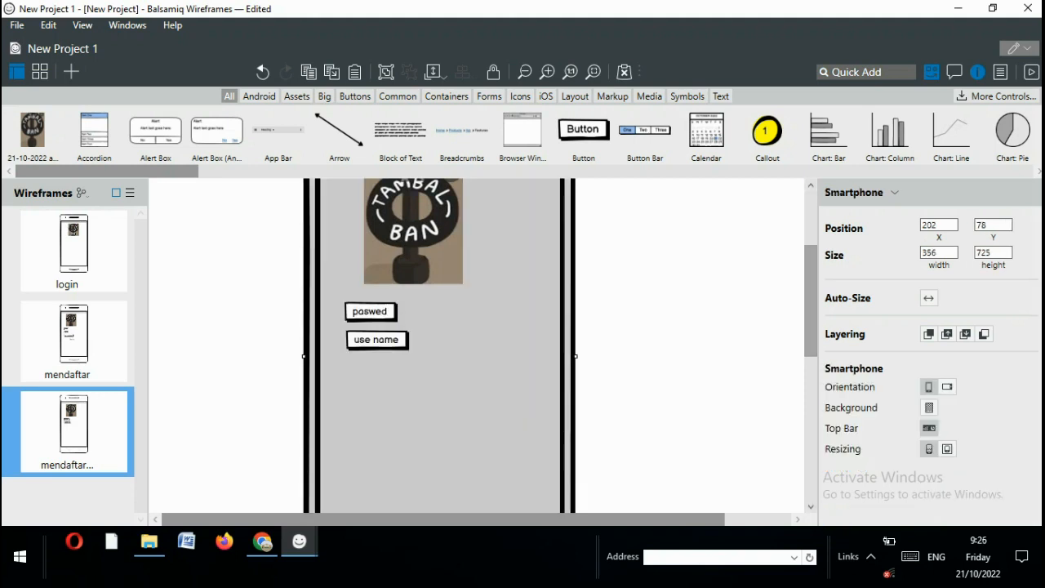
scroll(441, 343, "up", 1)
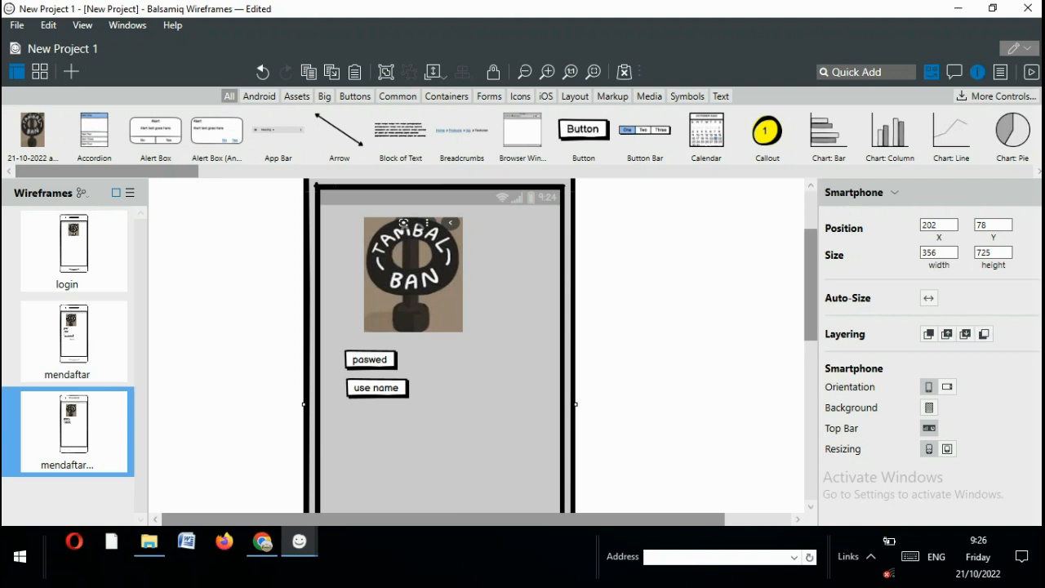
left_click_drag(811, 303, 811, 278)
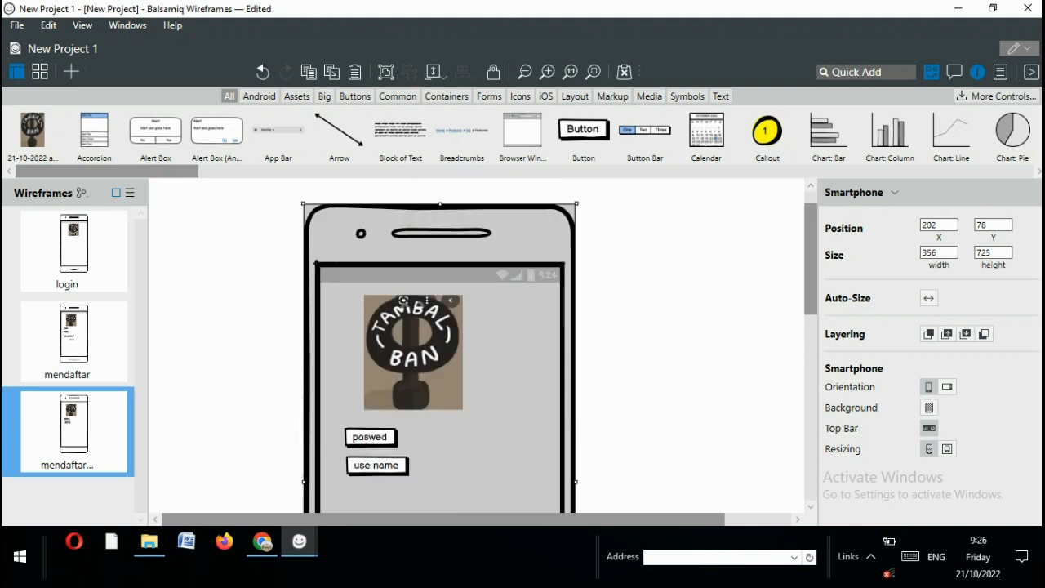
left_click(73, 247)
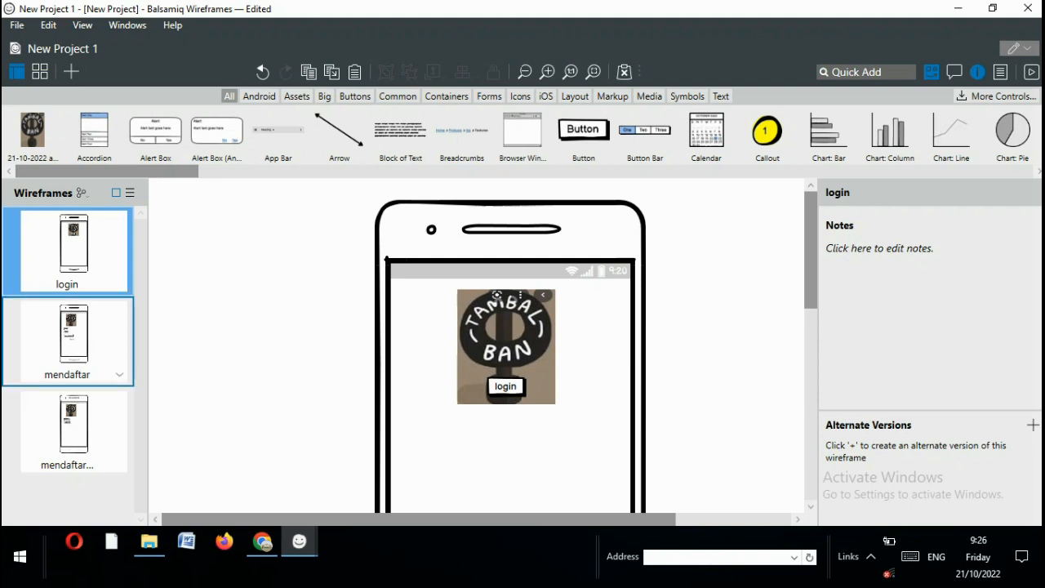
left_click(74, 335)
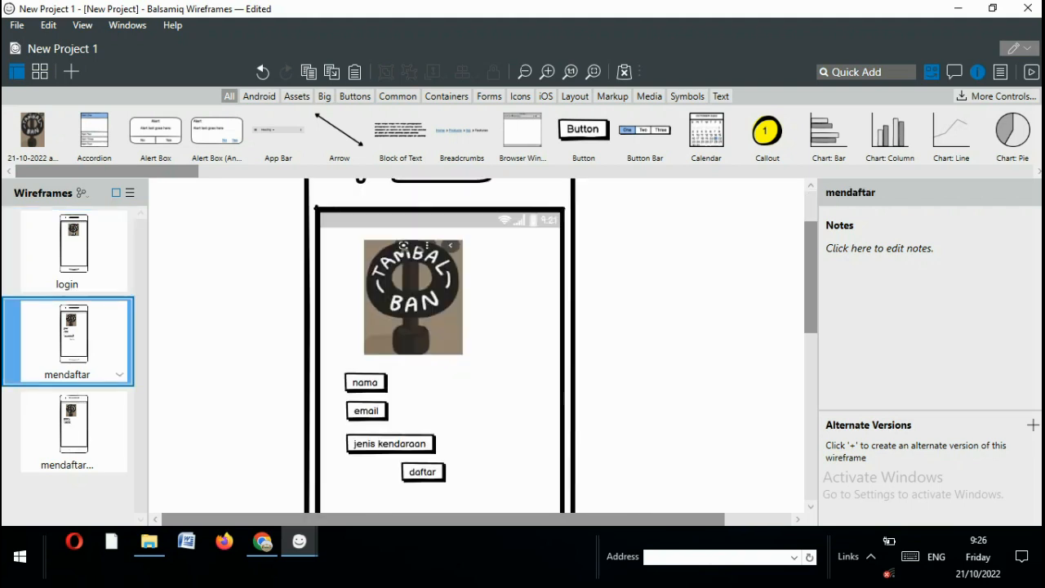
Rename the mendaftar (1) wireframe as login aplikasi.
left_click(74, 425)
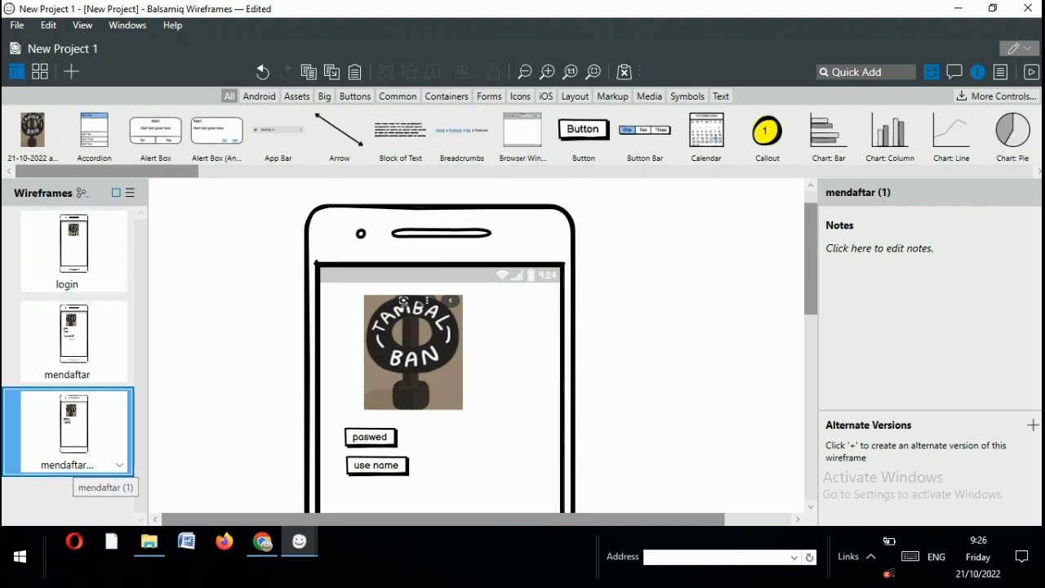
right_click(74, 406)
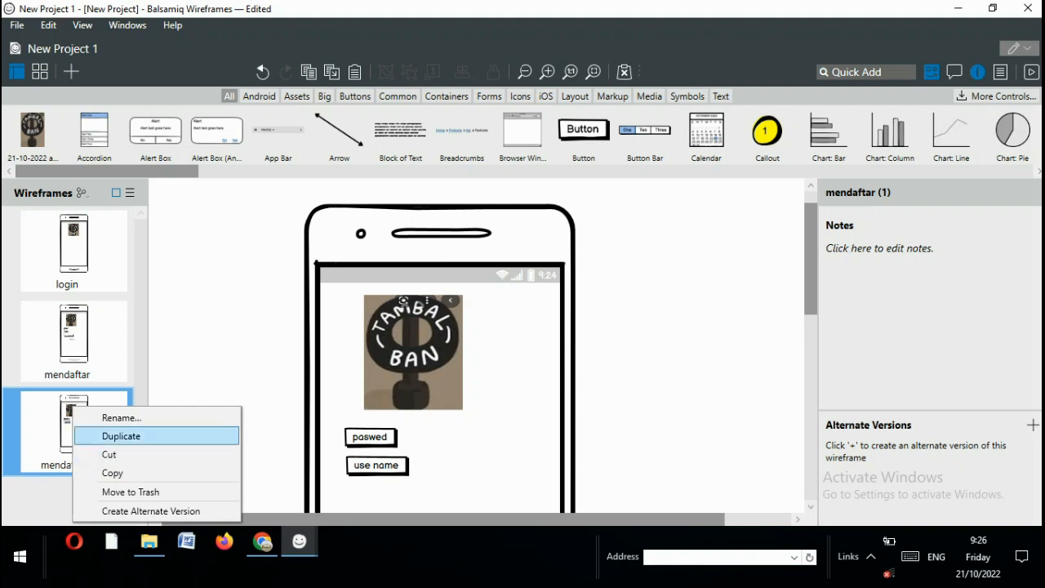
left_click(121, 417)
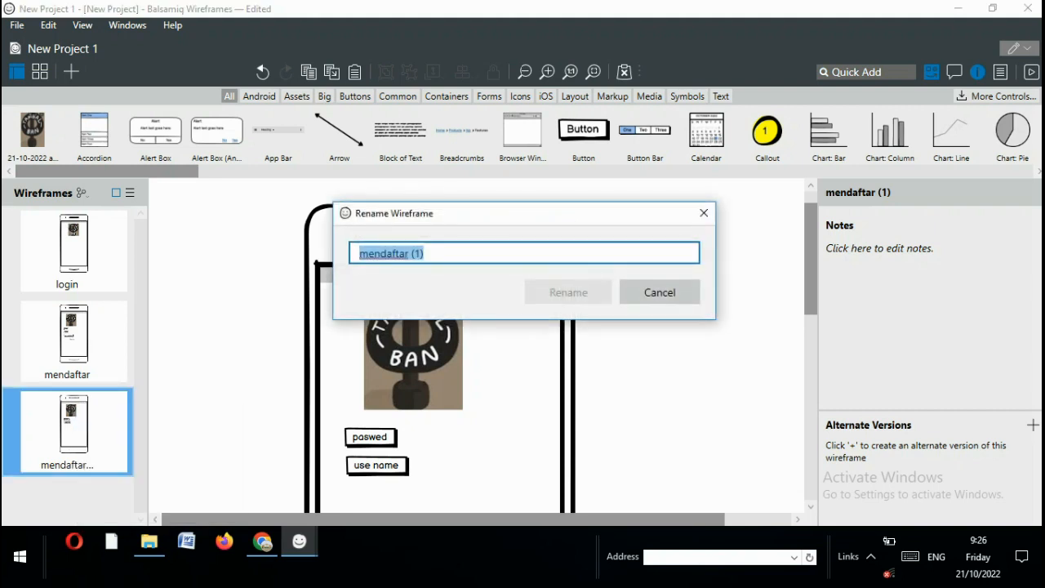
type("lo")
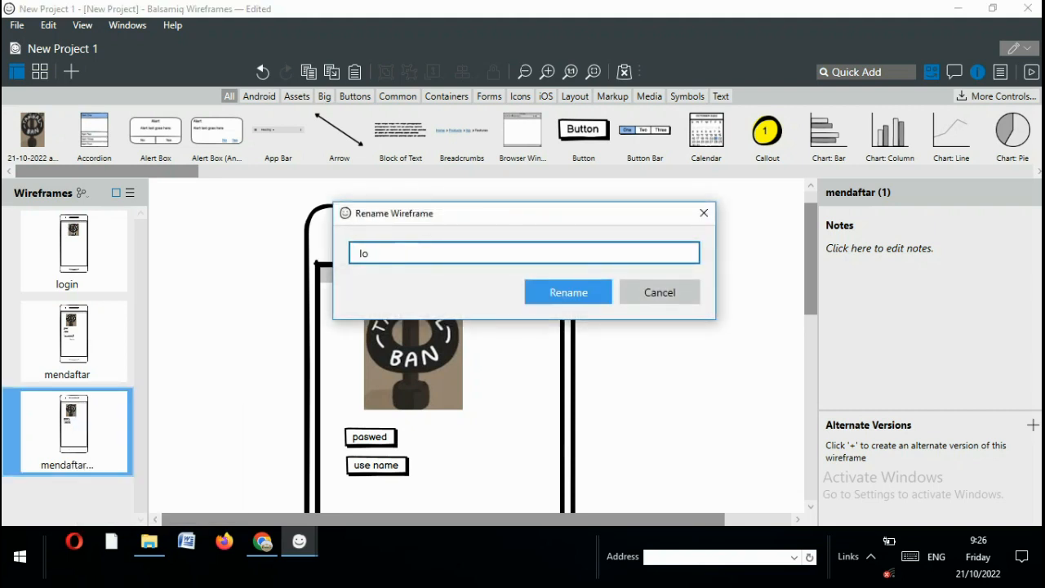
type("gin aplikasi")
key("Return")
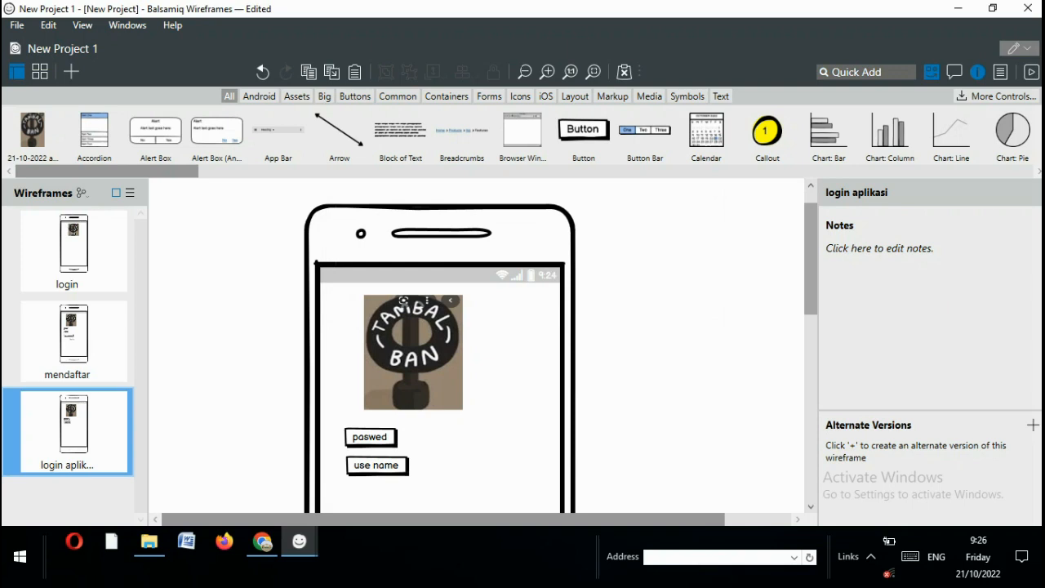
Open the login wireframe.
scroll(482, 343, "down", 3)
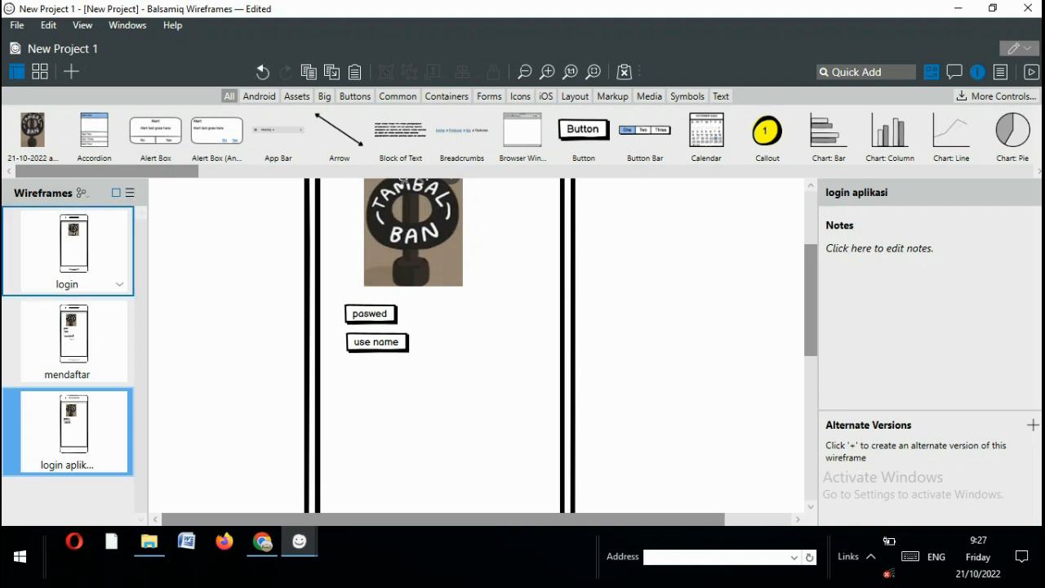
left_click(73, 251)
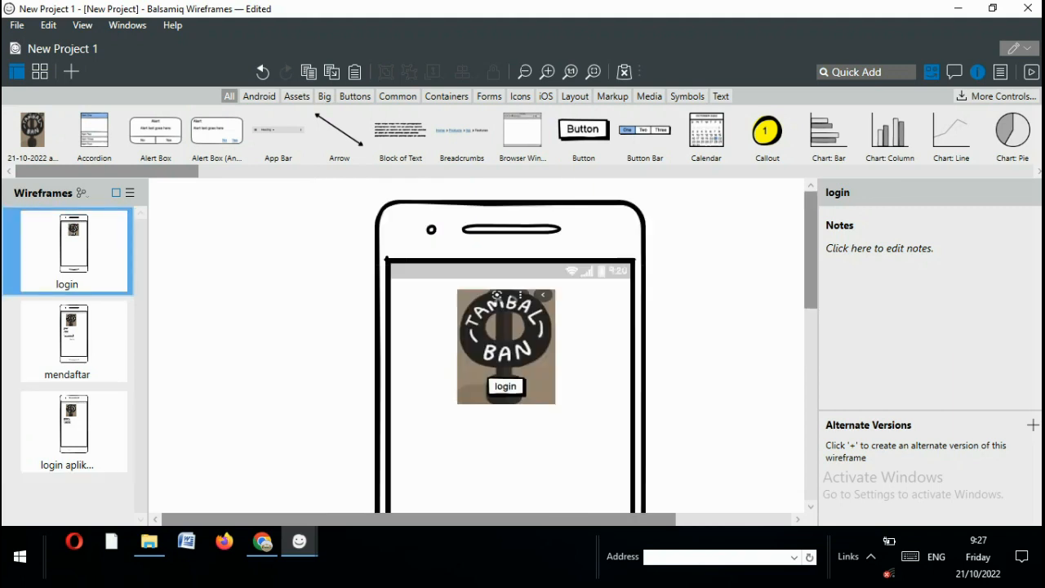
left_click(508, 349)
double_click(508, 349)
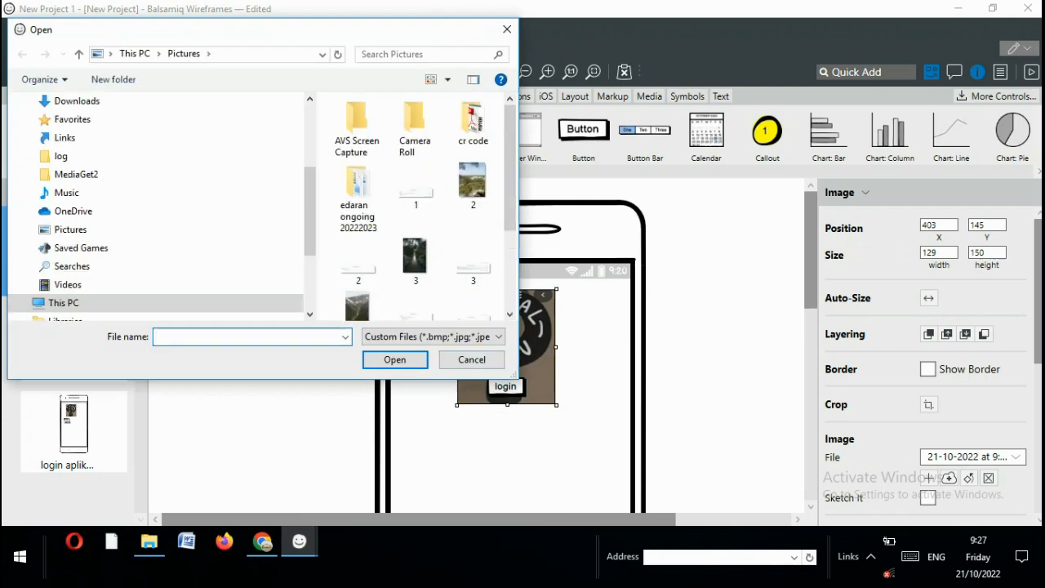
left_click(507, 30)
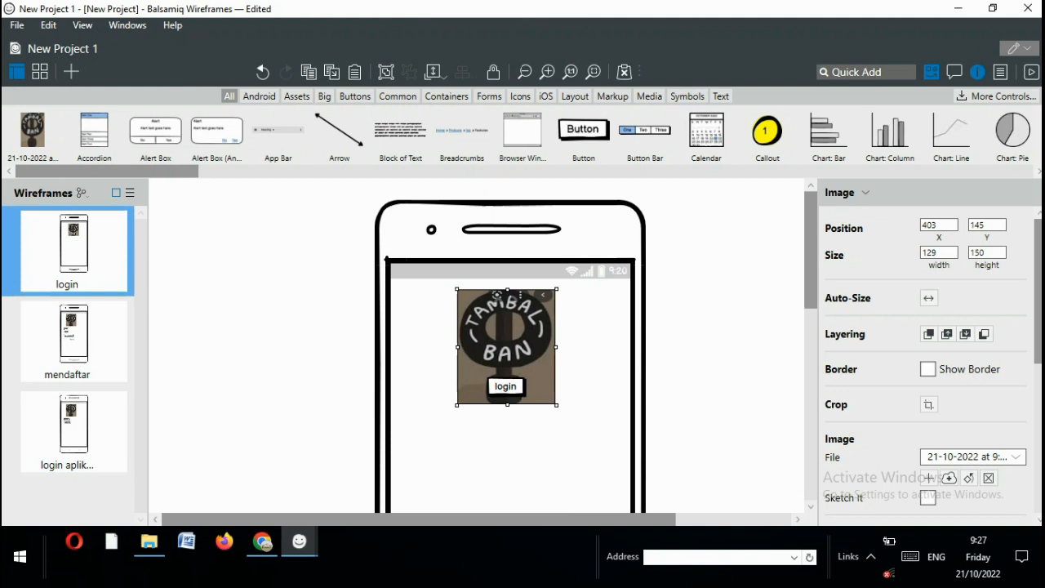
Link the login button on the logo image to the mendaftar wireframe.
left_click(506, 388)
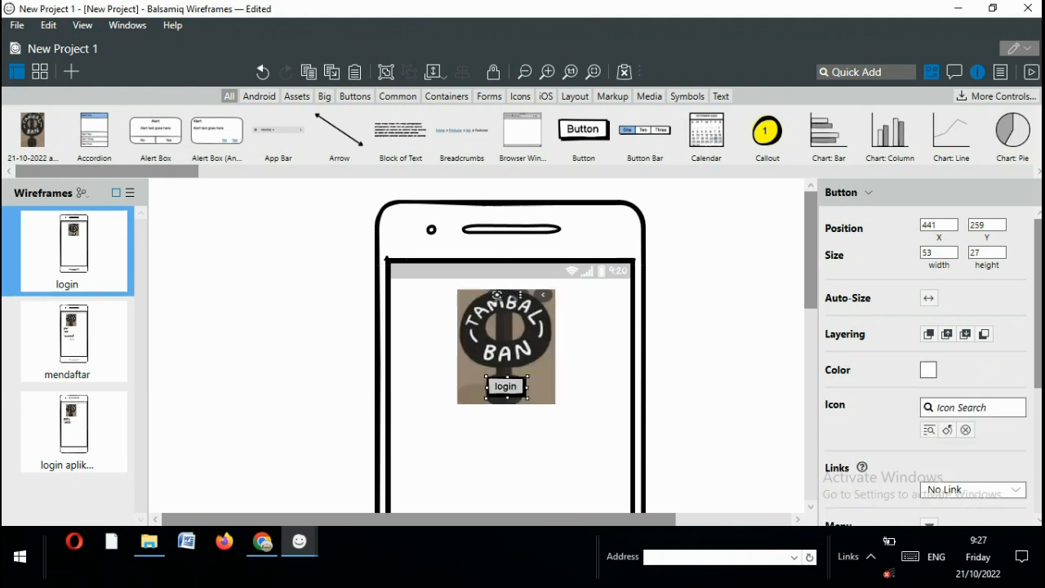
scroll(927, 351, "down", 2)
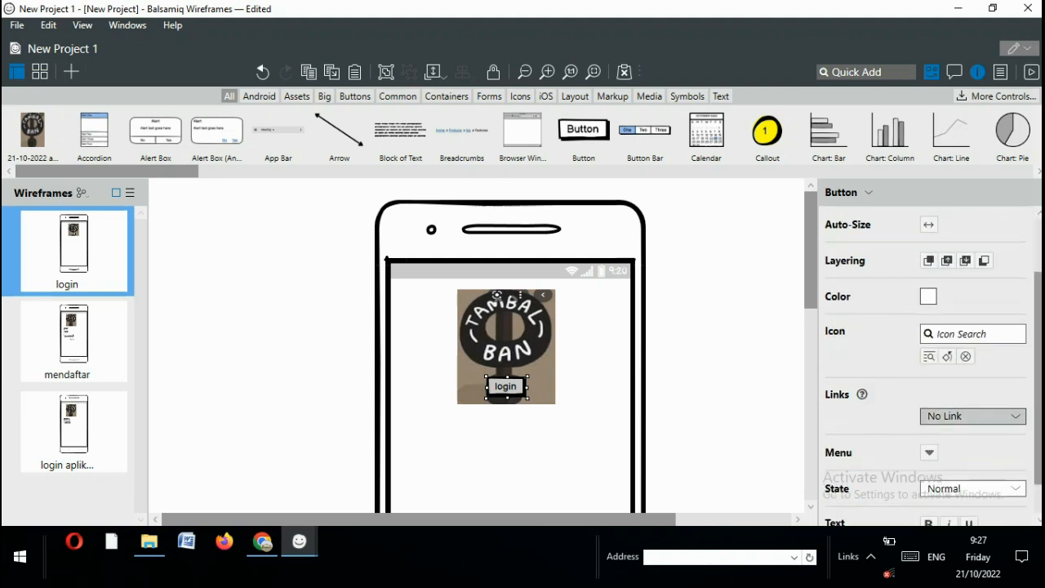
left_click(971, 415)
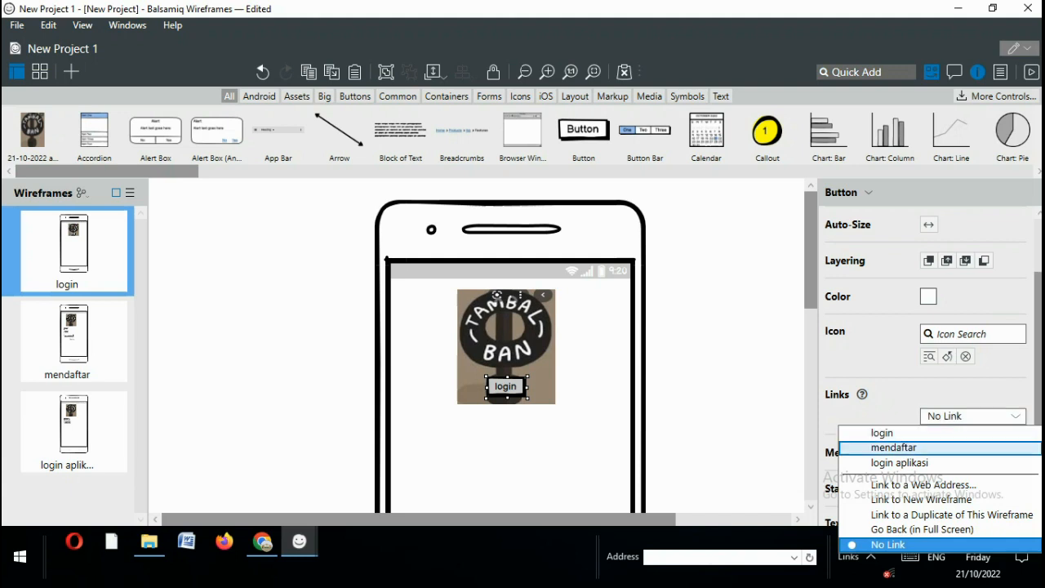
left_click(893, 448)
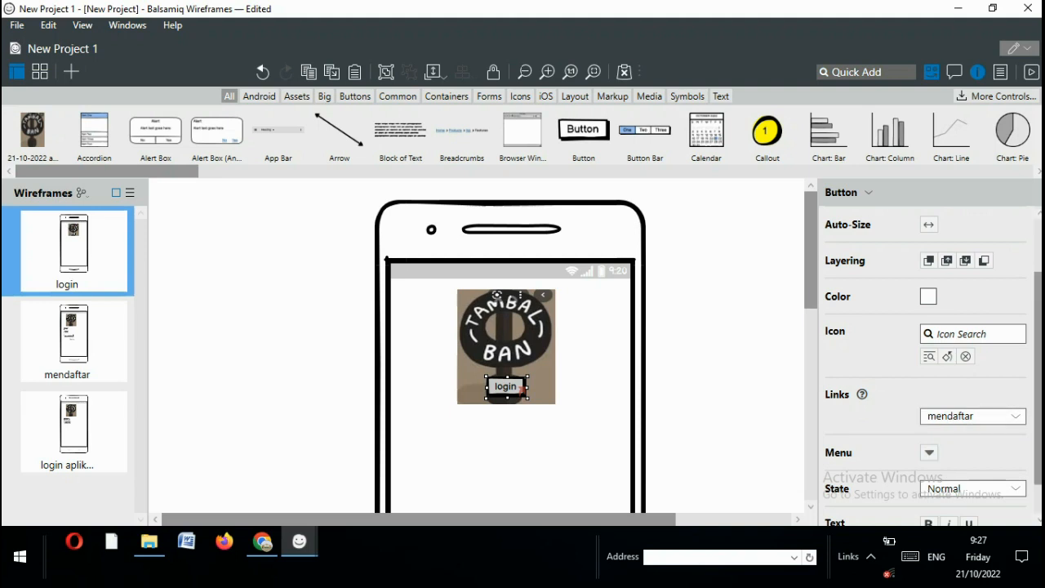
Link the daftar button on the mendaftar wireframe to the login aplikasi wireframe.
left_click(74, 338)
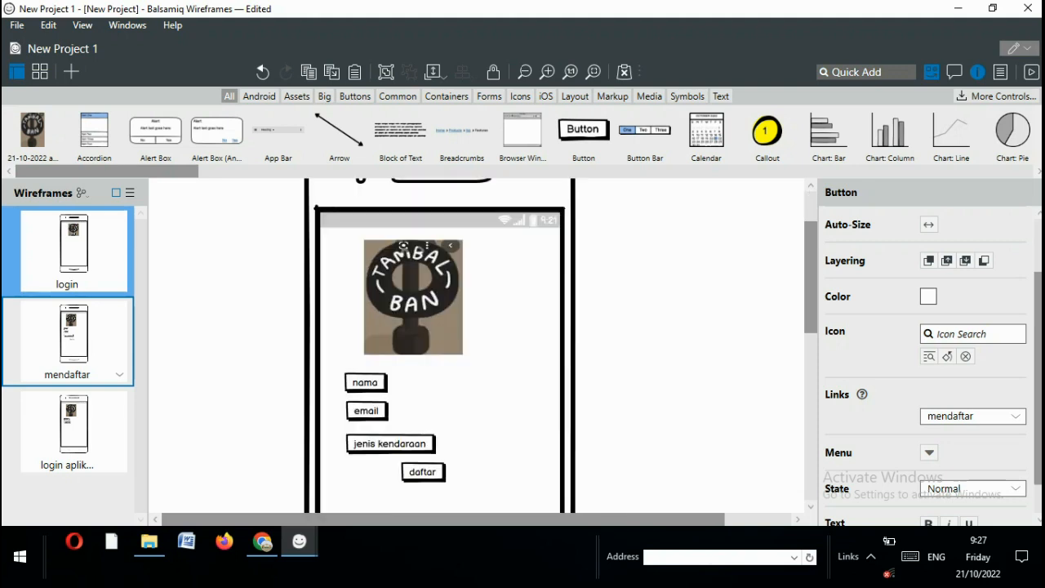
left_click(366, 383)
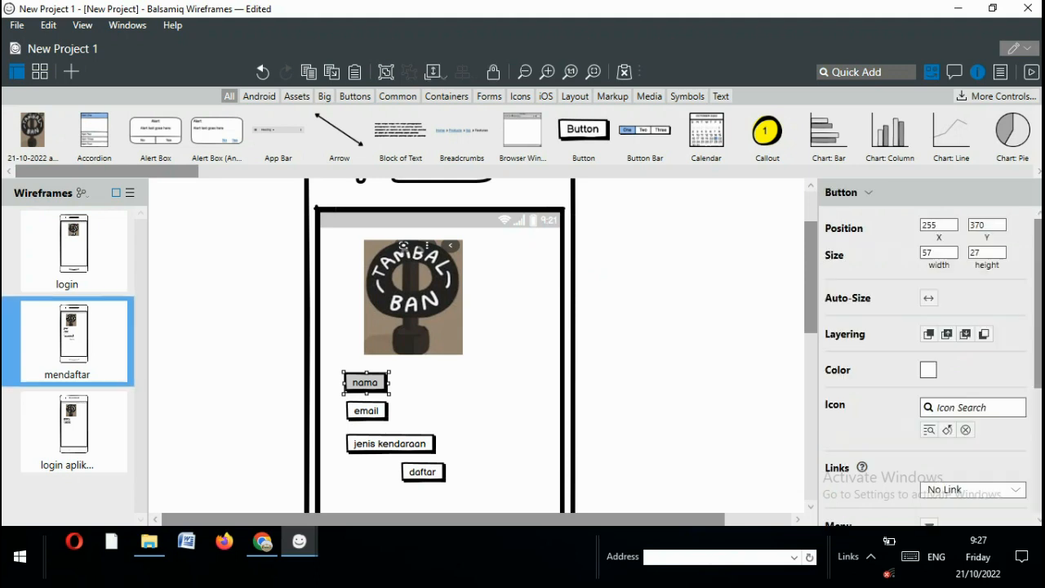
left_click(423, 472)
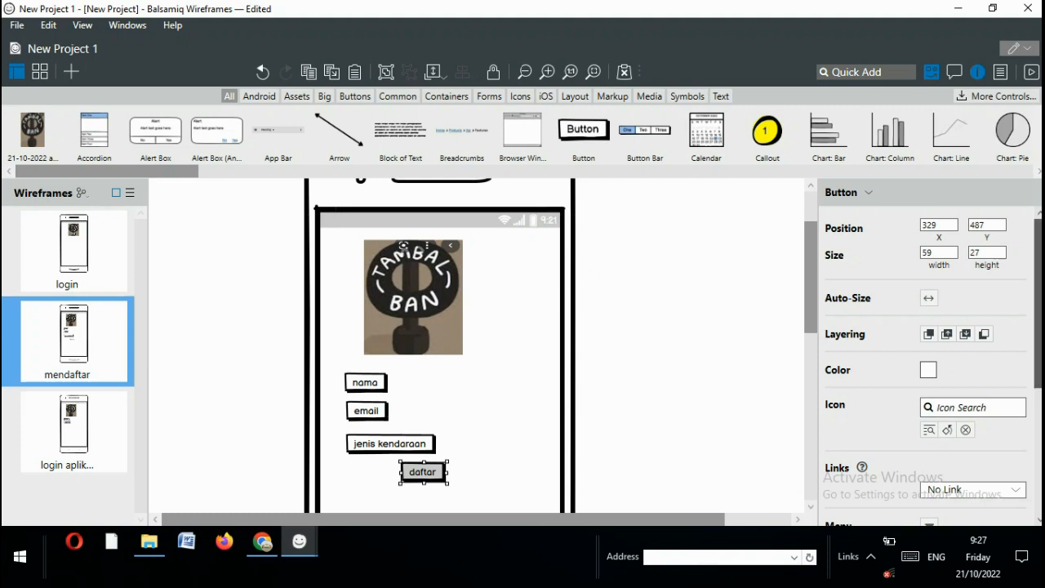
scroll(972, 420, "down", 1)
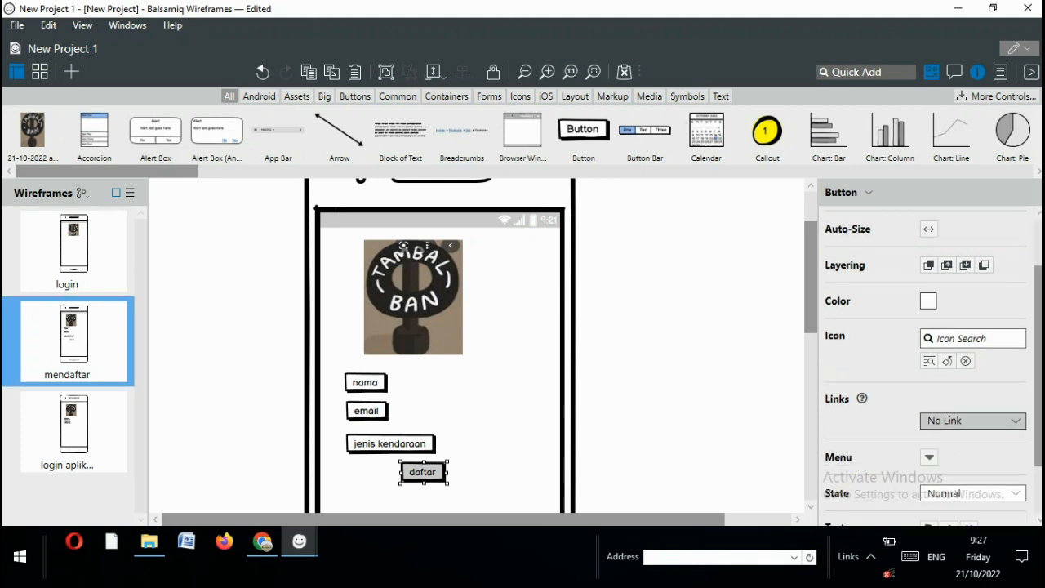
left_click(972, 420)
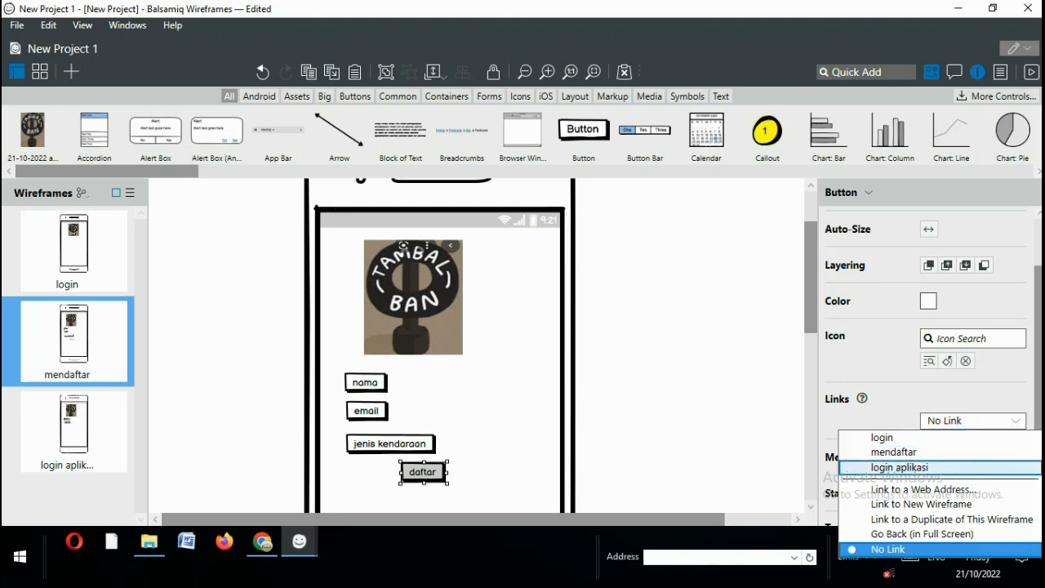
left_click(898, 467)
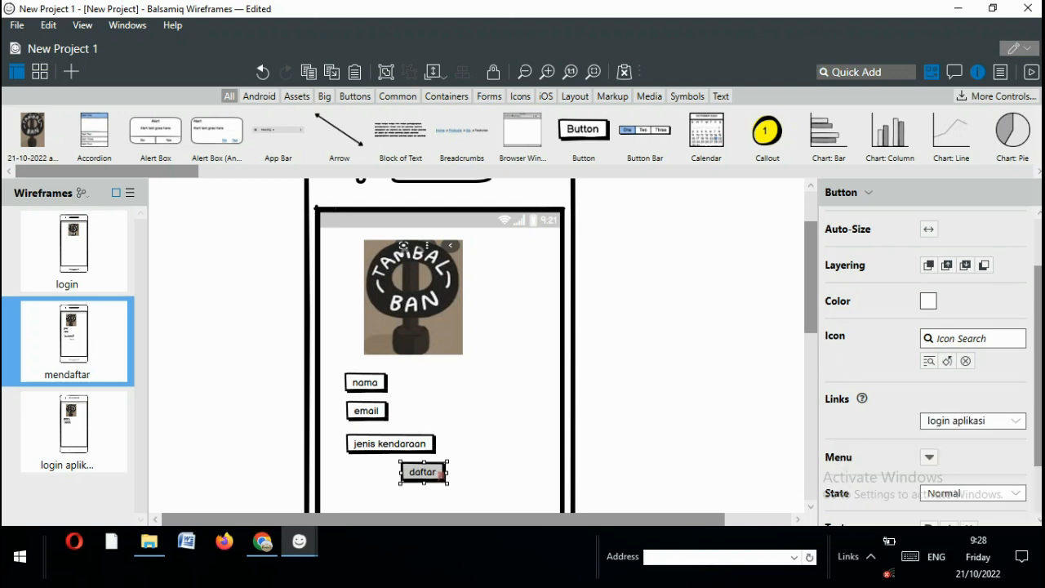
Present the mendaftar wireframe in full screen, close the presentation settings and test the daftar button's link.
left_click(366, 382)
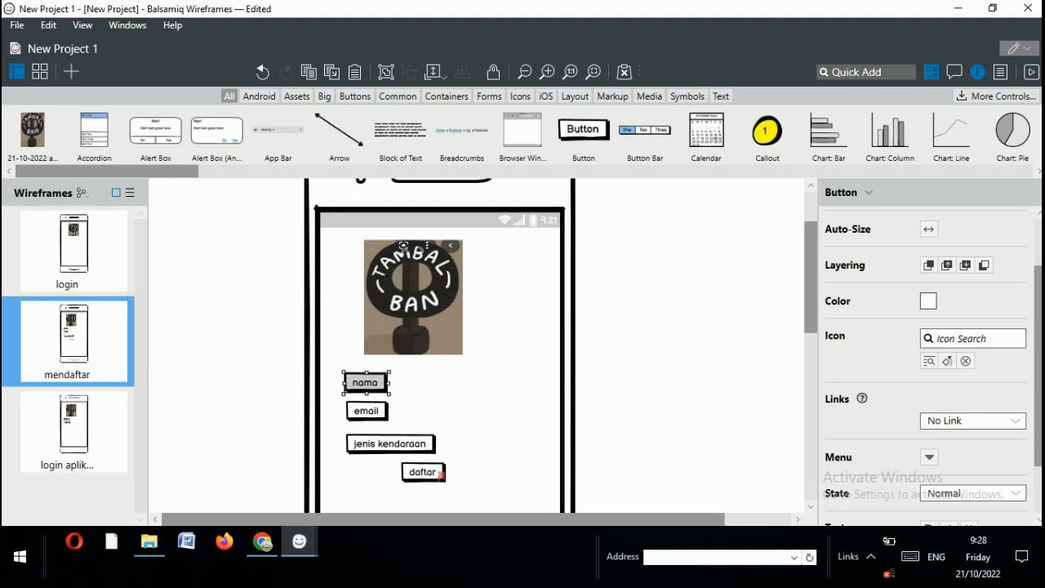
key("Escape")
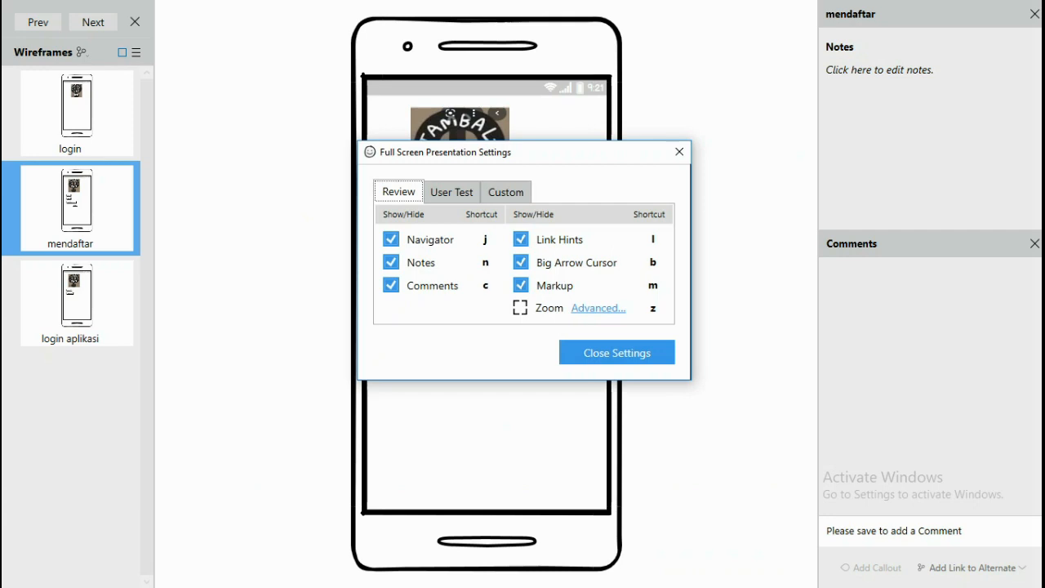
left_click(623, 358)
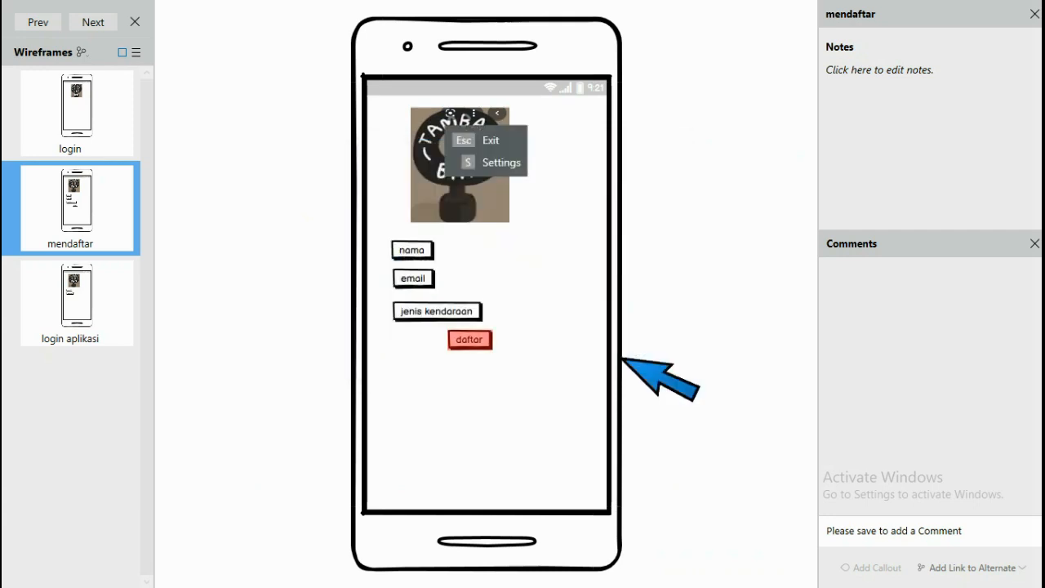
left_click(469, 339)
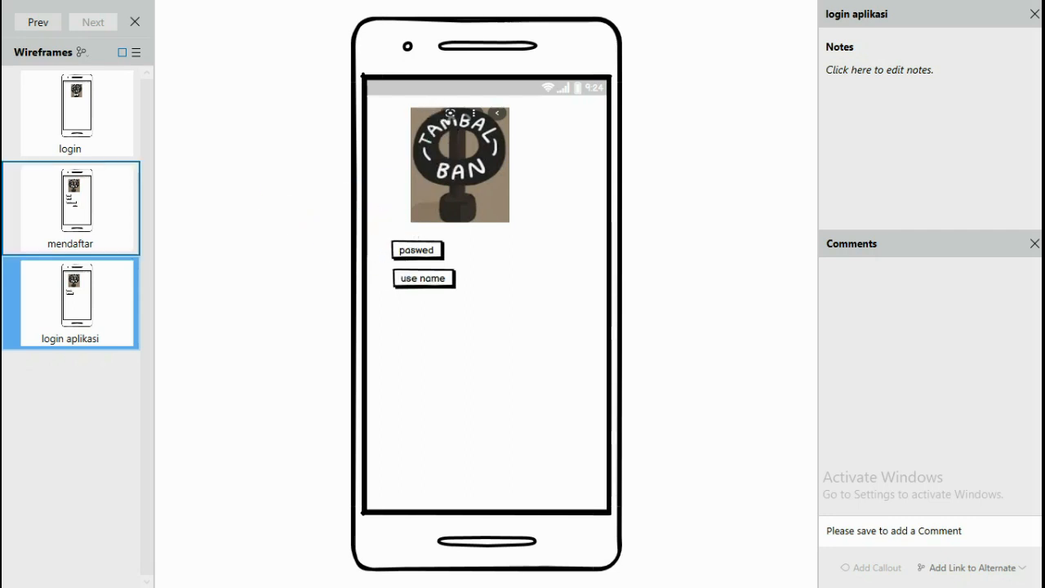
Review the mendaftar, login and login aplikasi wireframes in the full-screen presentation, ending on login, and return to the editor.
left_click(76, 200)
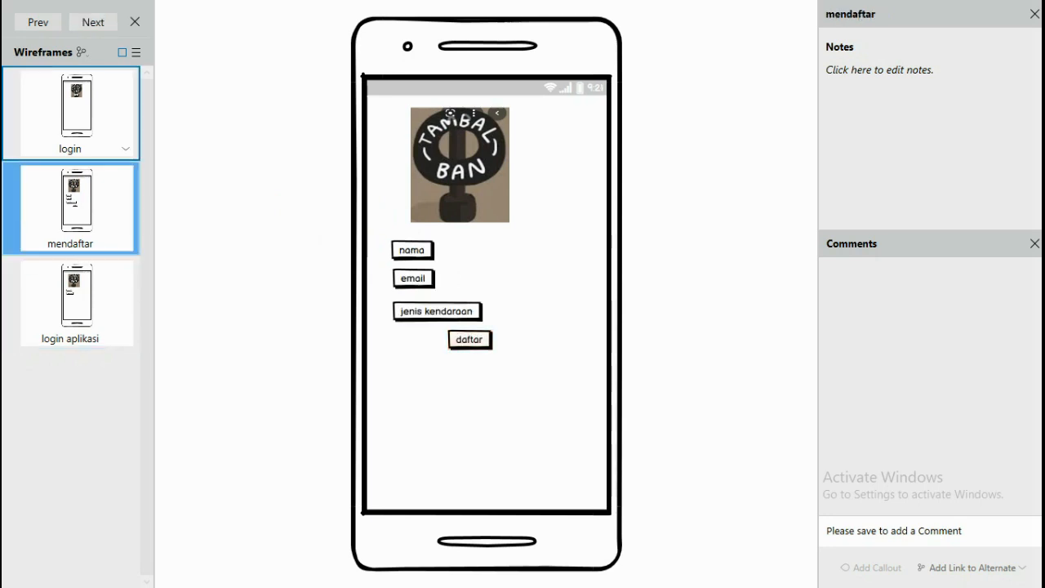
left_click(76, 115)
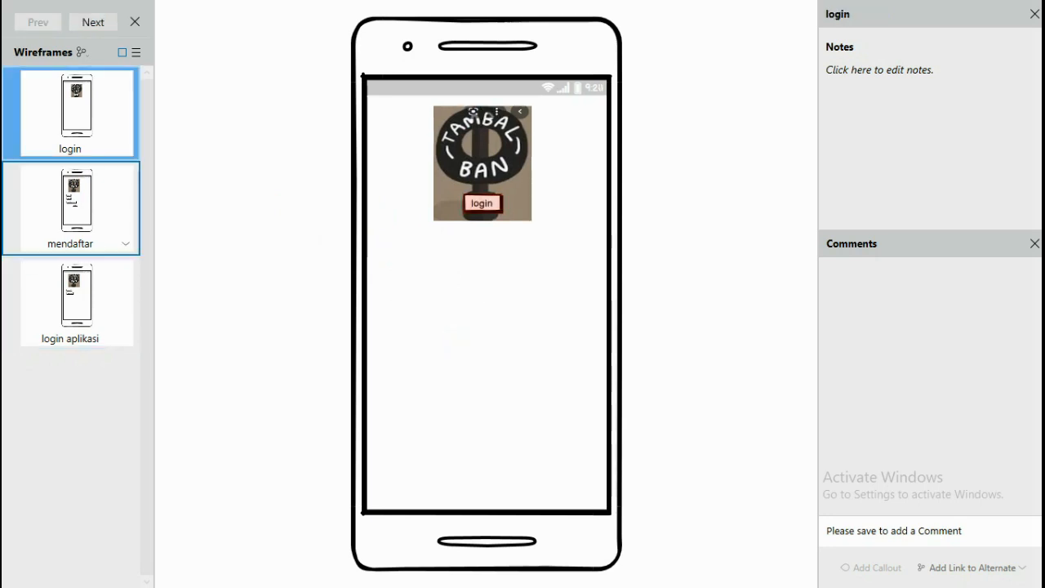
left_click(76, 200)
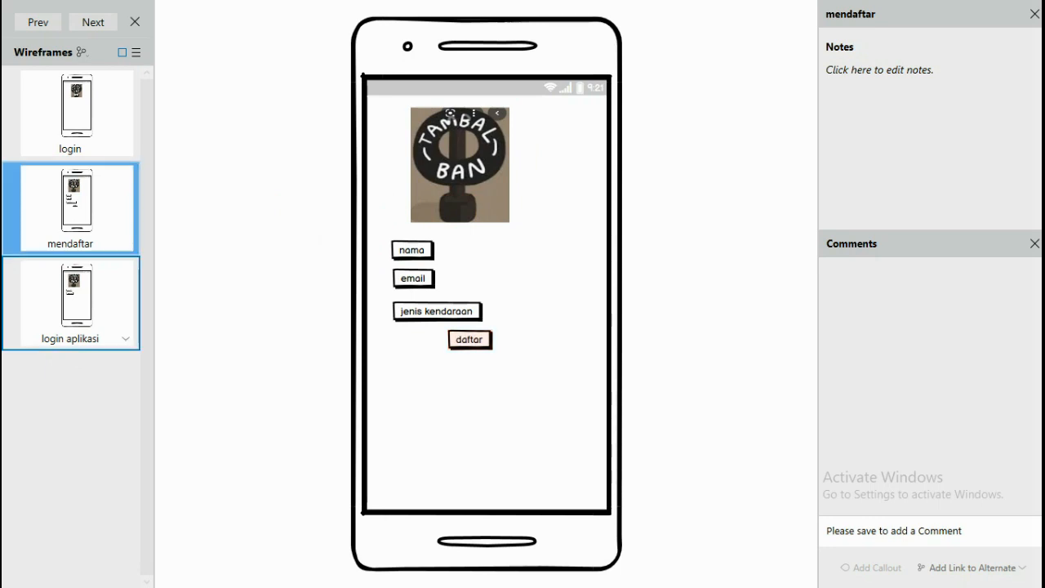
left_click(76, 298)
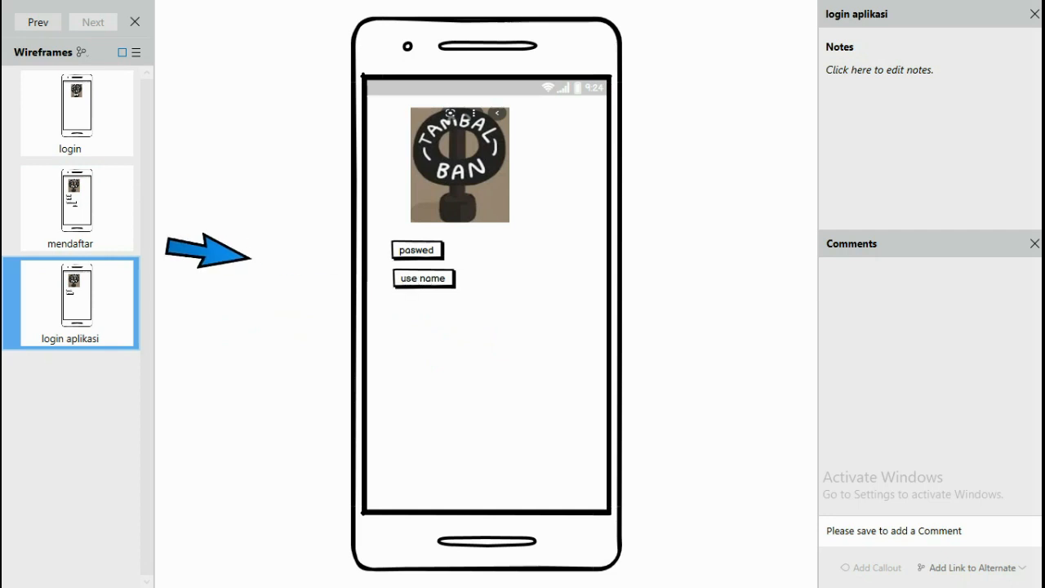
left_click(76, 200)
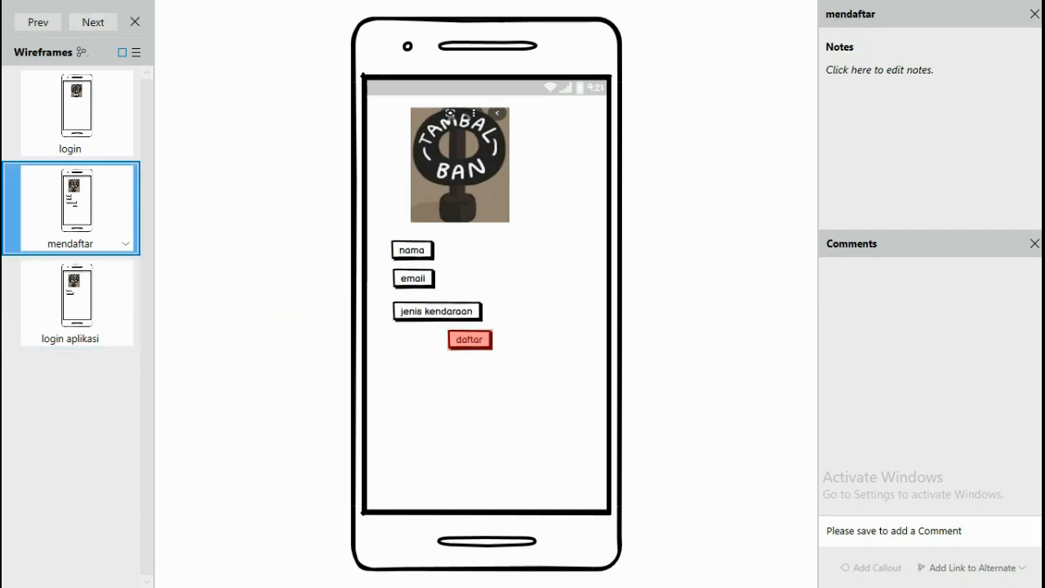
left_click(76, 112)
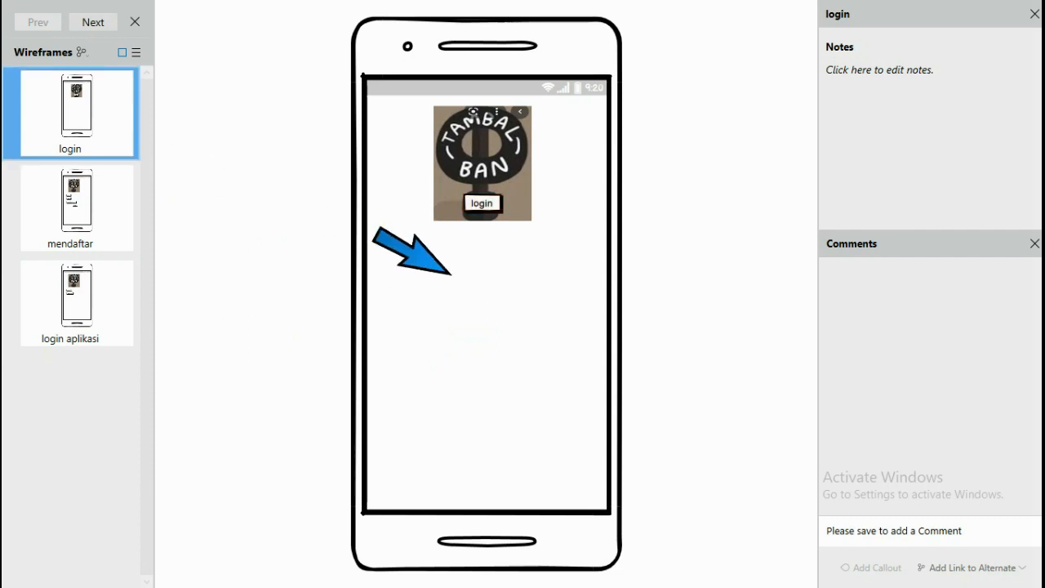
key("Escape")
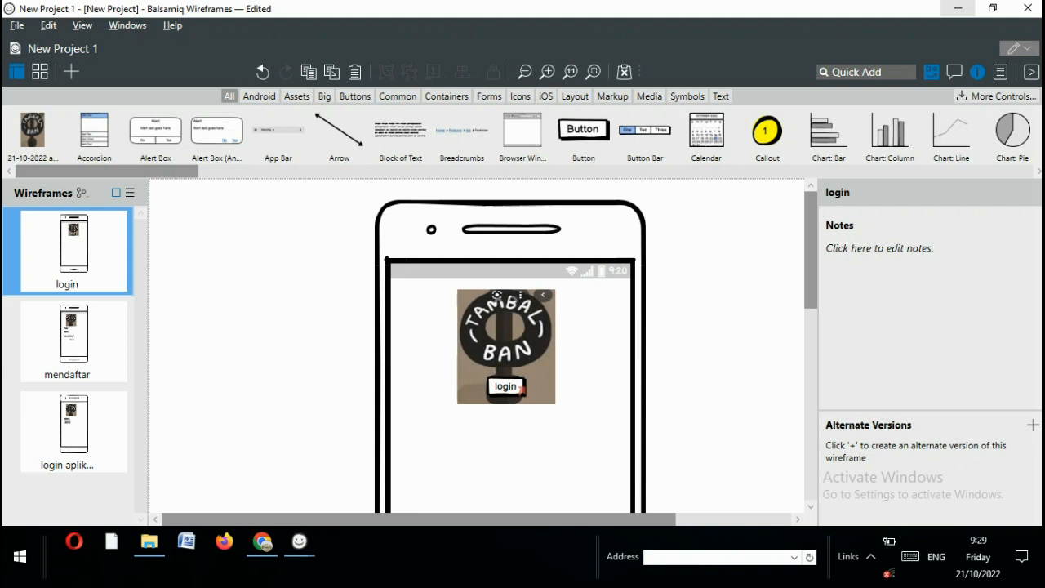
left_click(958, 8)
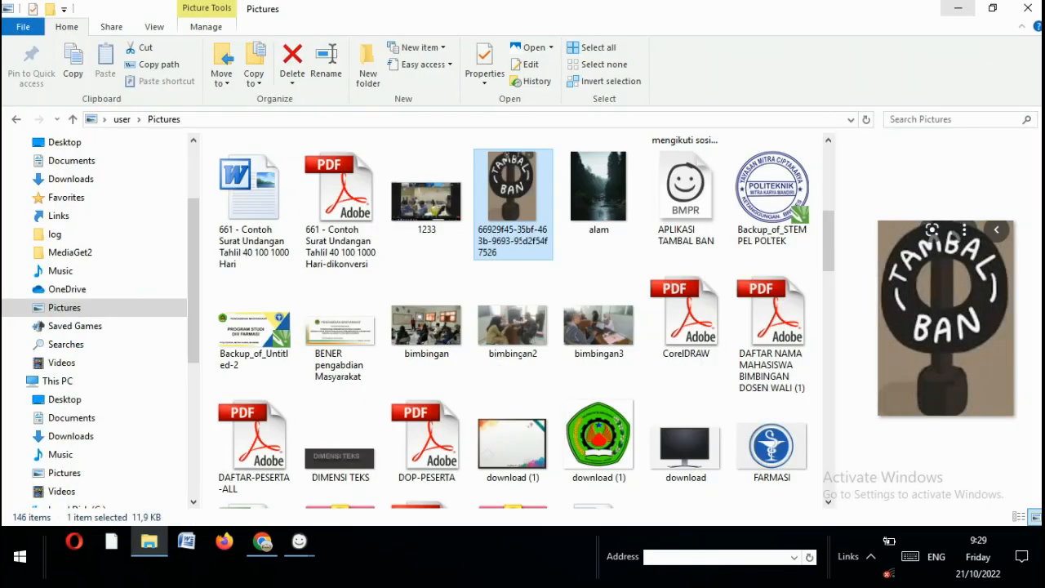
left_click(958, 8)
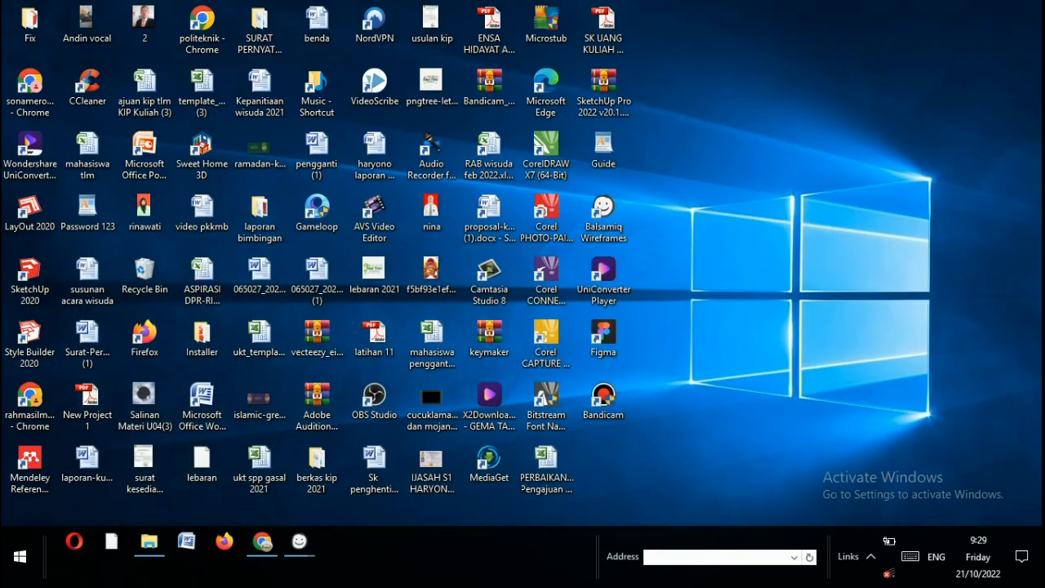
left_click(870, 556)
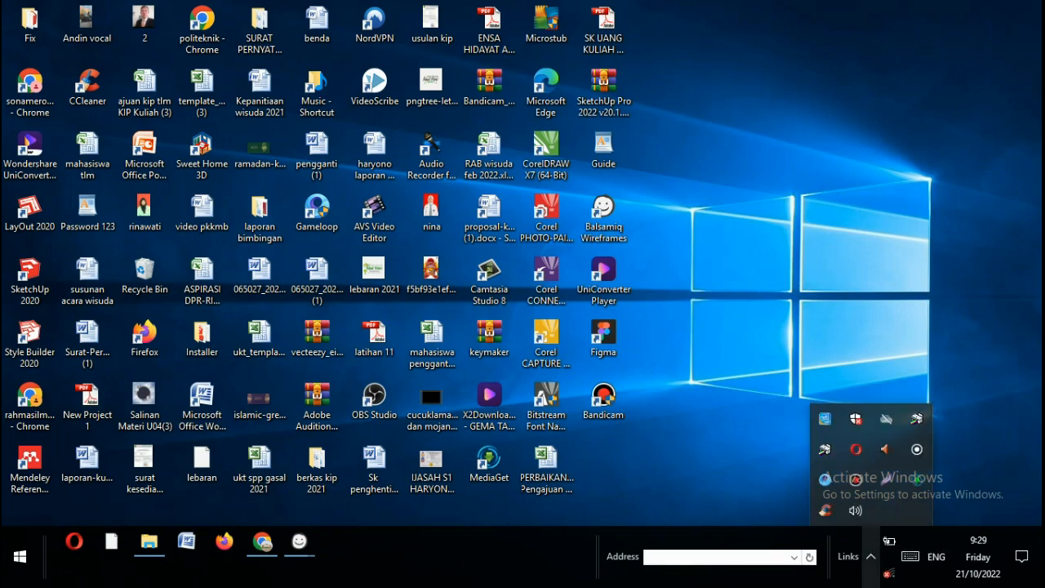
left_click(855, 479)
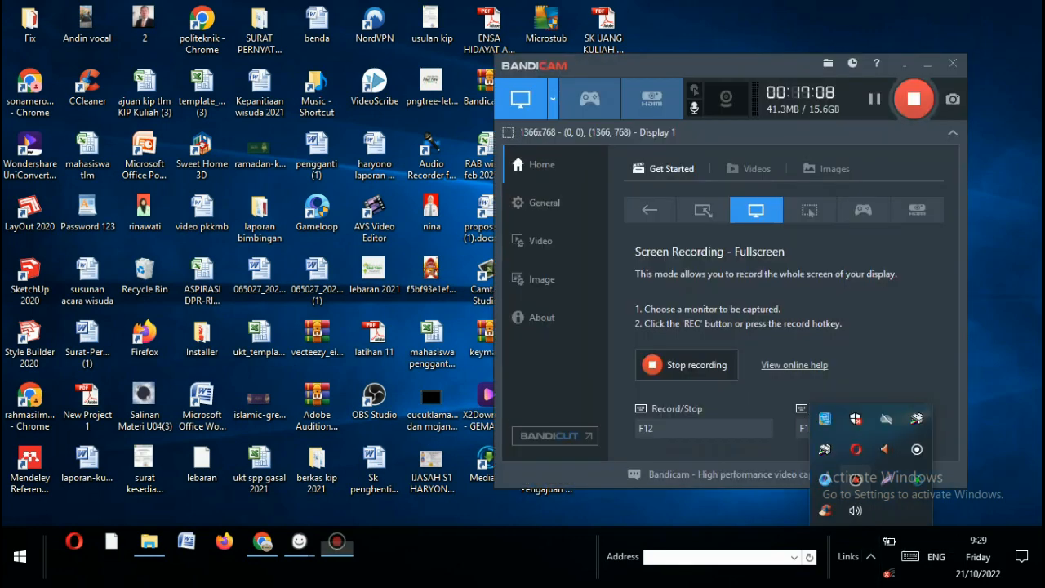